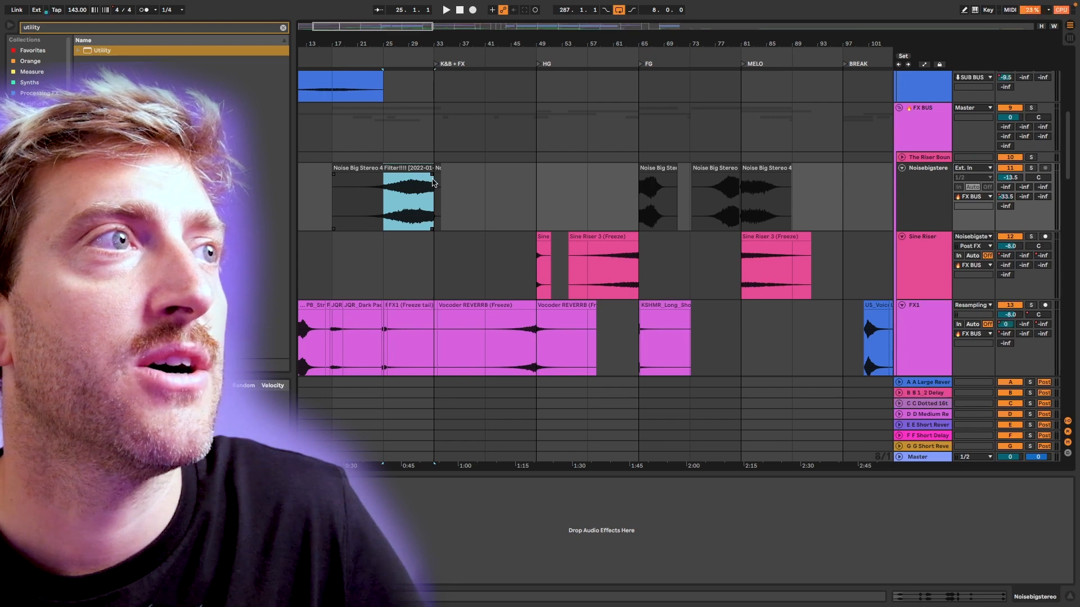
Play the soloed Noisebigstereo riser from bar 25 and examine its spectrum in SPAN Plus on the master.
{"action": "key", "text": "space"}
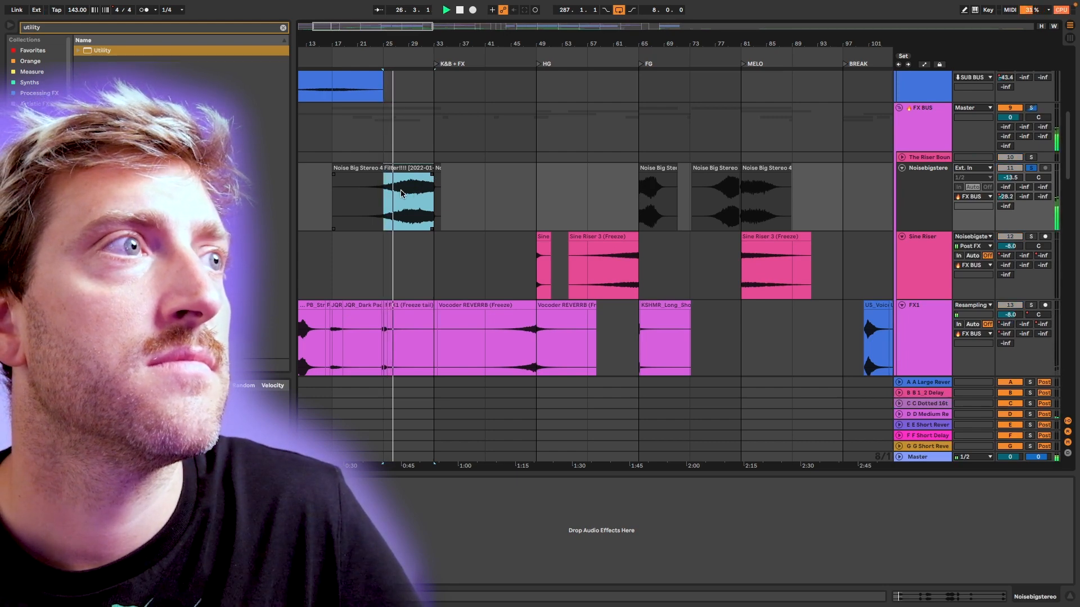
{"action": "scroll", "coordinate": [405, 194], "scroll_direction": "left", "scroll_amount": 1}
{"action": "scroll", "coordinate": [404, 194], "scroll_direction": "left", "scroll_amount": 1}
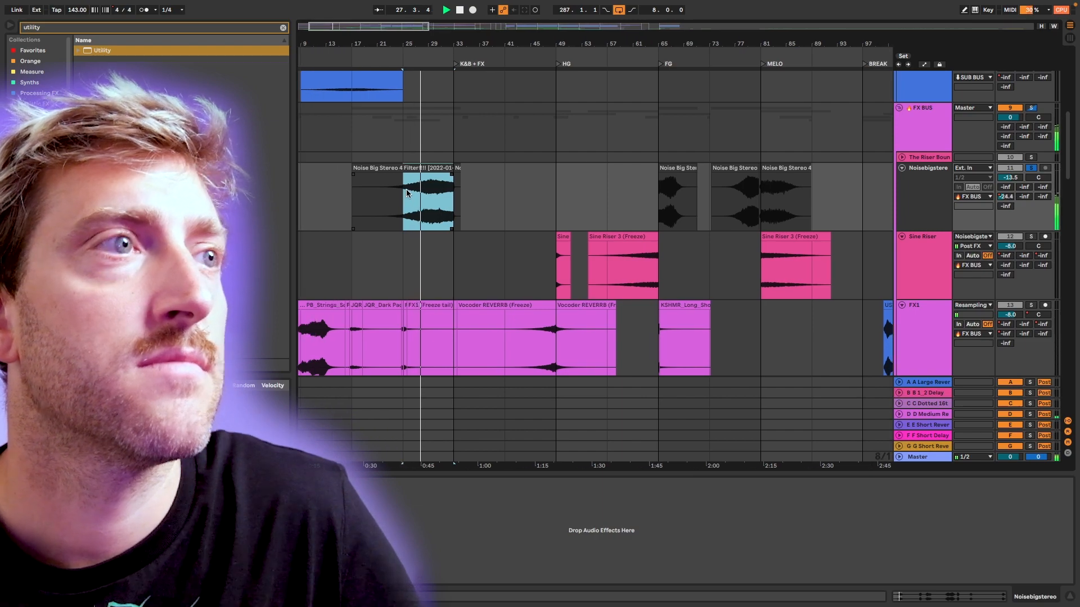
{"action": "key", "text": "super+alt+p"}
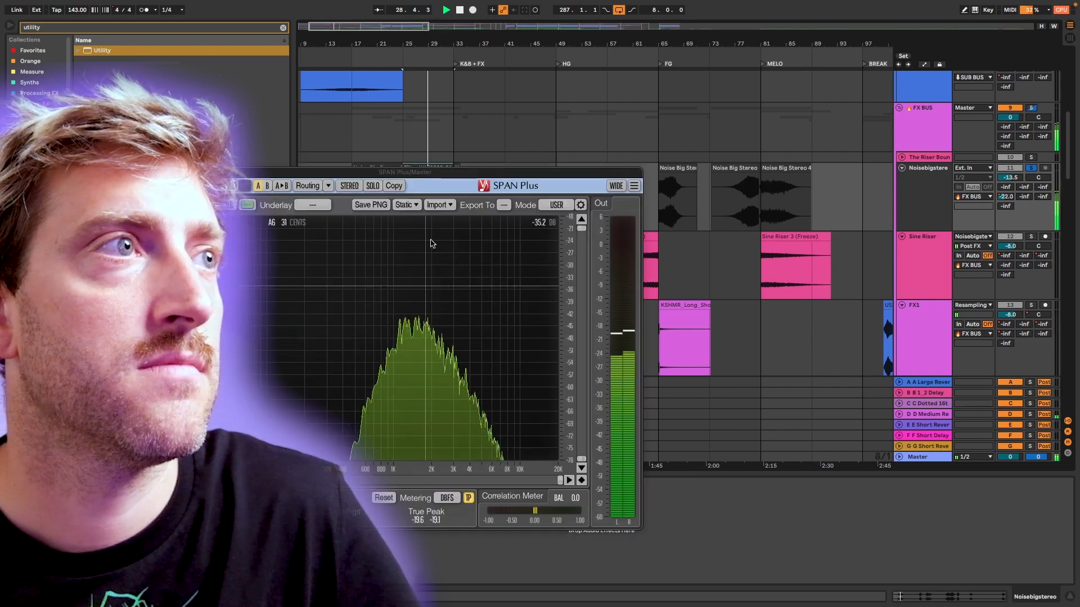
{"action": "left_click_drag", "start_coordinate": [451, 173], "coordinate": [719, 160]}
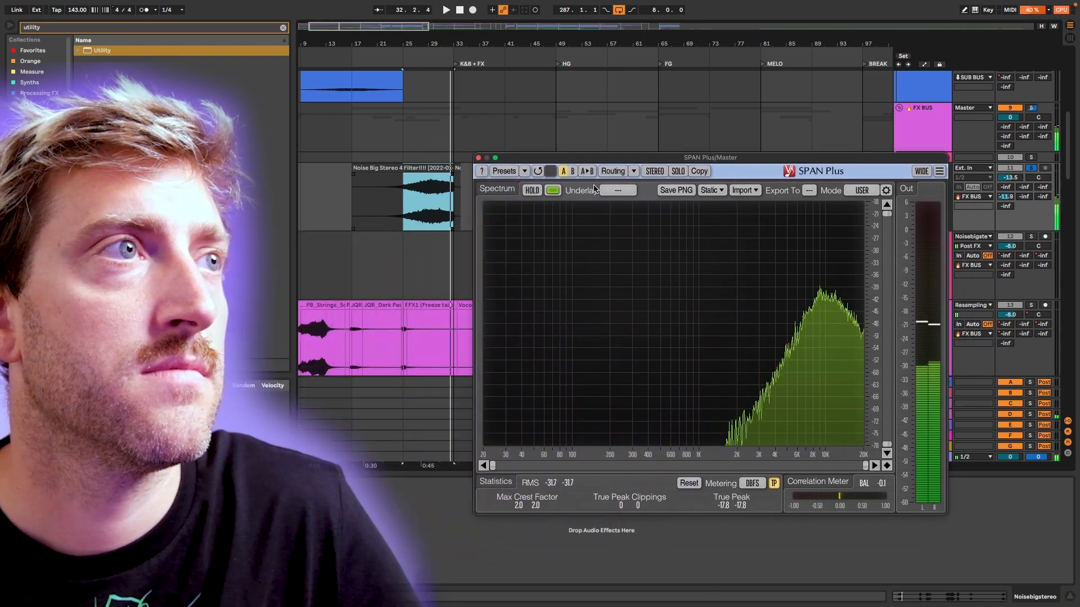
{"action": "key", "text": "space"}
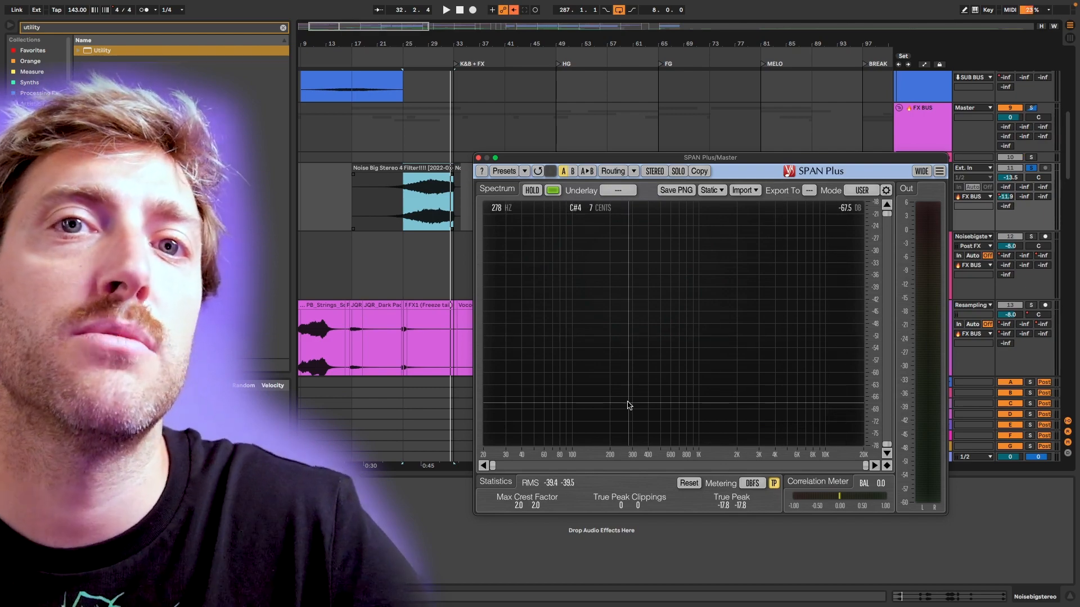
Play the soloed noise clip at the FG marker on bar 65 while watching the spectrum.
{"action": "left_click_drag", "start_coordinate": [539, 159], "coordinate": [545, 209]}
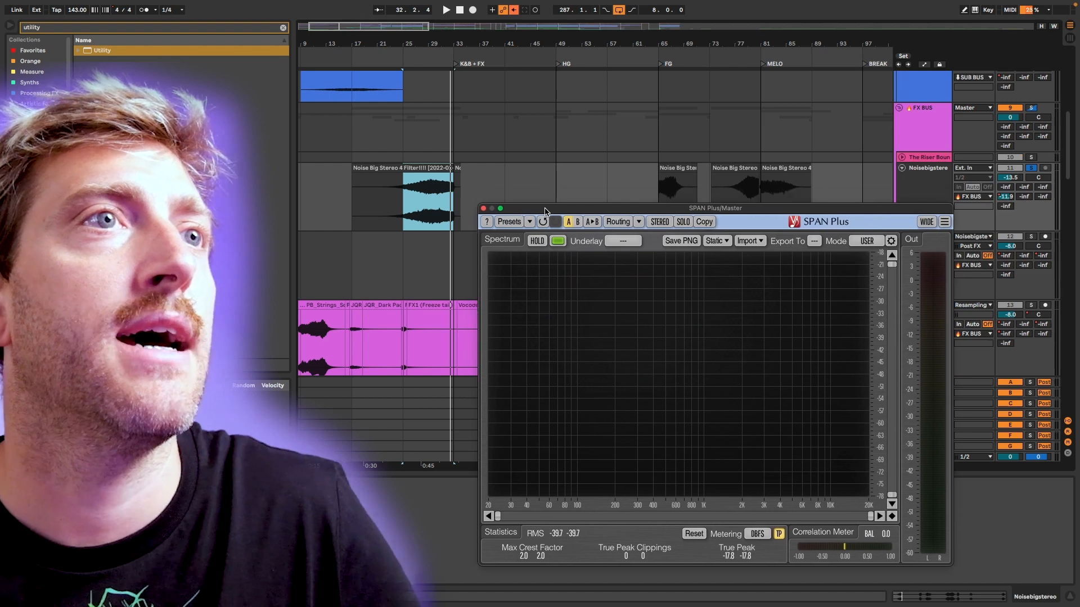
{"action": "scroll", "coordinate": [696, 190], "scroll_direction": "down", "scroll_amount": 2}
{"action": "left_click", "coordinate": [678, 181]}
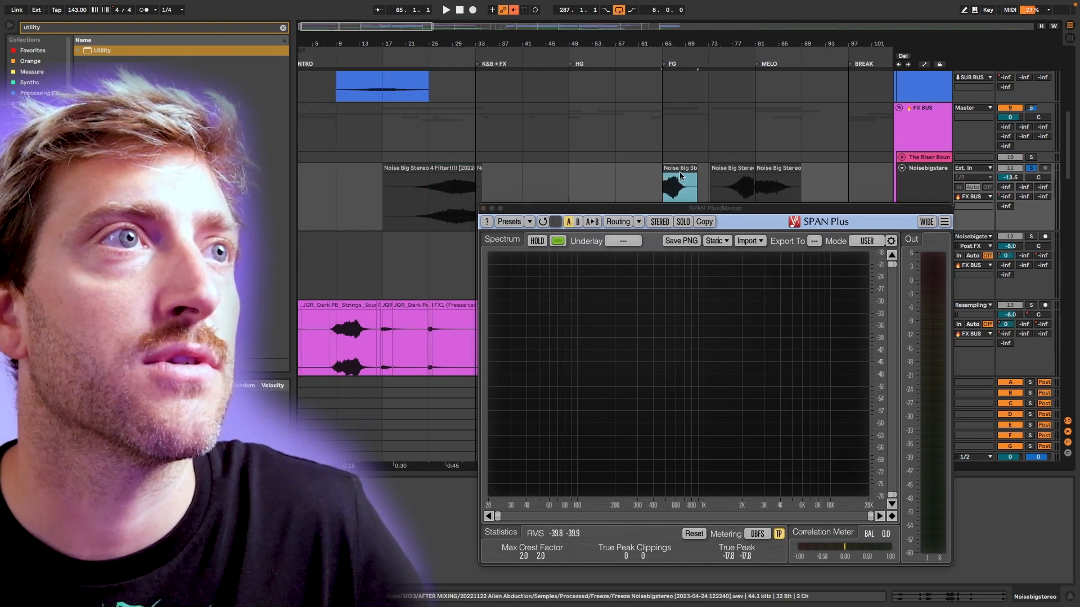
{"action": "key", "text": "space"}
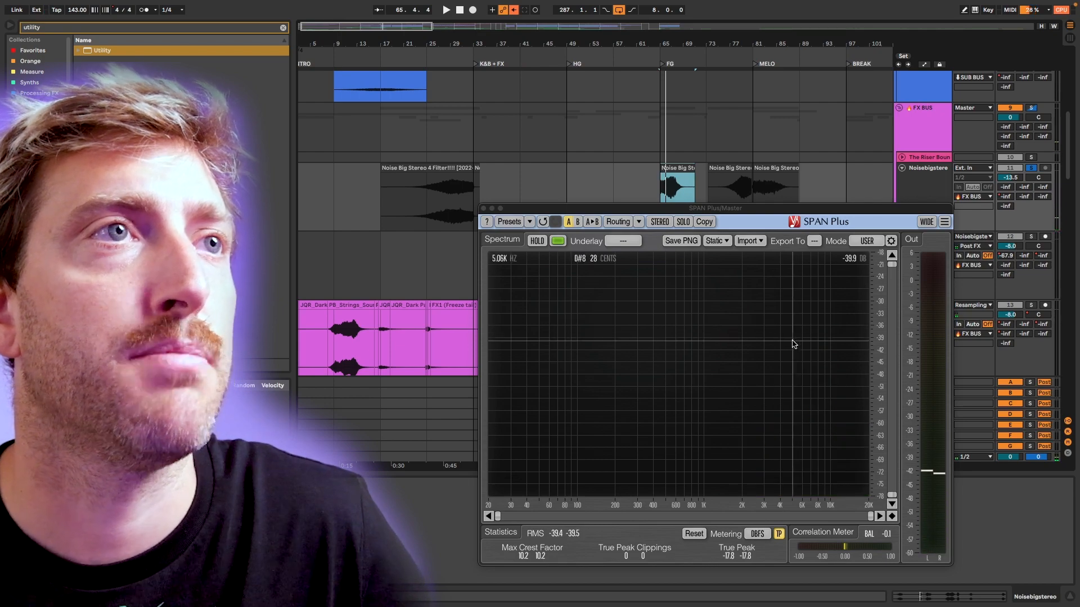
Audition the noise clips in the Middle Part from bar 113 and at the Mid Break on bar 121, watching the spectrum.
{"action": "scroll", "coordinate": [703, 164], "scroll_direction": "right", "scroll_amount": 10}
{"action": "left_click", "coordinate": [661, 181]}
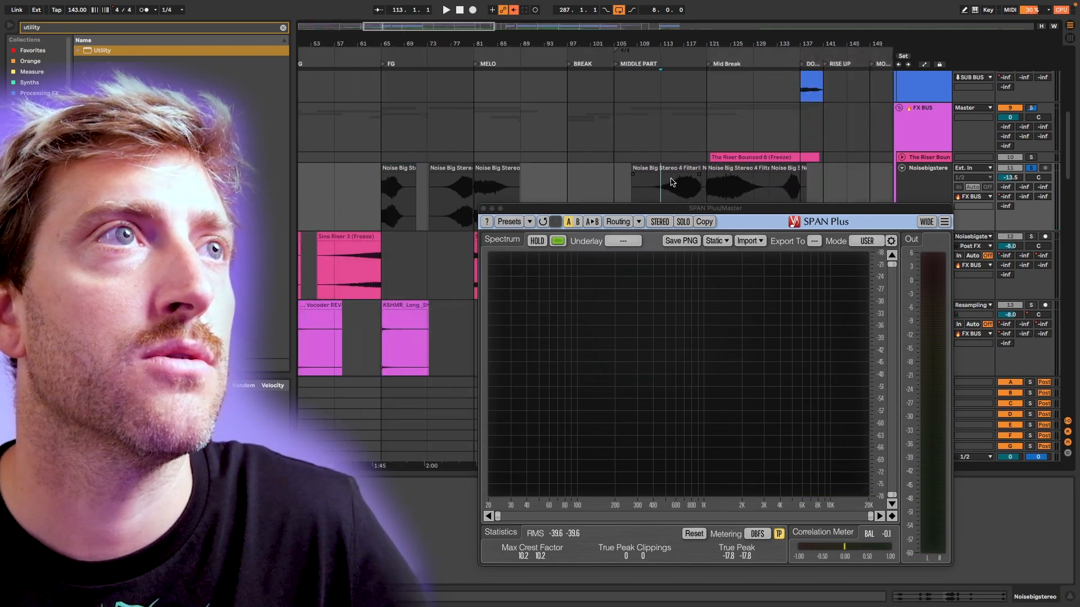
{"action": "key", "text": "space"}
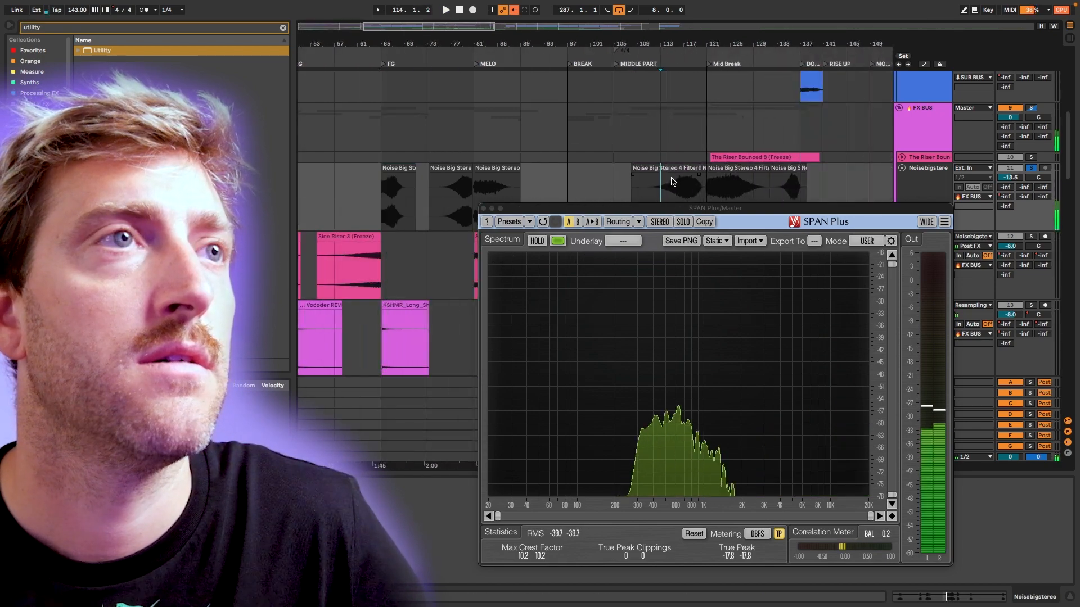
{"action": "key", "text": "space"}
{"action": "left_click", "coordinate": [720, 169]}
{"action": "key", "text": "space"}
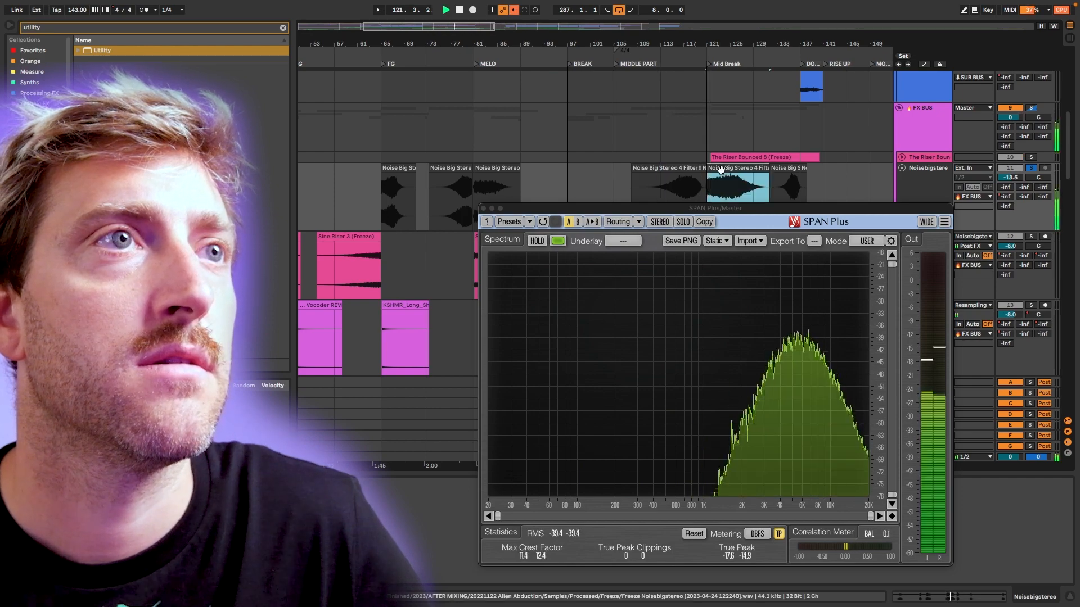
{"action": "scroll", "coordinate": [436, 181], "scroll_direction": "left", "scroll_amount": 15}
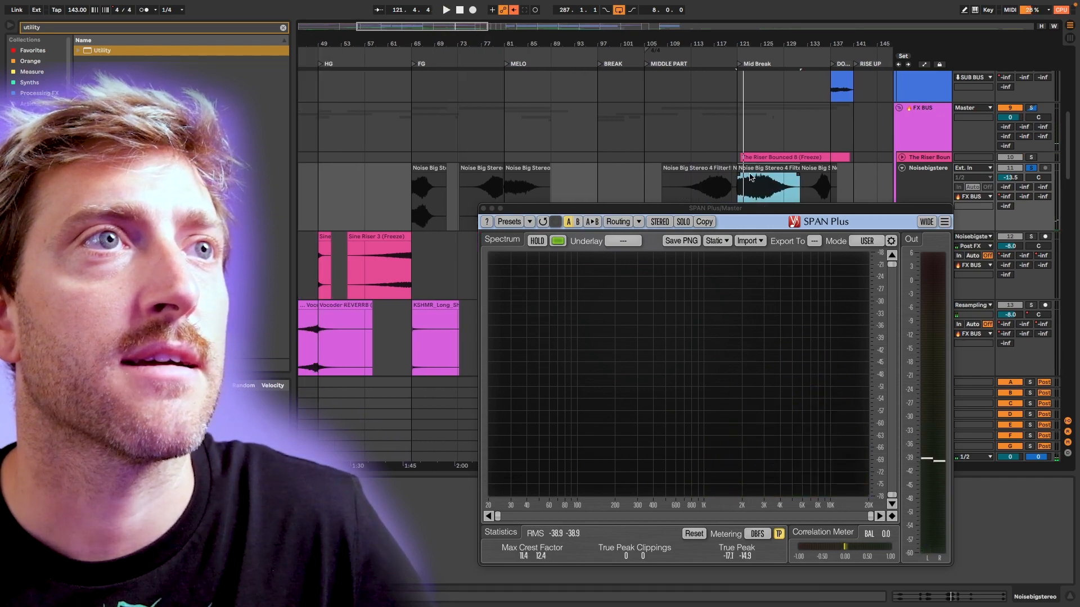
Select the noise riser from bar 25 through its tail, unsolo its track, play it in the full mix and close SPAN Plus.
{"action": "left_click_drag", "start_coordinate": [402, 182], "coordinate": [450, 183]}
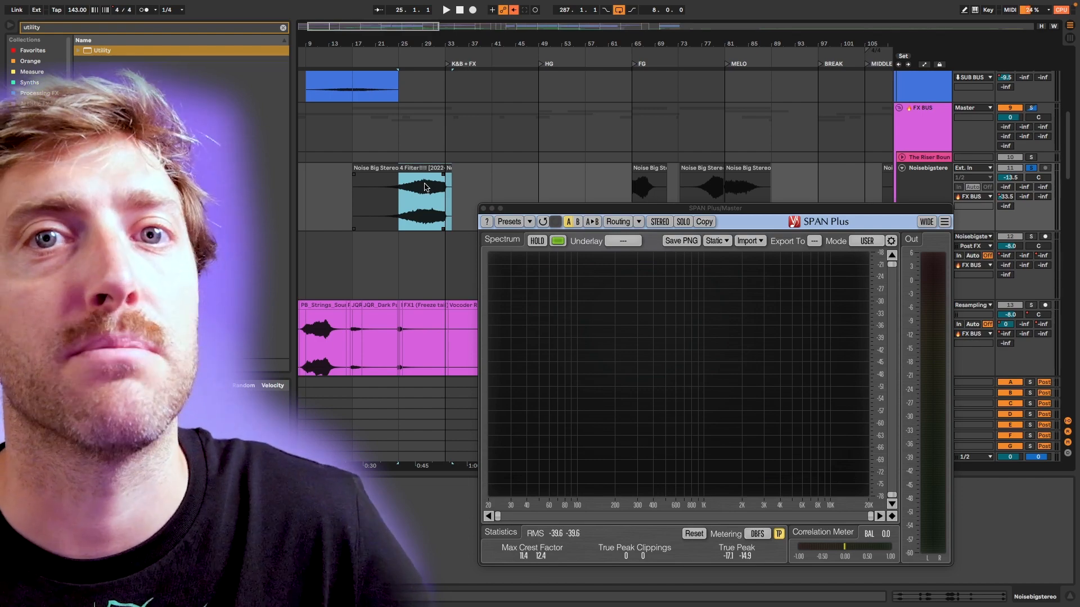
{"action": "scroll", "coordinate": [426, 188], "scroll_direction": "left", "scroll_amount": 2}
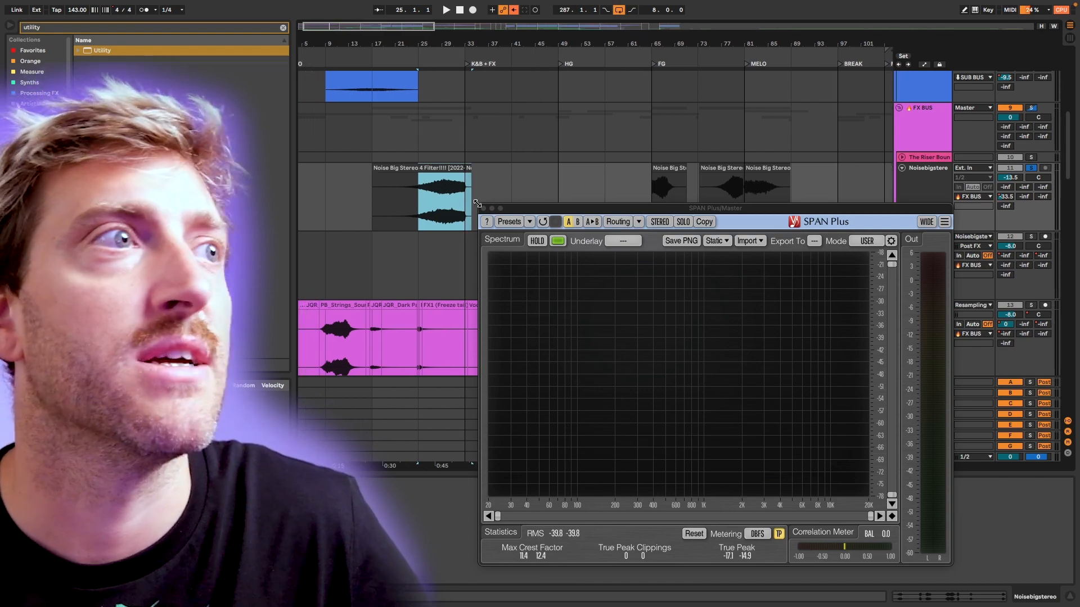
{"action": "scroll", "coordinate": [478, 197], "scroll_direction": "left", "scroll_amount": 2}
{"action": "left_click_drag", "start_coordinate": [523, 208], "coordinate": [527, 239]}
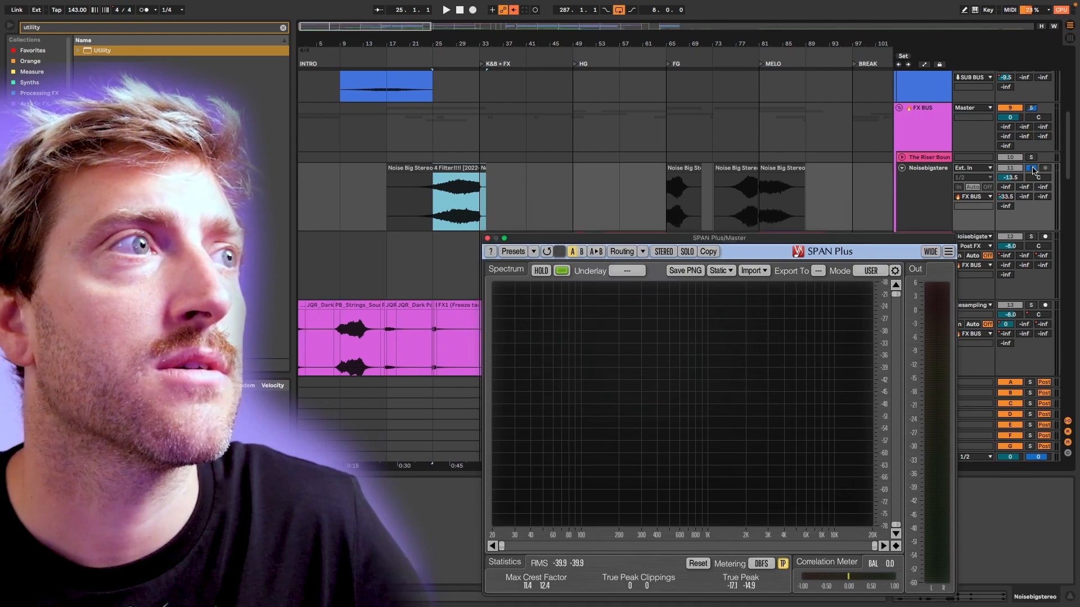
{"action": "left_click", "coordinate": [1033, 170]}
{"action": "key", "text": "space"}
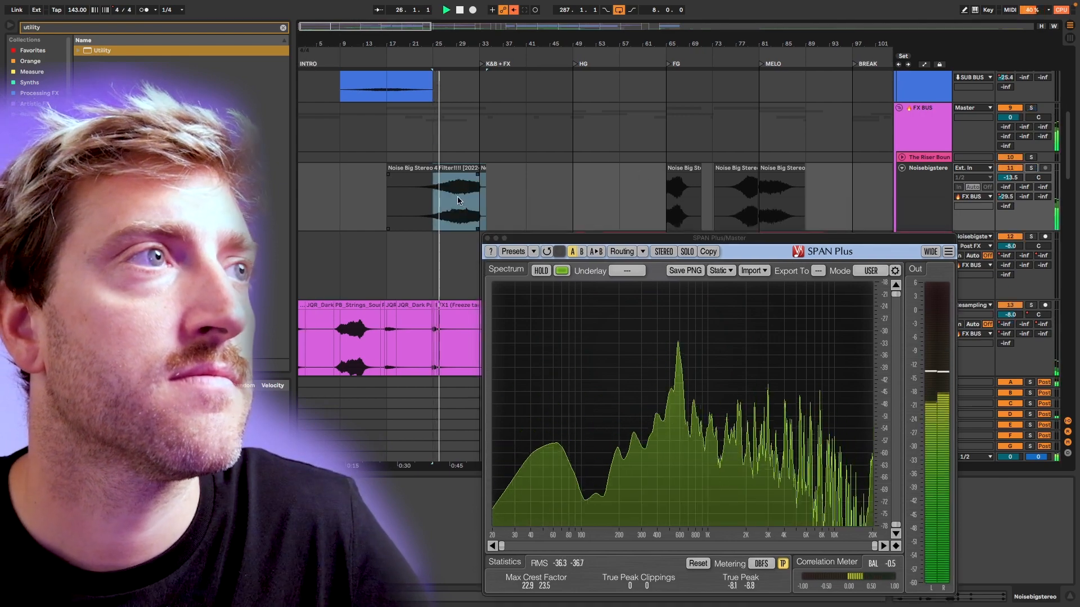
{"action": "left_click", "coordinate": [488, 237]}
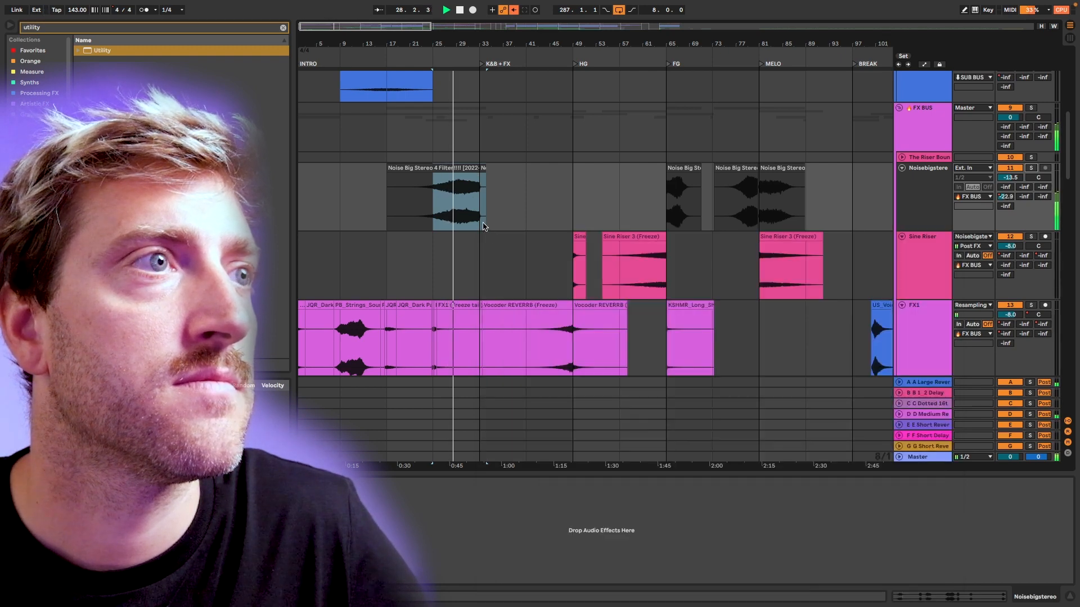
{"action": "left_click", "coordinate": [483, 226]}
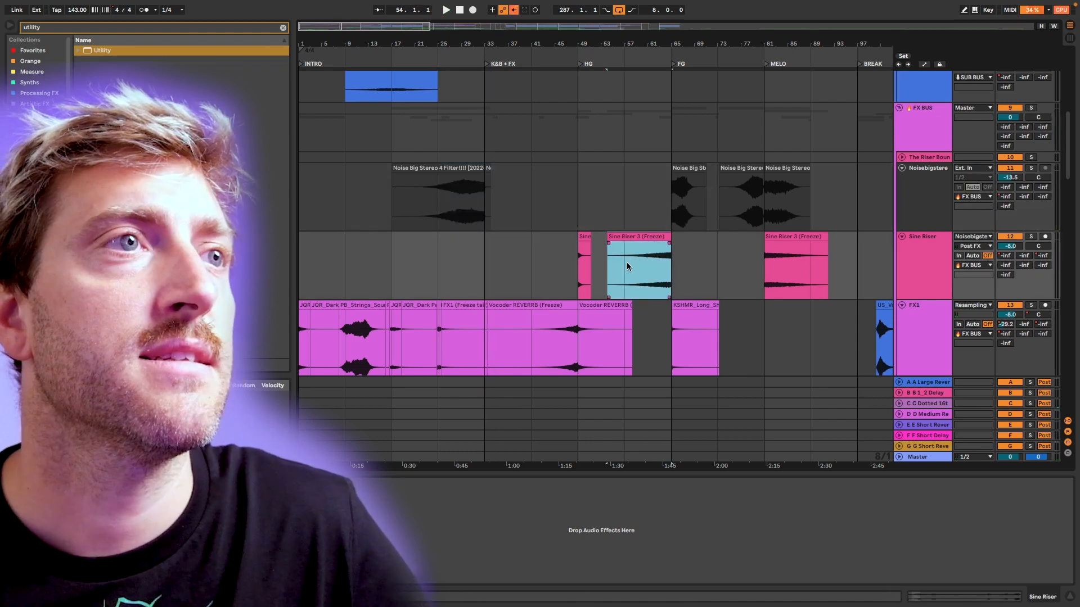
Play the Sine Riser soloed over bars 57 to 65 and examine its spectrum in SPAN Plus.
{"action": "left_click_drag", "start_coordinate": [623, 260], "coordinate": [665, 254]}
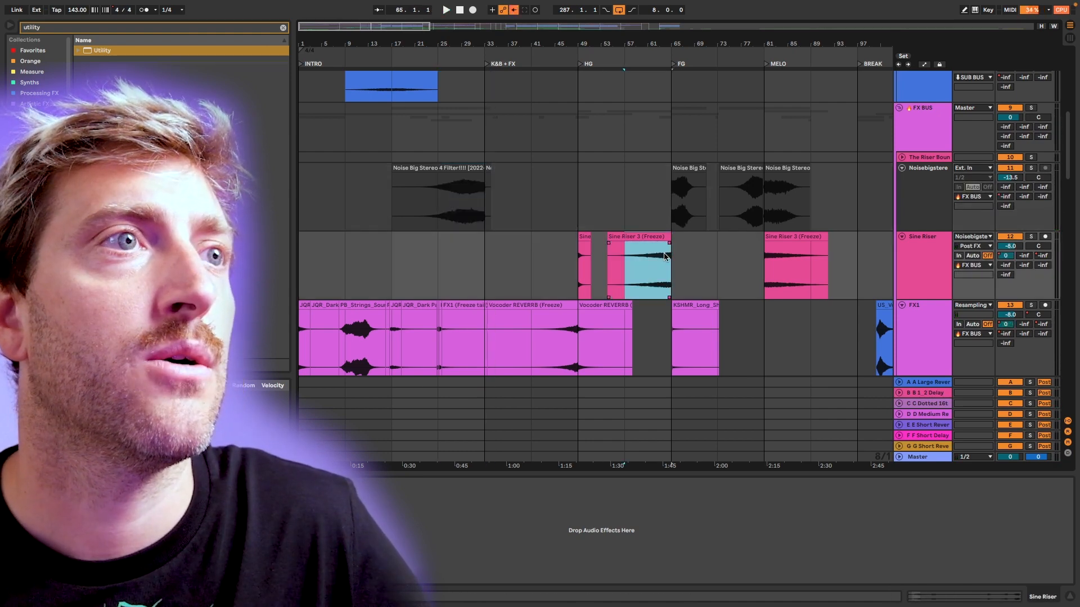
{"action": "key", "text": "space"}
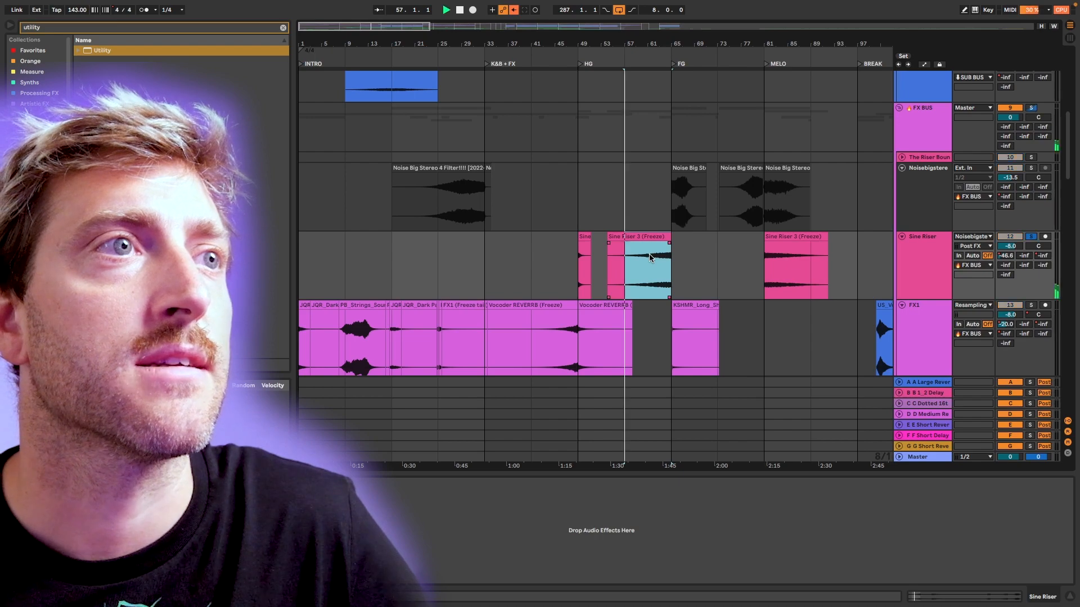
{"action": "key", "text": "super+alt+p"}
{"action": "left_click_drag", "start_coordinate": [643, 238], "coordinate": [301, 148]}
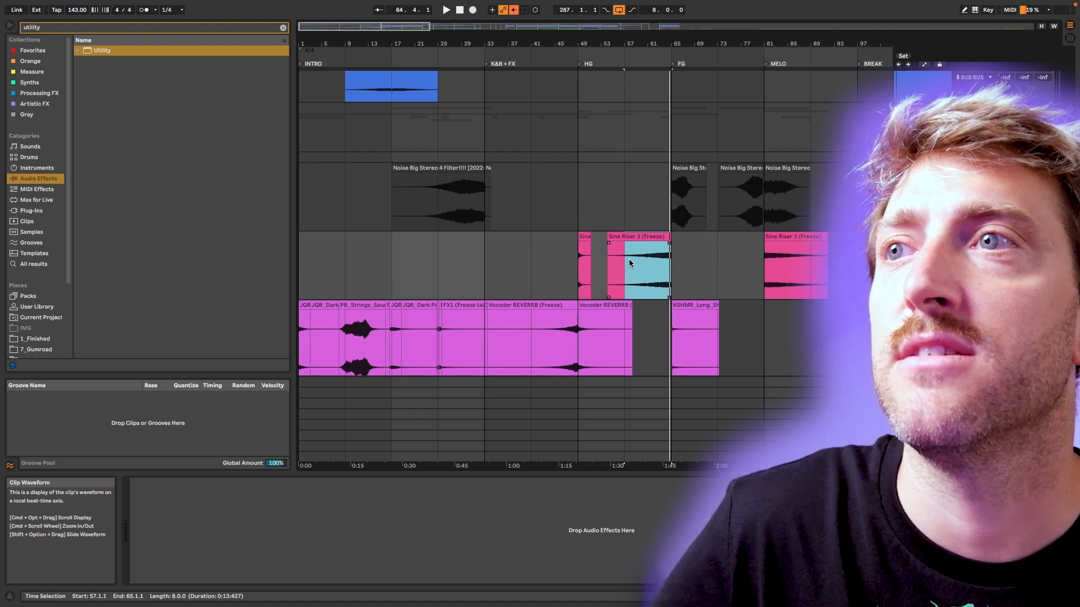
{"action": "key", "text": "space"}
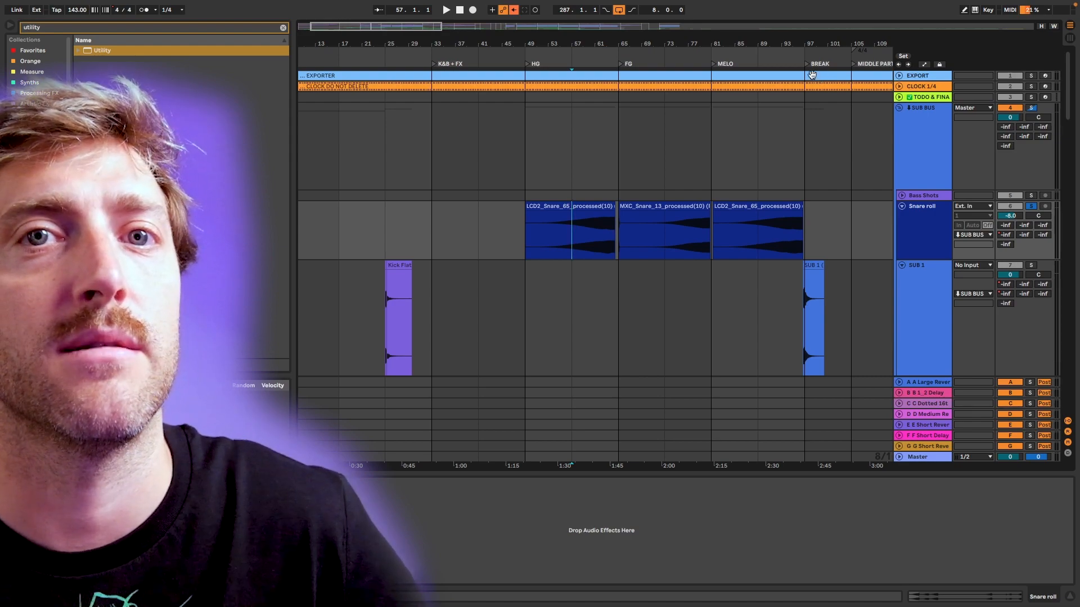
Set the fixed grid to 1/8 and split the first Snare roll clip at bar 62.
{"action": "scroll", "coordinate": [598, 234], "scroll_direction": "up", "scroll_amount": 10}
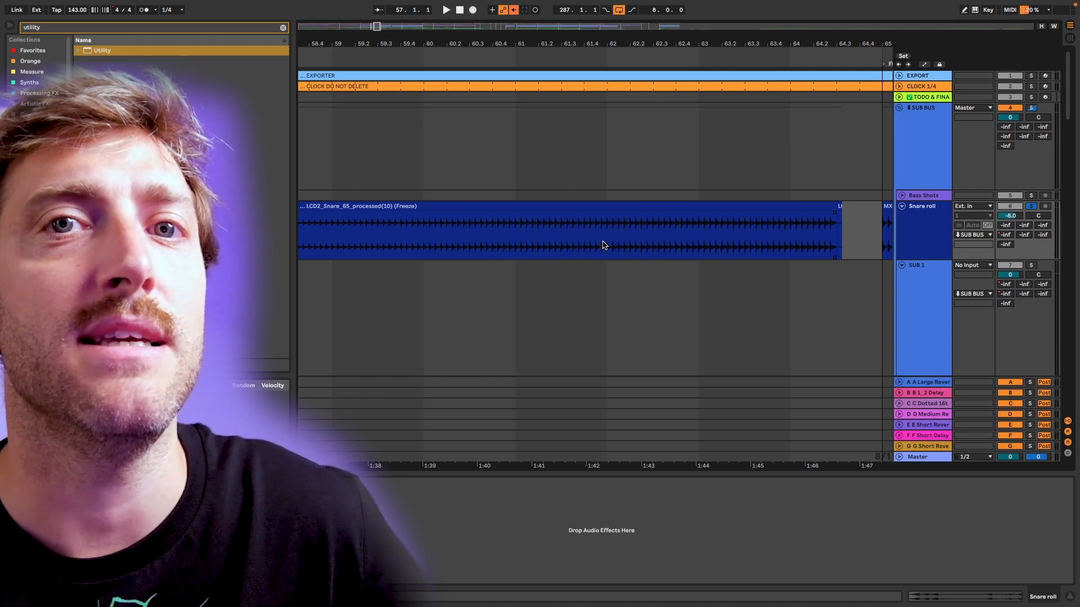
{"action": "right_click", "coordinate": [620, 234]}
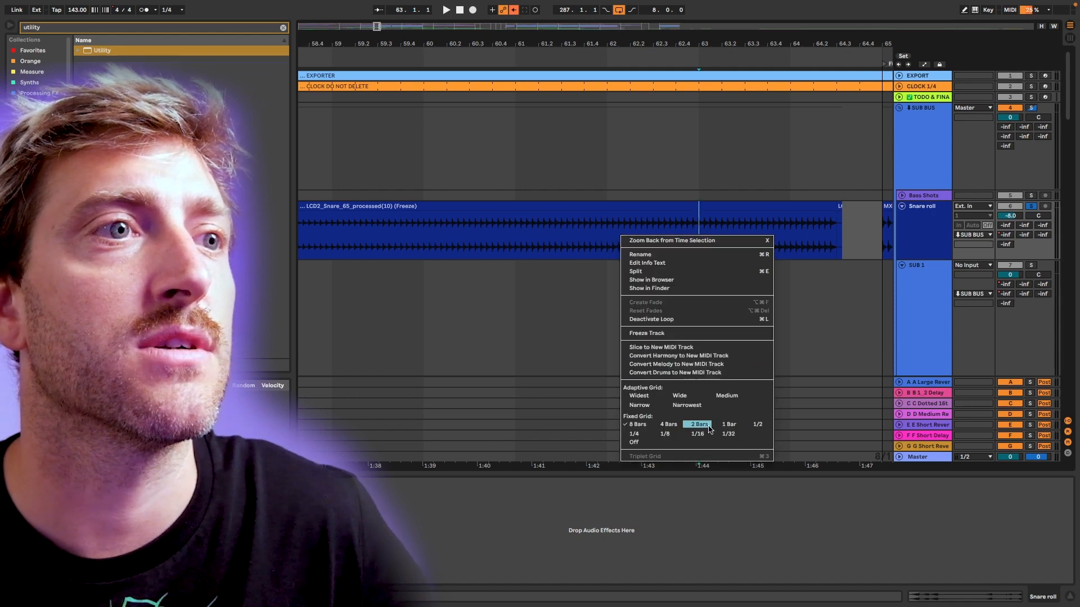
{"action": "left_click", "coordinate": [673, 435]}
{"action": "key", "text": "super+e"}
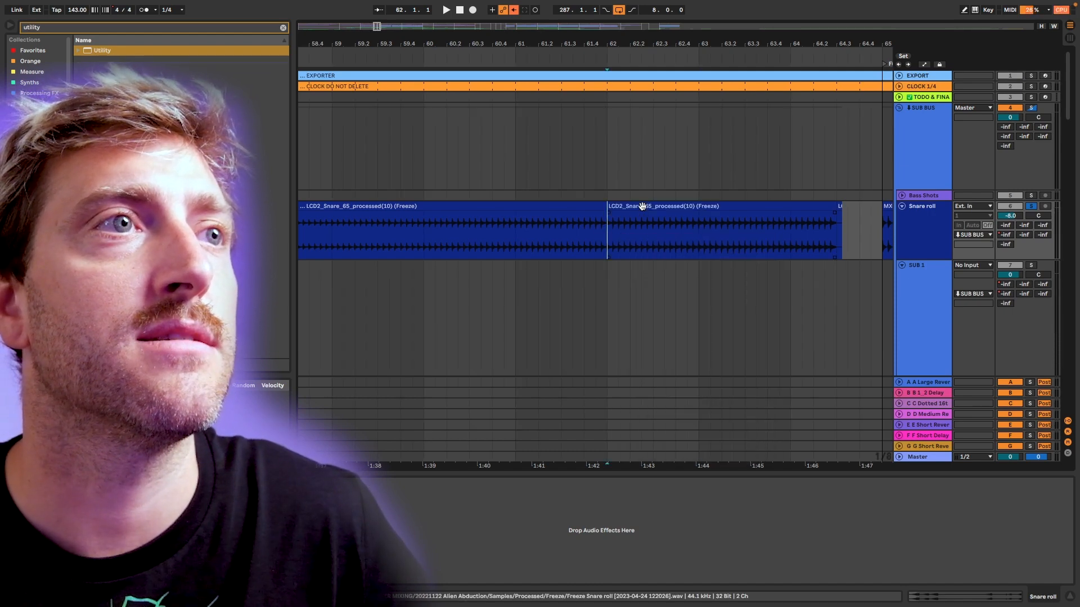
Open the sample of the snare clip starting at bar 62 and examine its individual hits in the waveform.
{"action": "left_click", "coordinate": [644, 207]}
{"action": "left_click", "coordinate": [917, 600]}
{"action": "left_click", "coordinate": [423, 519]}
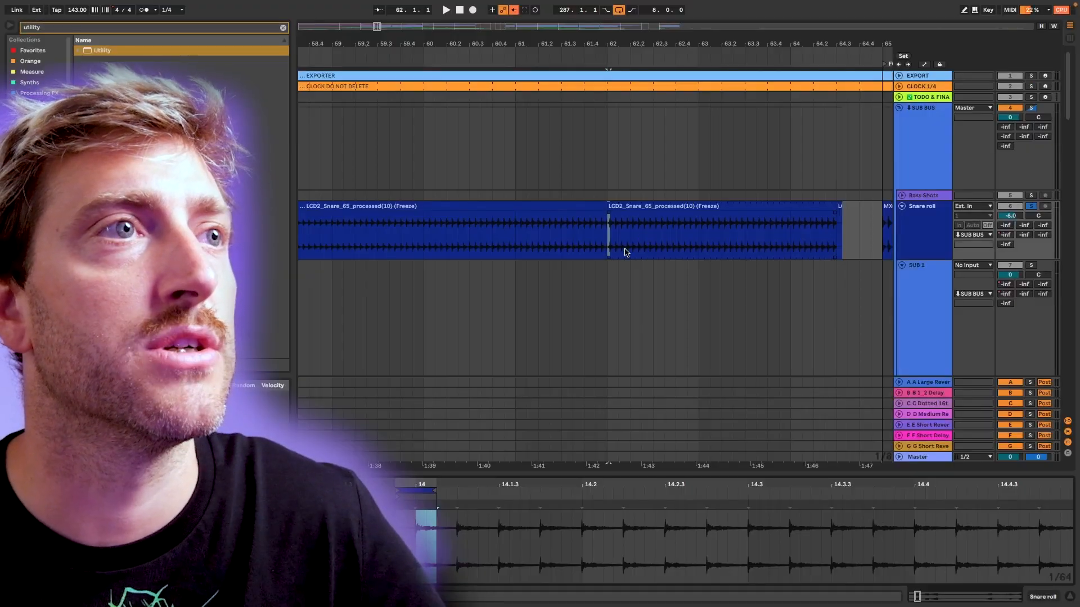
{"action": "key", "text": "super+z"}
{"action": "scroll", "coordinate": [686, 243], "scroll_direction": "down", "scroll_amount": 5}
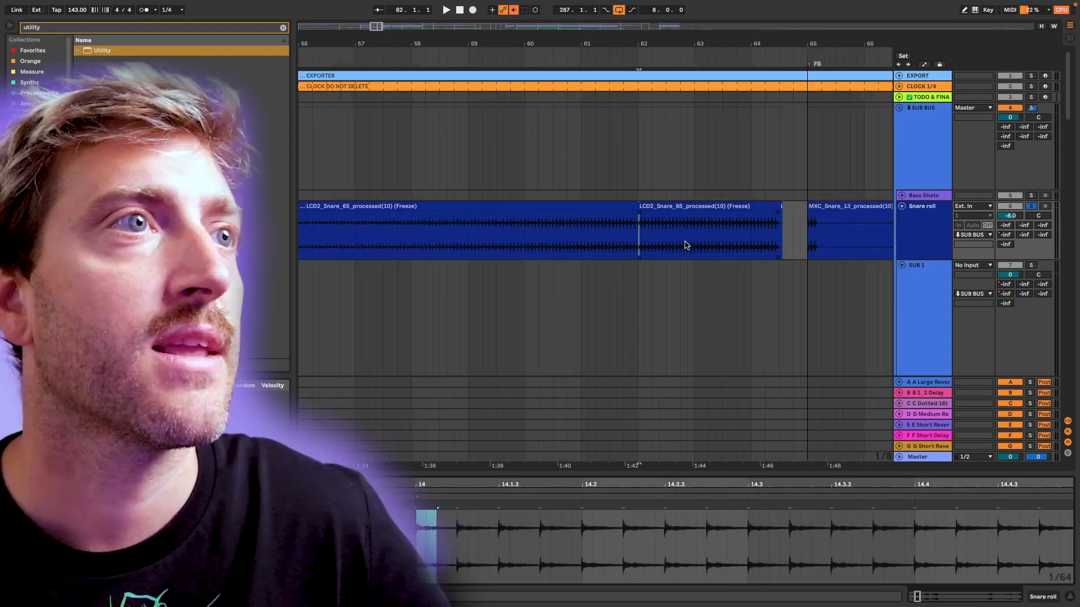
Play the soloed Snare roll from bar 57 with SPAN Plus open and examine its spectrum.
{"action": "left_click", "coordinate": [624, 206]}
{"action": "scroll", "coordinate": [626, 219], "scroll_direction": "down", "scroll_amount": 5}
{"action": "scroll", "coordinate": [627, 219], "scroll_direction": "down", "scroll_amount": 2}
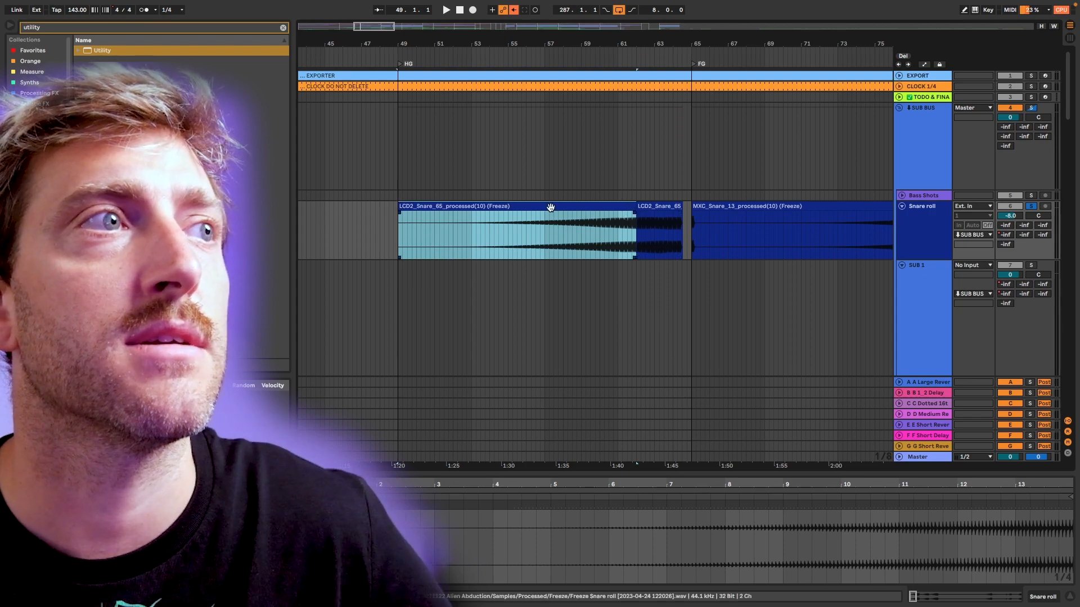
{"action": "left_click", "coordinate": [544, 228]}
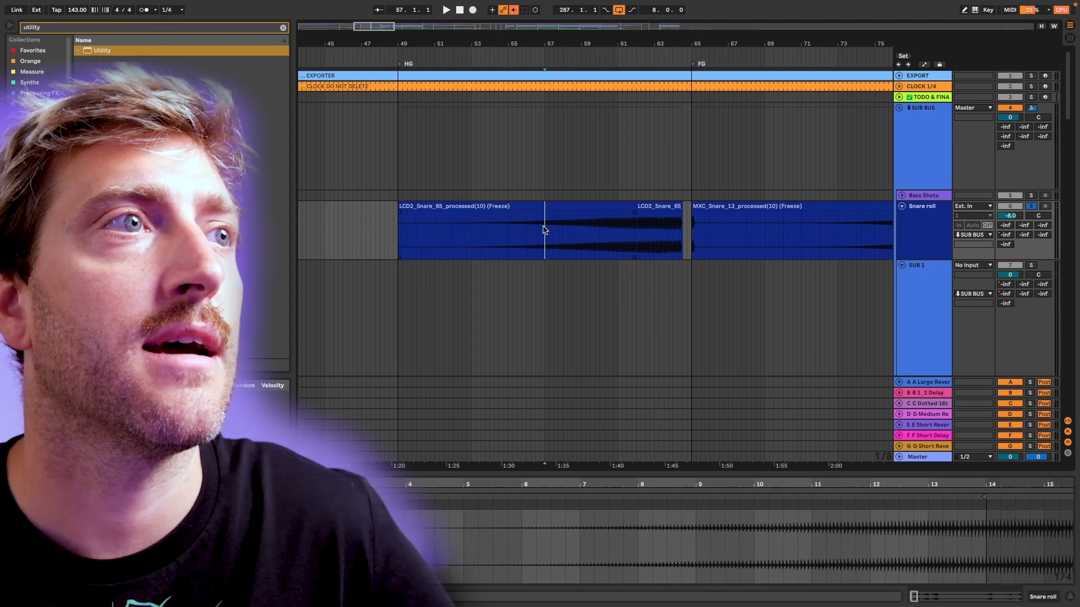
{"action": "key", "text": "super+alt+p"}
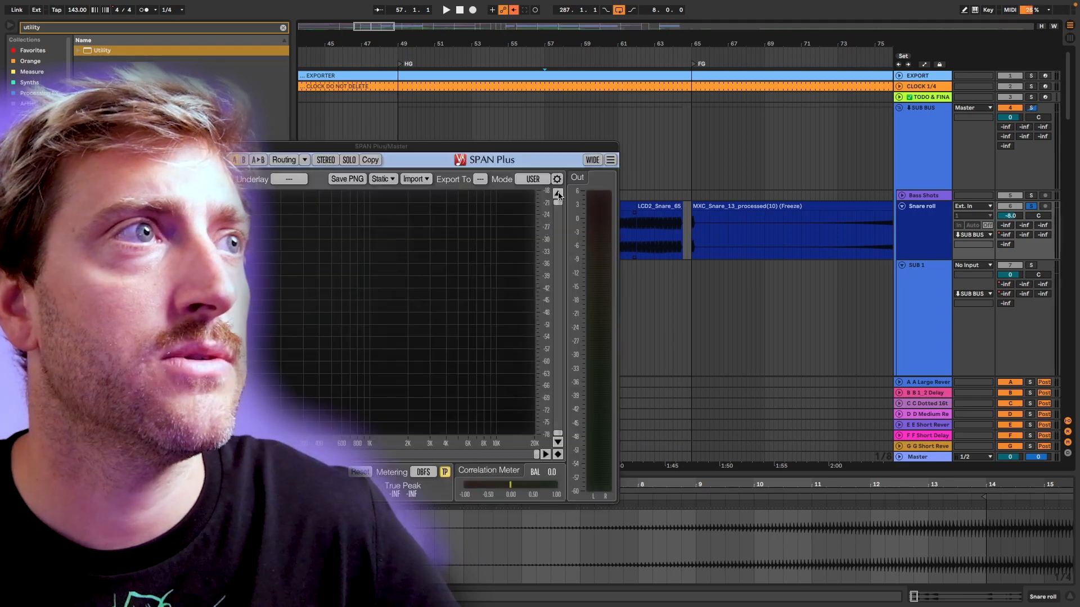
{"action": "left_click_drag", "start_coordinate": [543, 158], "coordinate": [862, 257]}
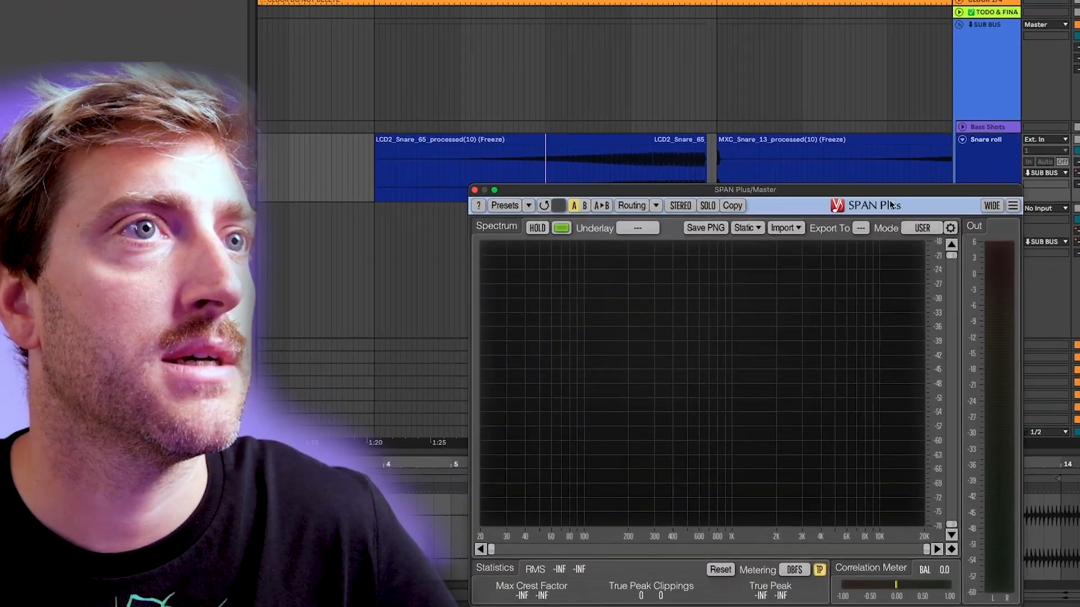
{"action": "key", "text": "space"}
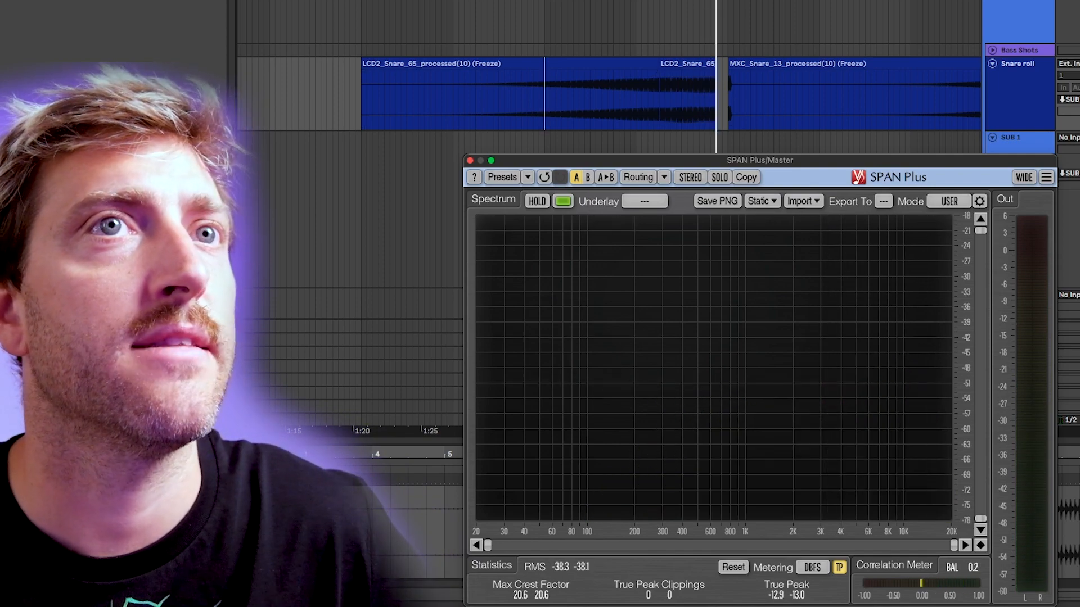
Play the Snare roll unsoloed in the full mix from bar 57, then inspect the riser and snare clips around the FG marker.
{"action": "key", "text": "space"}
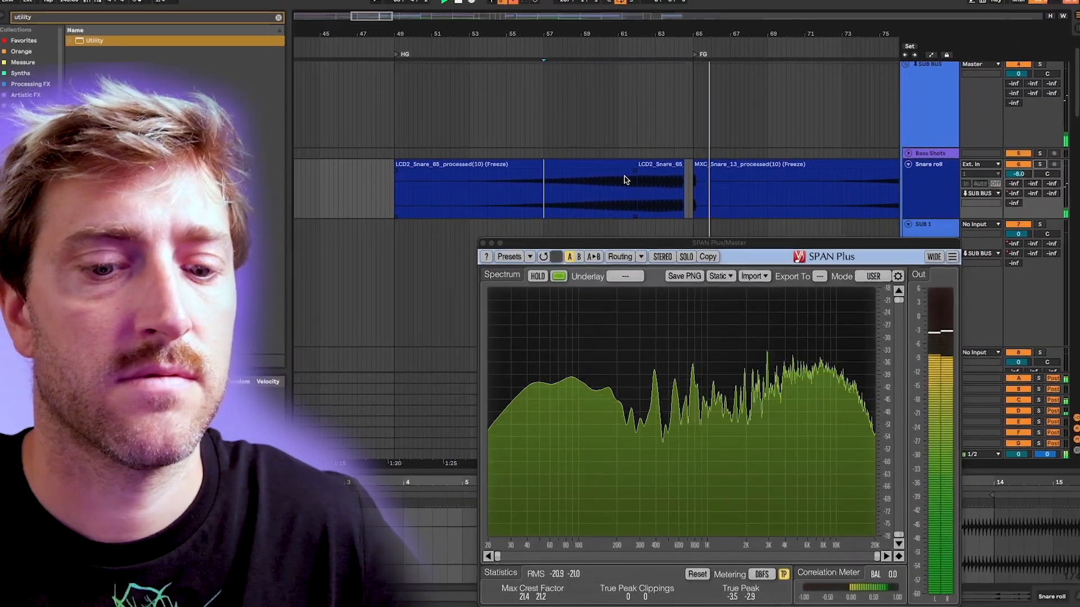
{"action": "key", "text": "space"}
{"action": "scroll", "coordinate": [650, 255], "scroll_direction": "down", "scroll_amount": 5}
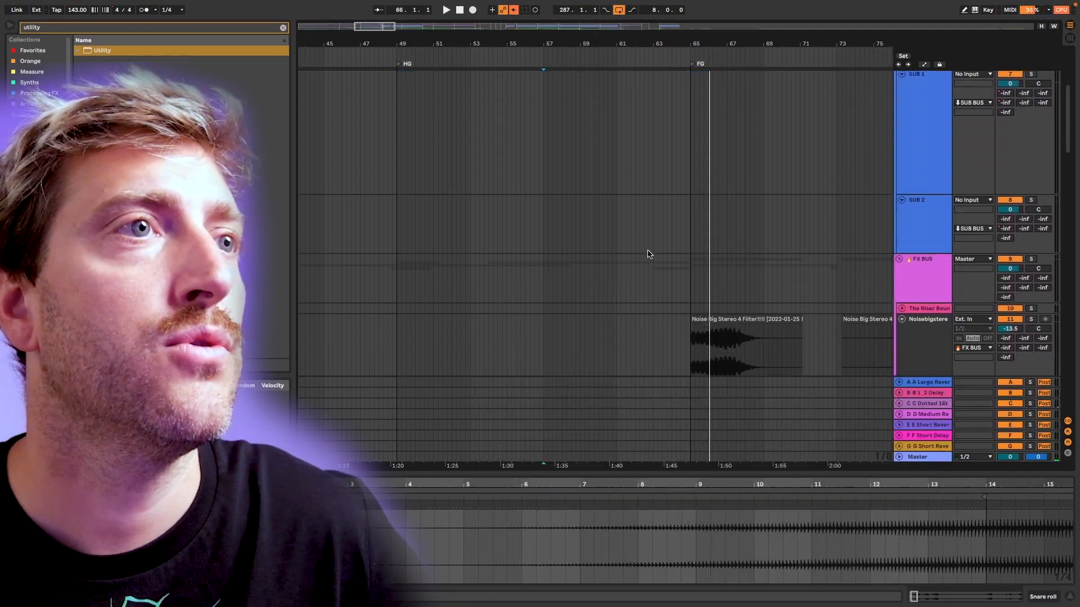
{"action": "scroll", "coordinate": [650, 255], "scroll_direction": "down", "scroll_amount": 5}
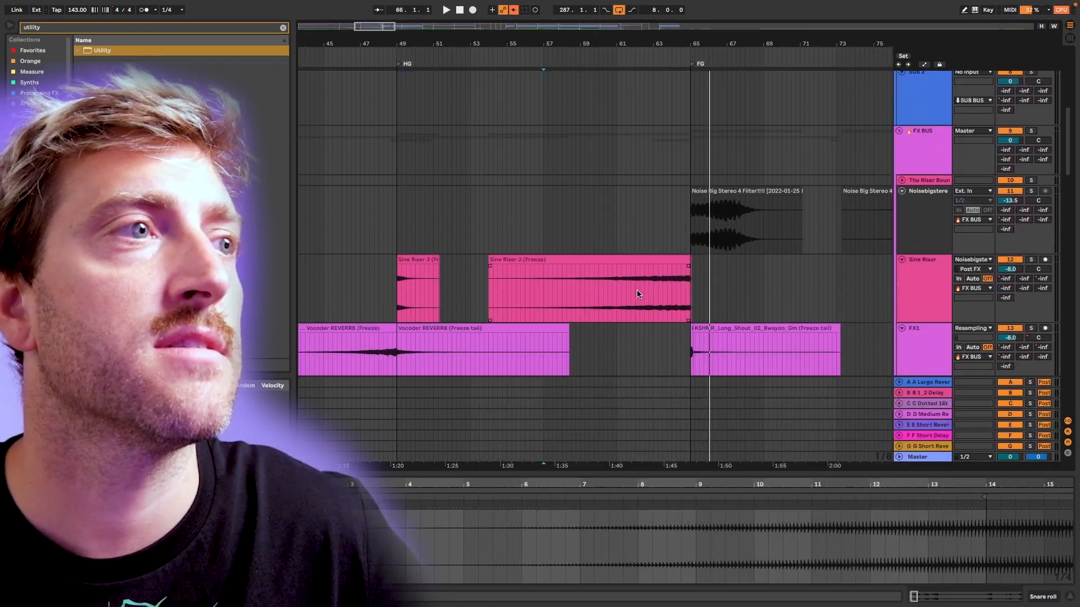
{"action": "scroll", "coordinate": [639, 293], "scroll_direction": "up", "scroll_amount": 5}
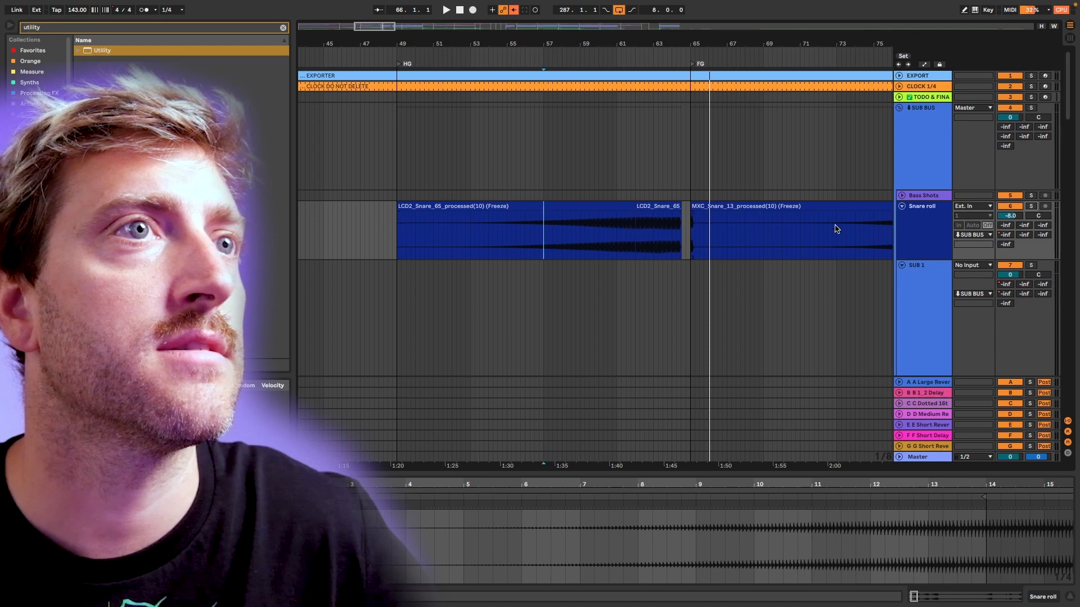
Show the automation of EQ Eight's filter 1 frequency and Q on the LD Odysee track and examine both curves.
{"action": "left_click", "coordinate": [902, 207]}
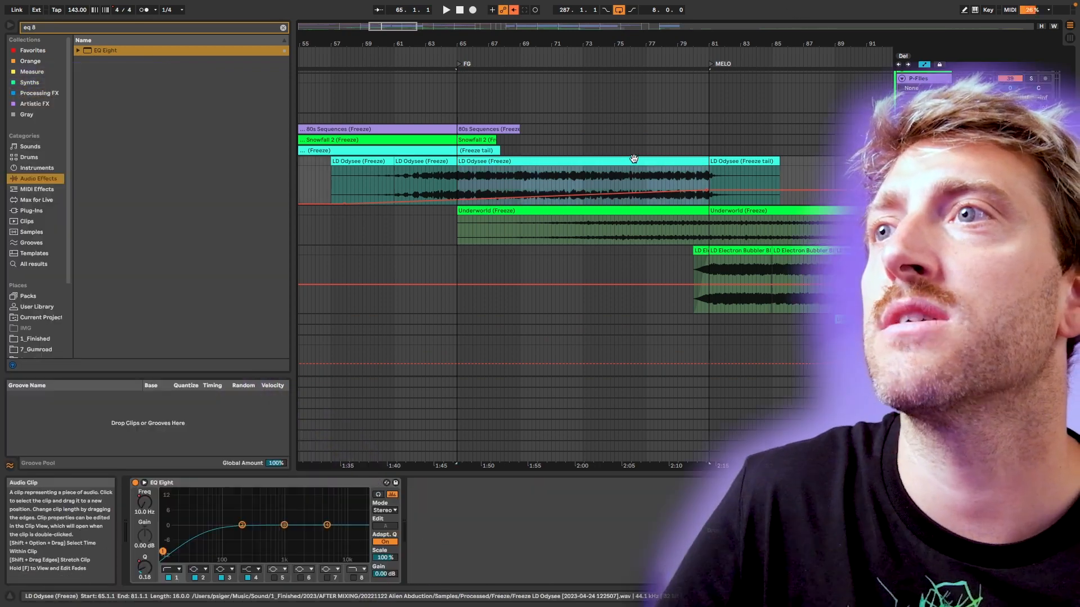
{"action": "right_click", "coordinate": [145, 503]}
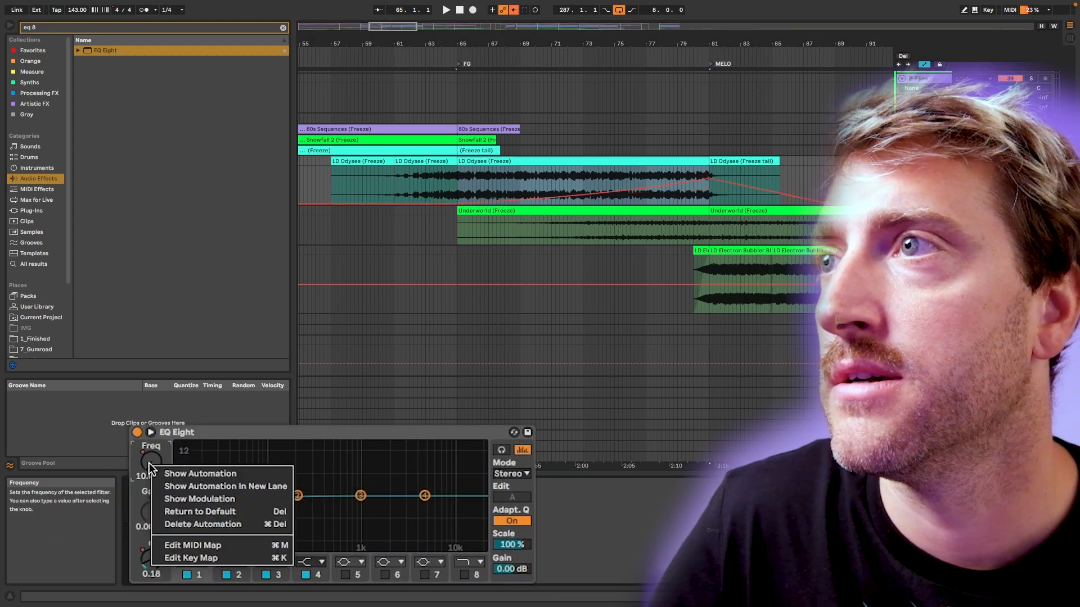
{"action": "left_click", "coordinate": [638, 181]}
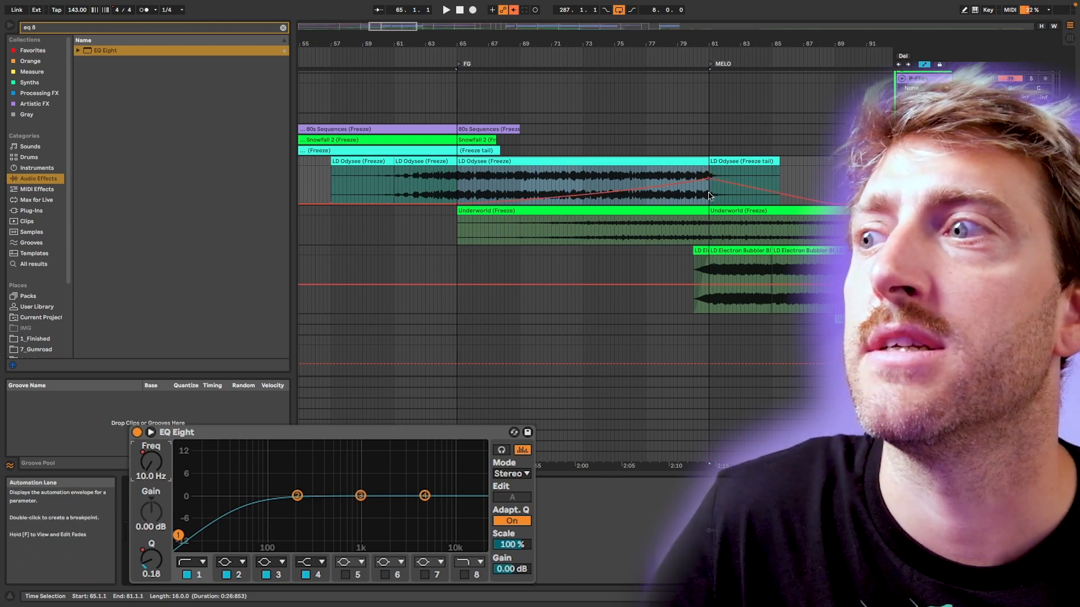
{"action": "right_click", "coordinate": [152, 557]}
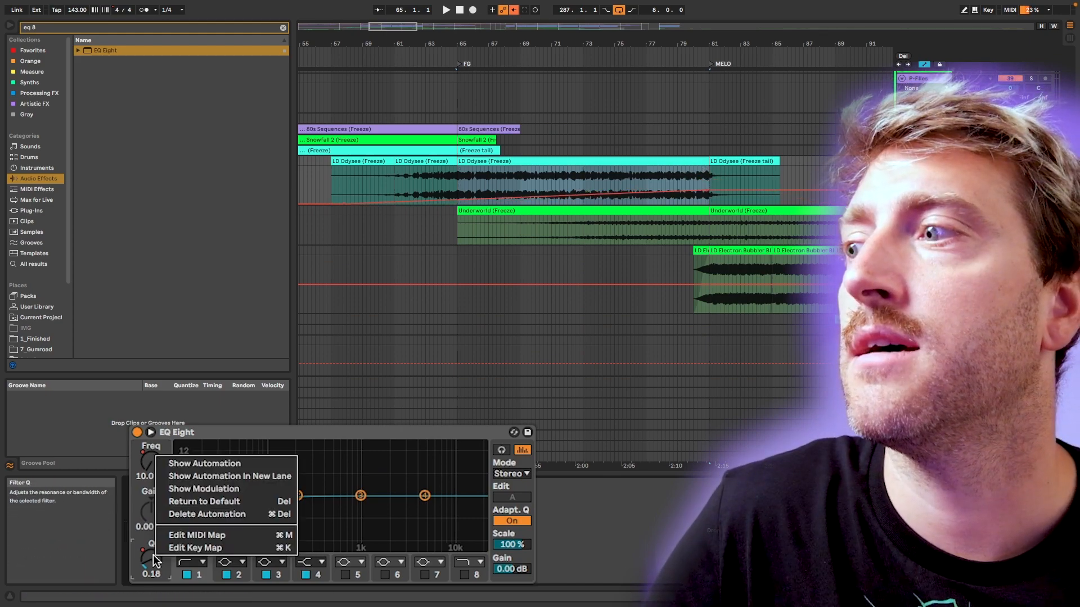
{"action": "left_click", "coordinate": [235, 461]}
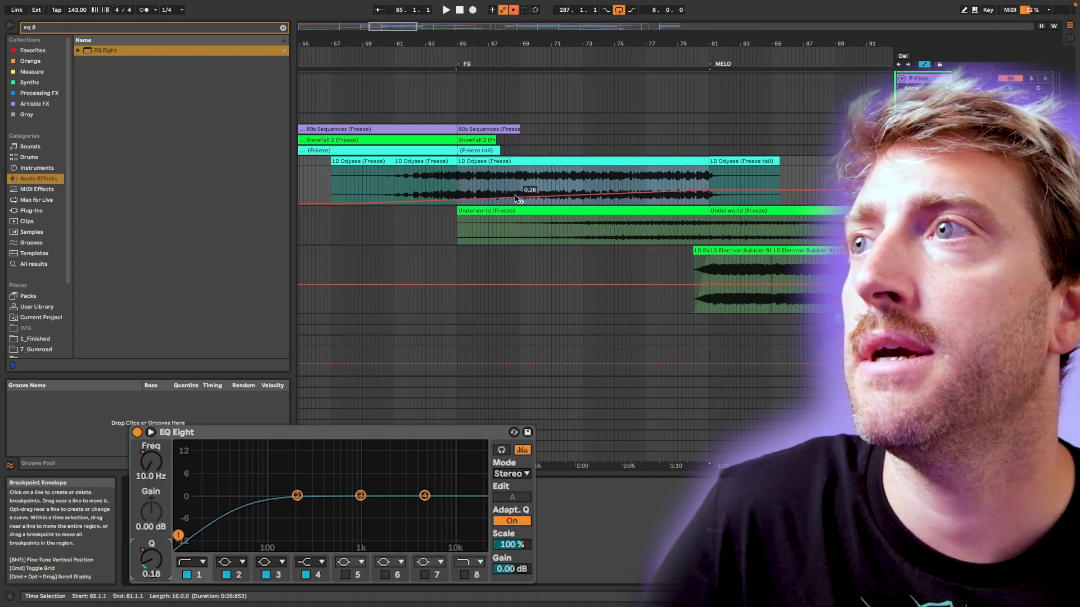
Play the LD Odysee clip from bar 65 and observe the EQ Eight high-pass sweep towards the MELO marker.
{"action": "left_click", "coordinate": [457, 176]}
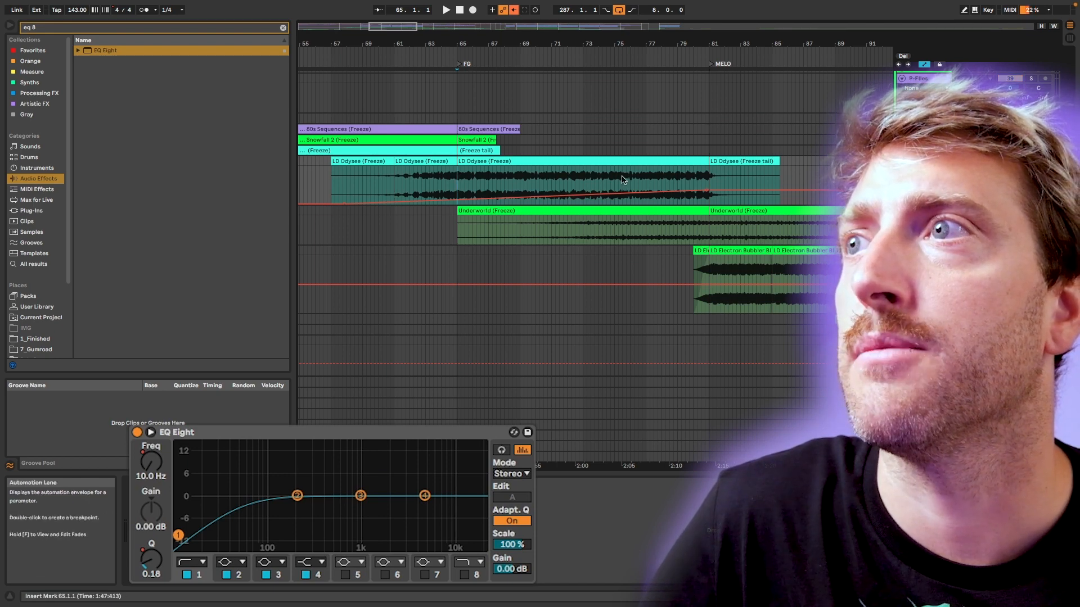
{"action": "key", "text": "space"}
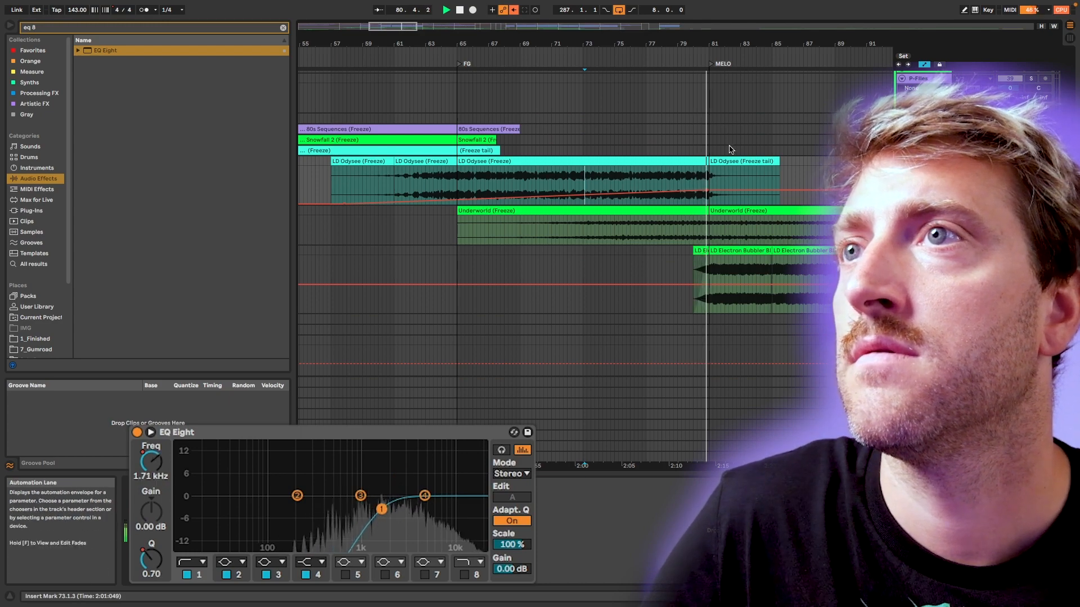
{"action": "key", "text": "space"}
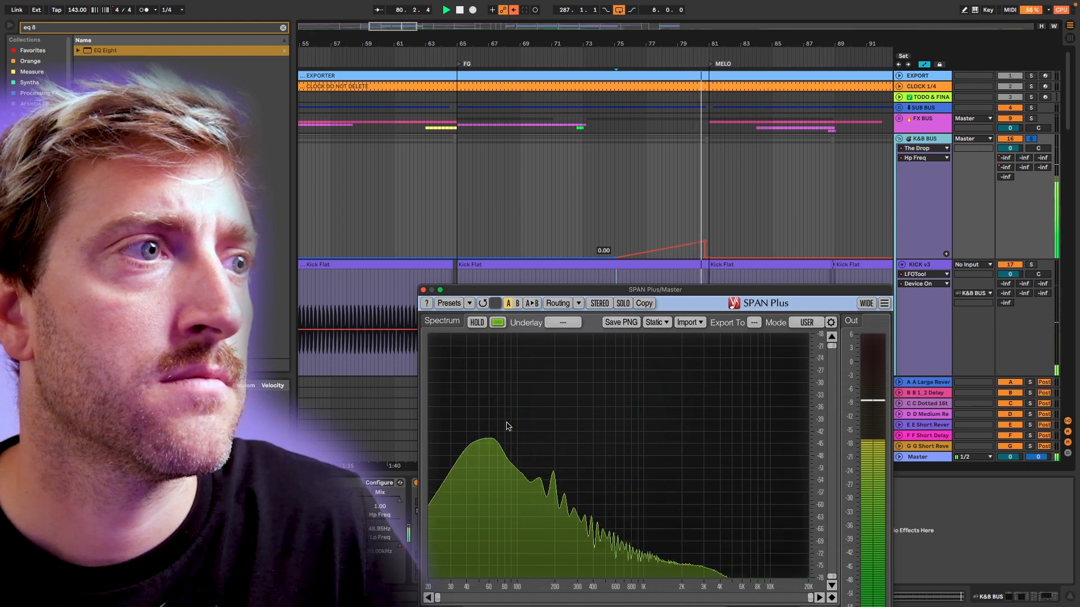
Raise the last peak of the K&B BUS Hp Freq automation before MELO to 0.24 and play it with SPAN Plus.
{"action": "key", "text": "space"}
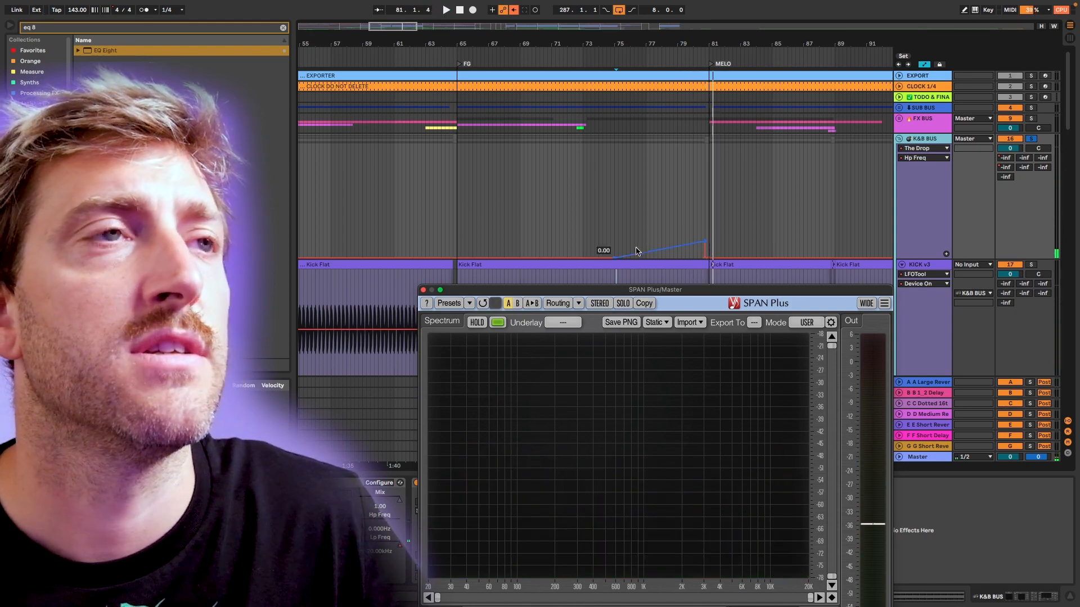
{"action": "left_click_drag", "start_coordinate": [701, 245], "coordinate": [705, 239]}
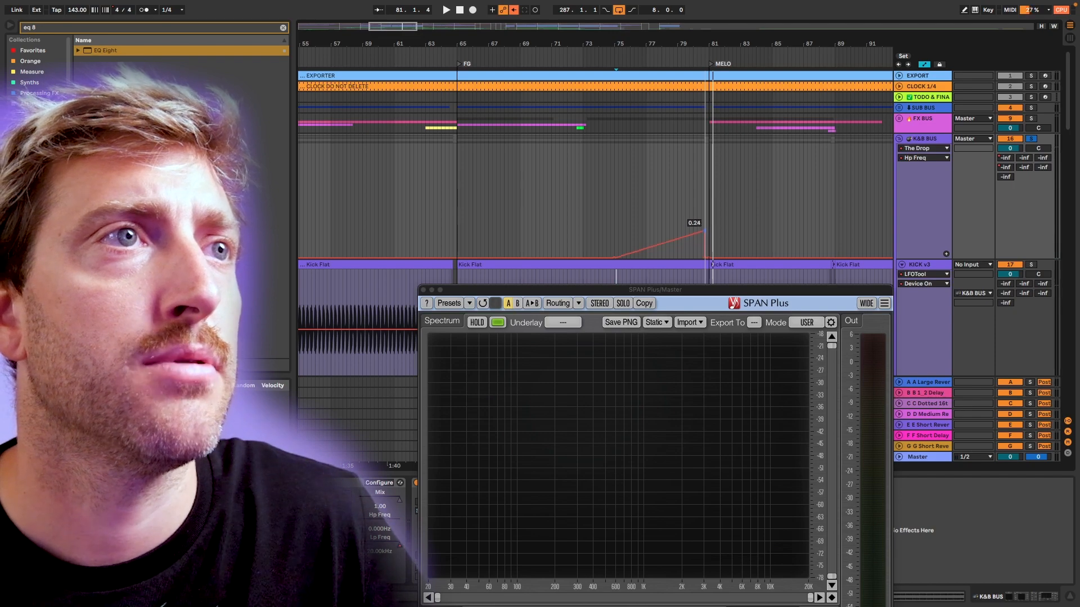
{"action": "key", "text": "space"}
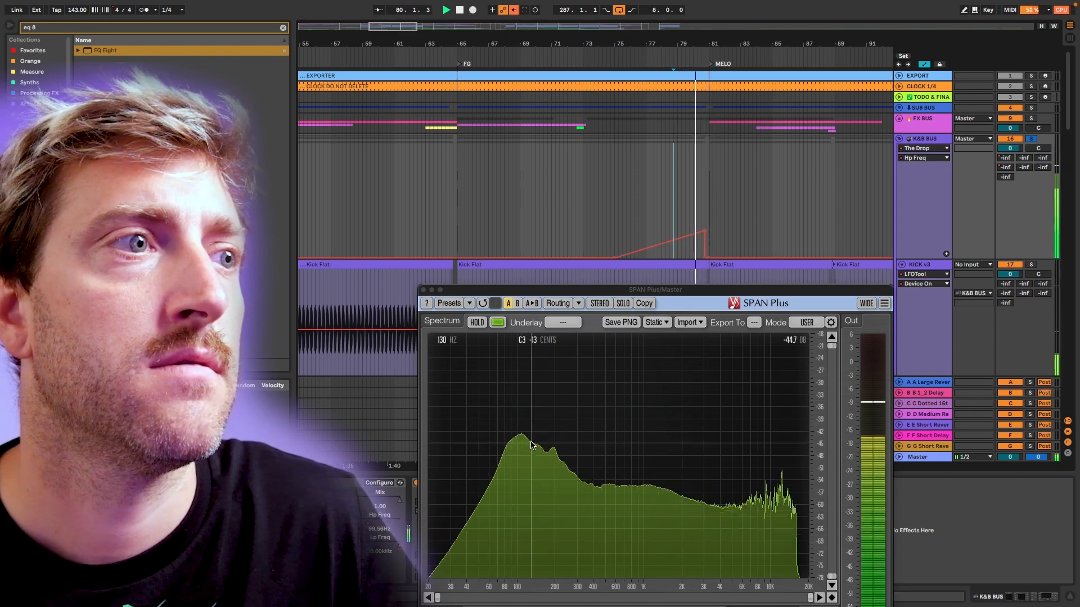
{"action": "key", "text": "super+alt+p"}
{"action": "key", "text": "space"}
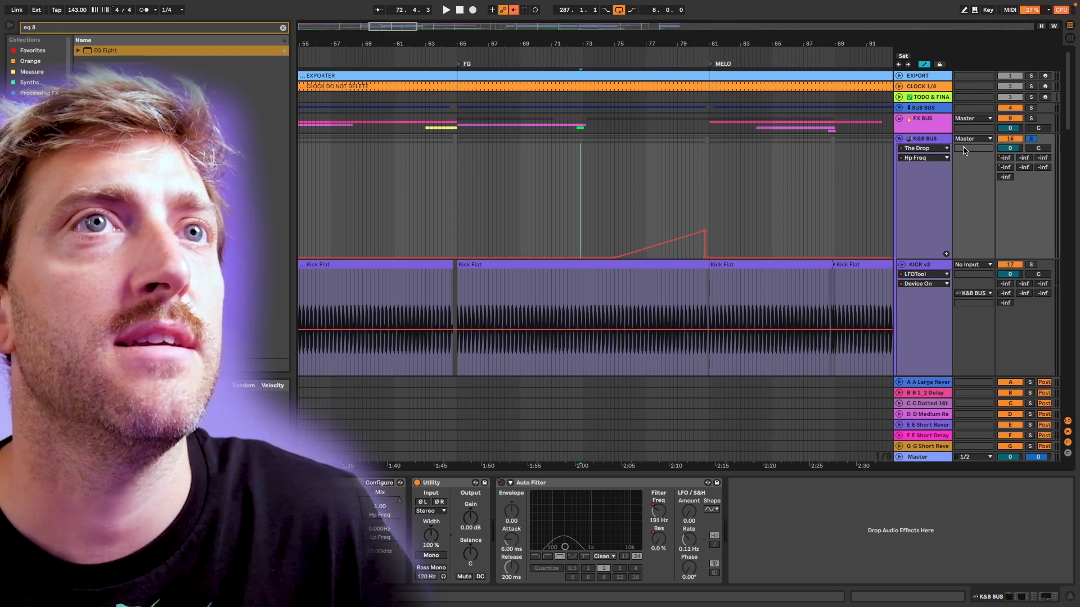
Collapse the K&B BUS group, set the fixed grid to 2/1, and play the full mix from bar 73 past MELO.
{"action": "left_click", "coordinate": [900, 140]}
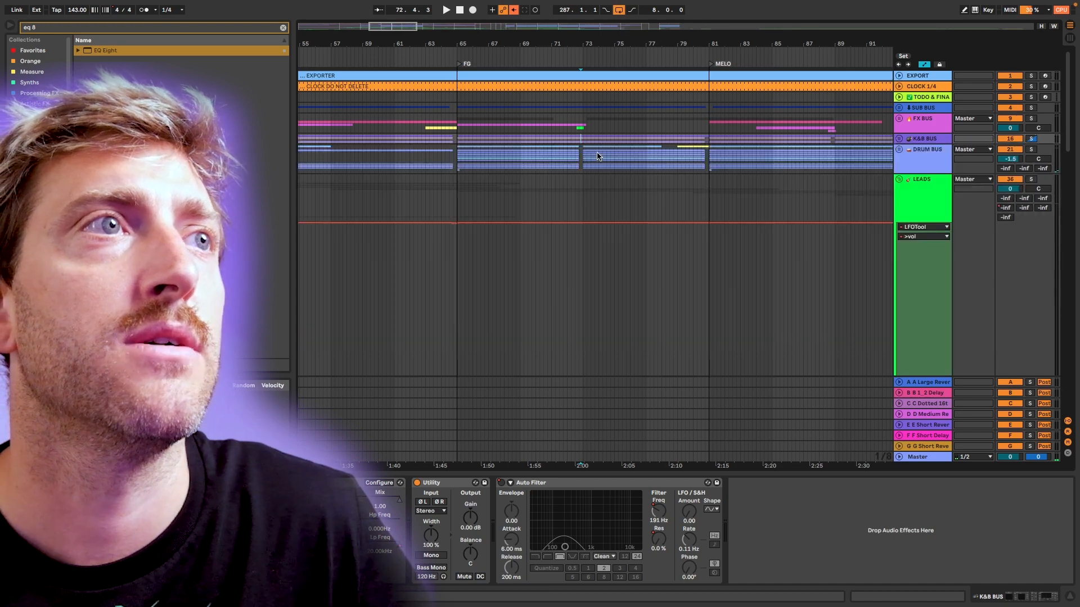
{"action": "scroll", "coordinate": [612, 142], "scroll_direction": "down", "scroll_amount": 5}
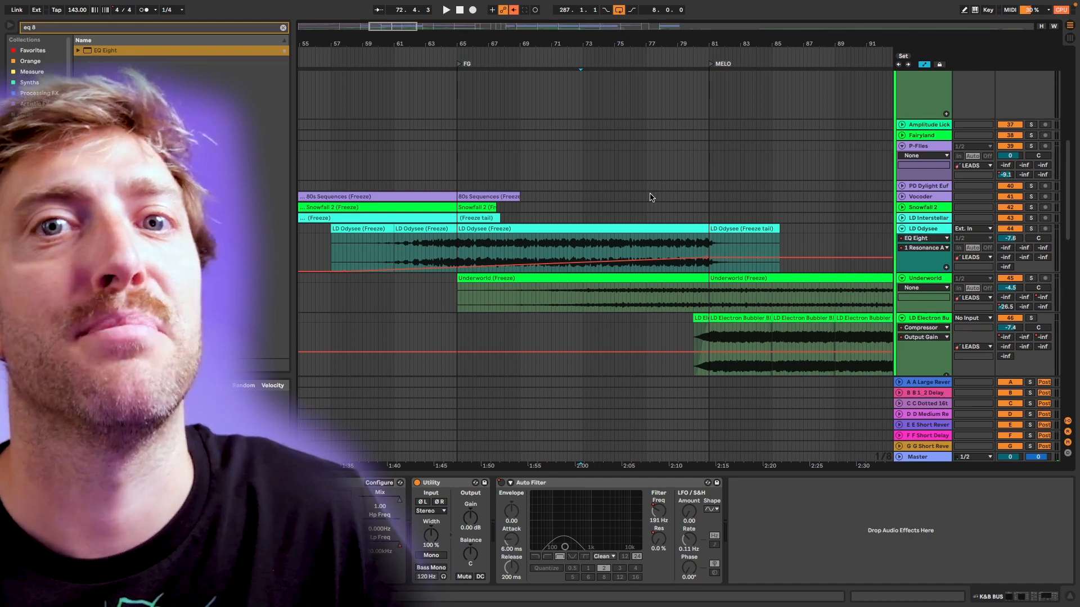
{"action": "right_click", "coordinate": [556, 148]}
{"action": "left_click", "coordinate": [570, 165]}
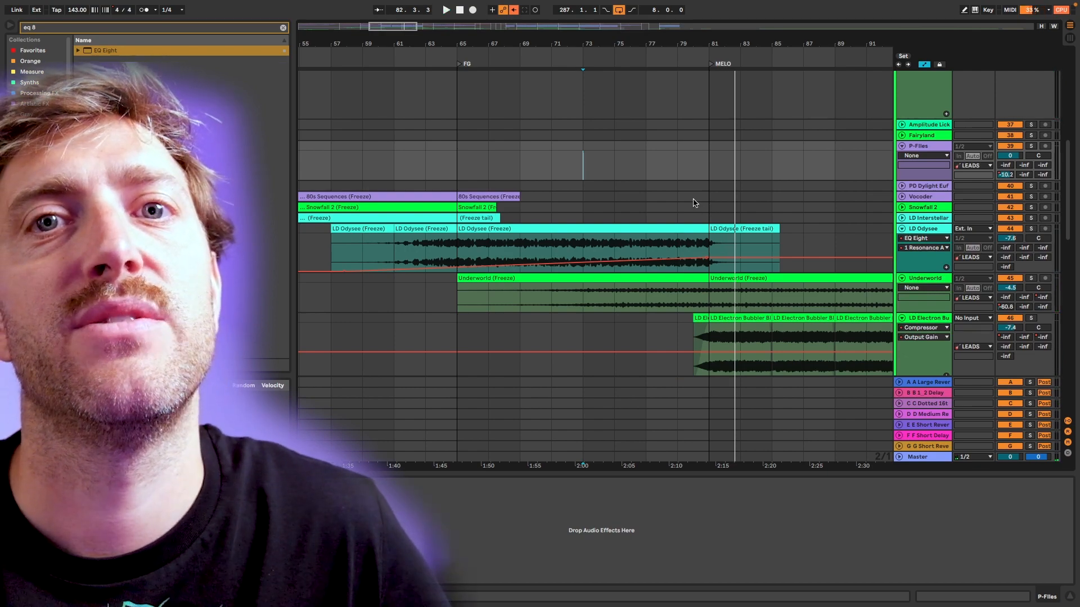
Expand the K&B BUS group and move the peak of its Hp Freq automation from 80.4 to bar 81.
{"action": "scroll", "coordinate": [695, 203], "scroll_direction": "up", "scroll_amount": 5}
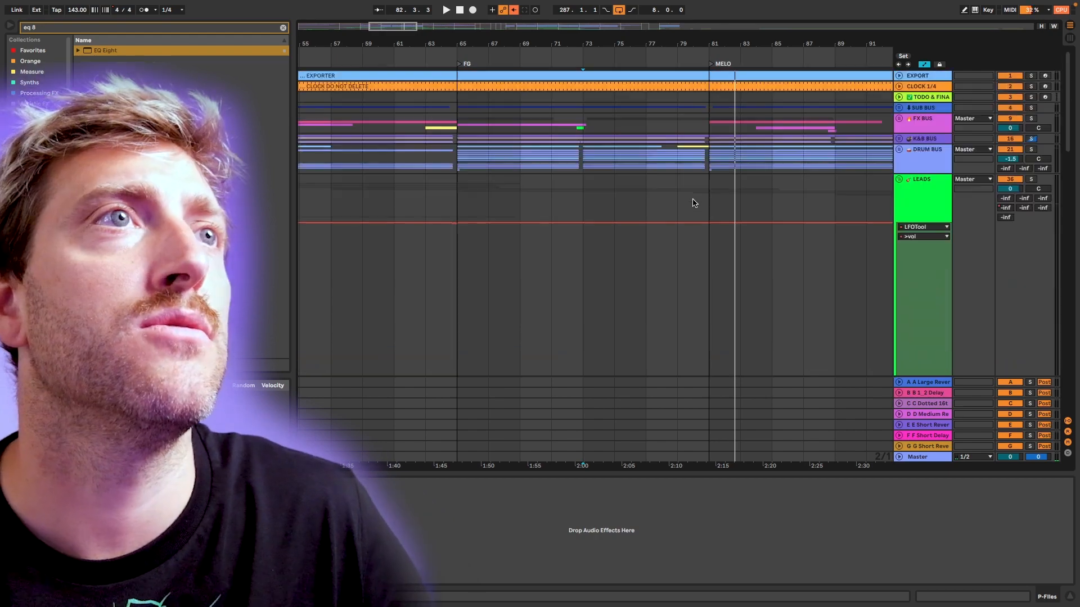
{"action": "scroll", "coordinate": [855, 122], "scroll_direction": "right", "scroll_amount": 2}
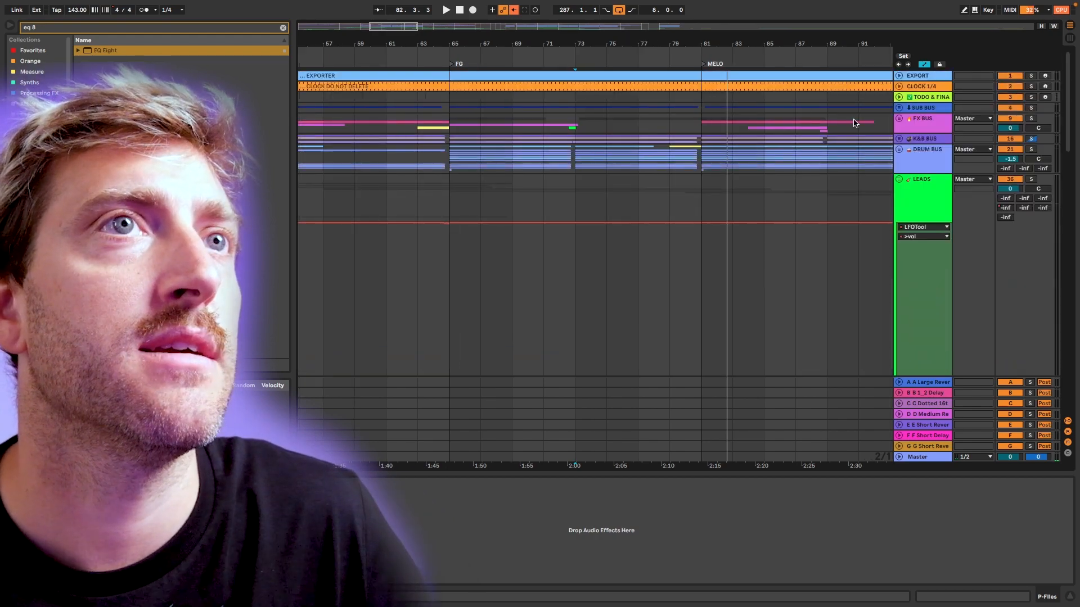
{"action": "left_click", "coordinate": [899, 139]}
{"action": "scroll", "coordinate": [689, 233], "scroll_direction": "up", "scroll_amount": 5}
{"action": "scroll", "coordinate": [766, 246], "scroll_direction": "right", "scroll_amount": 5}
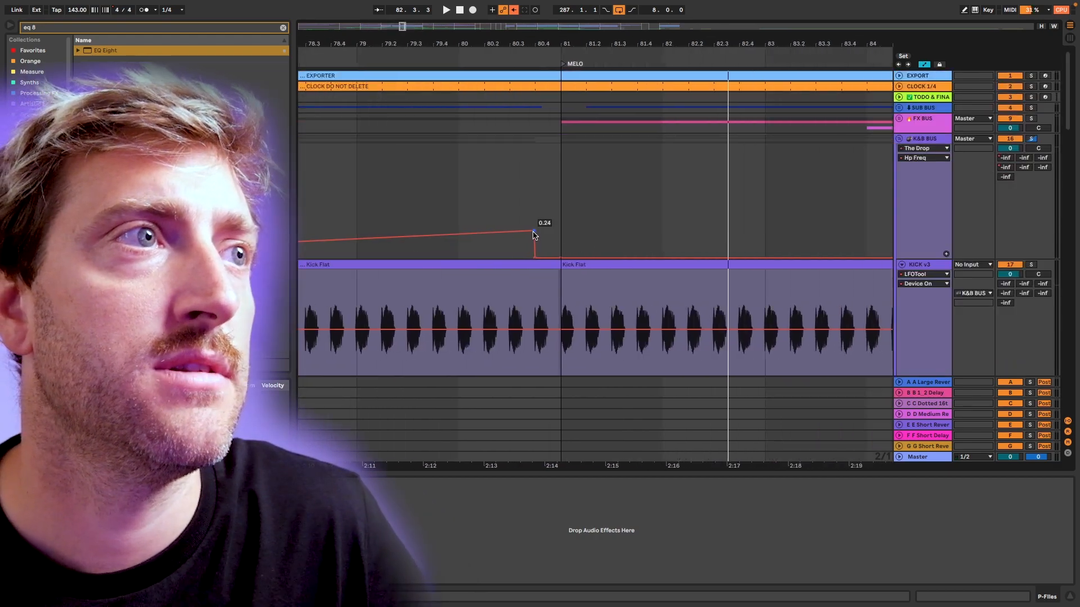
{"action": "left_click_drag", "start_coordinate": [534, 235], "coordinate": [561, 231]}
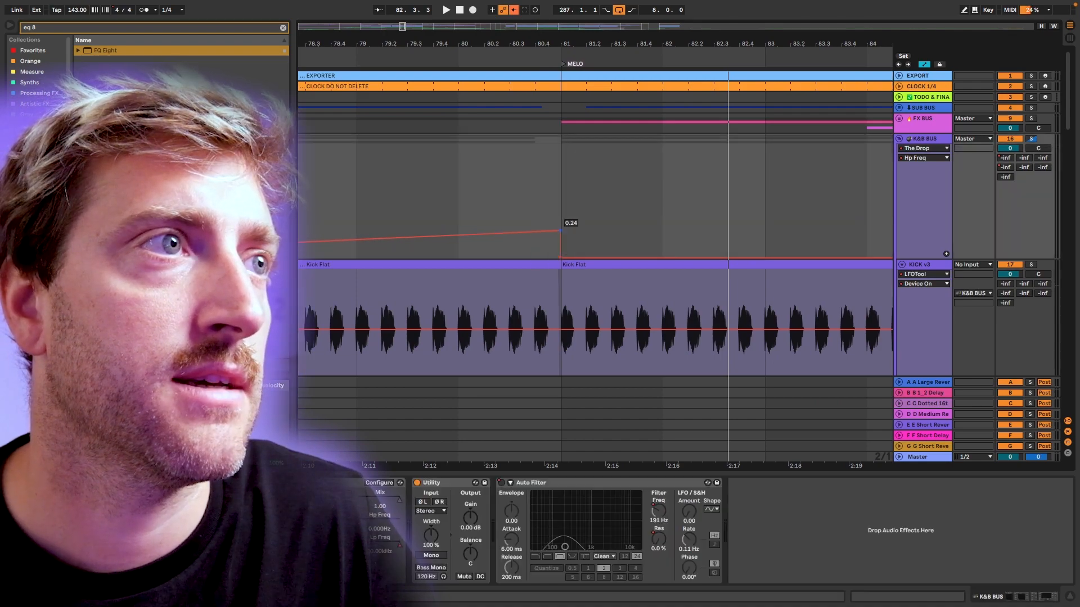
Examine how the Hp Freq drop lines up with the kick transient at bar 81, and undo the breakpoint move.
{"action": "scroll", "coordinate": [558, 237], "scroll_direction": "up", "scroll_amount": 10}
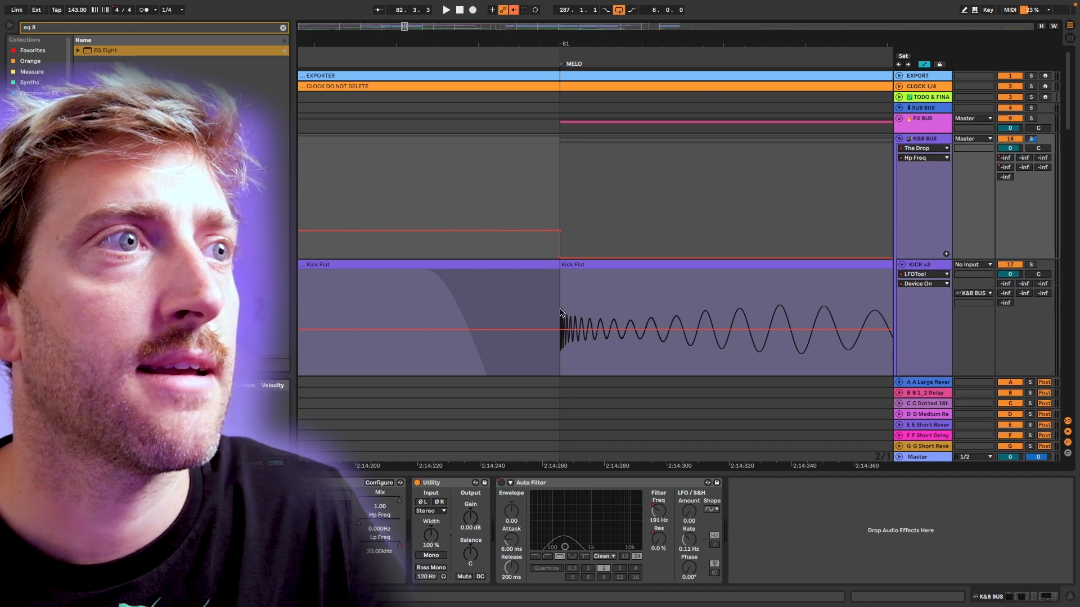
{"action": "scroll", "coordinate": [560, 313], "scroll_direction": "up", "scroll_amount": 8}
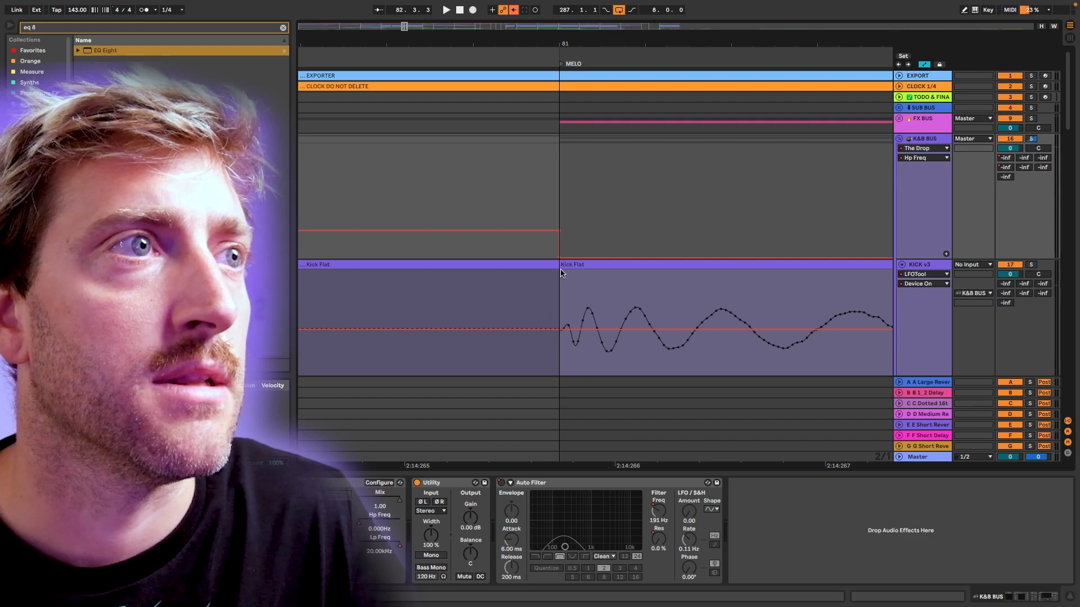
{"action": "scroll", "coordinate": [560, 272], "scroll_direction": "down", "scroll_amount": 10}
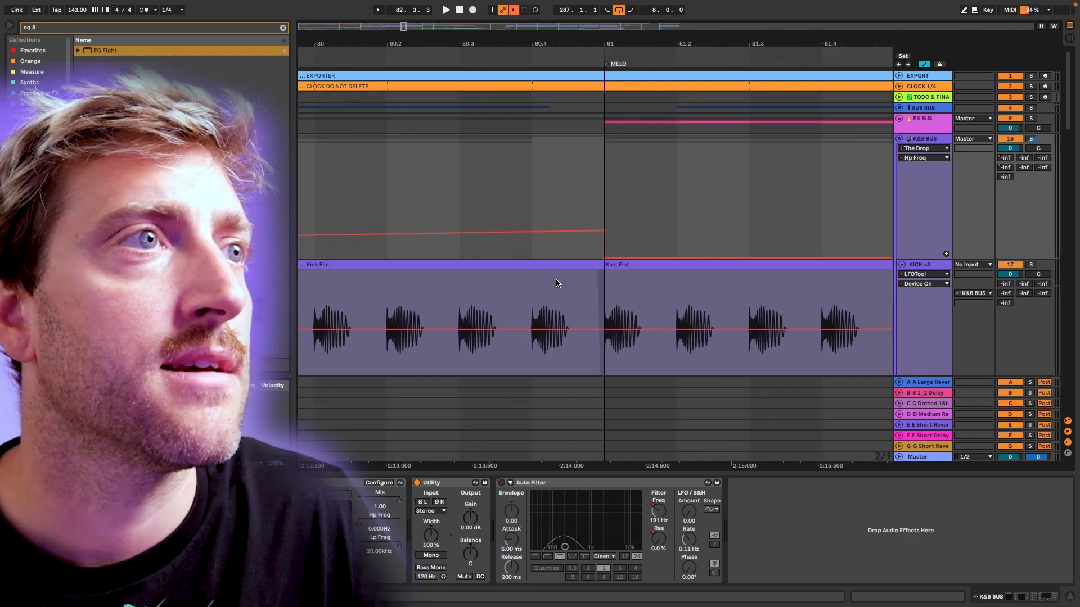
{"action": "key", "text": "super+z"}
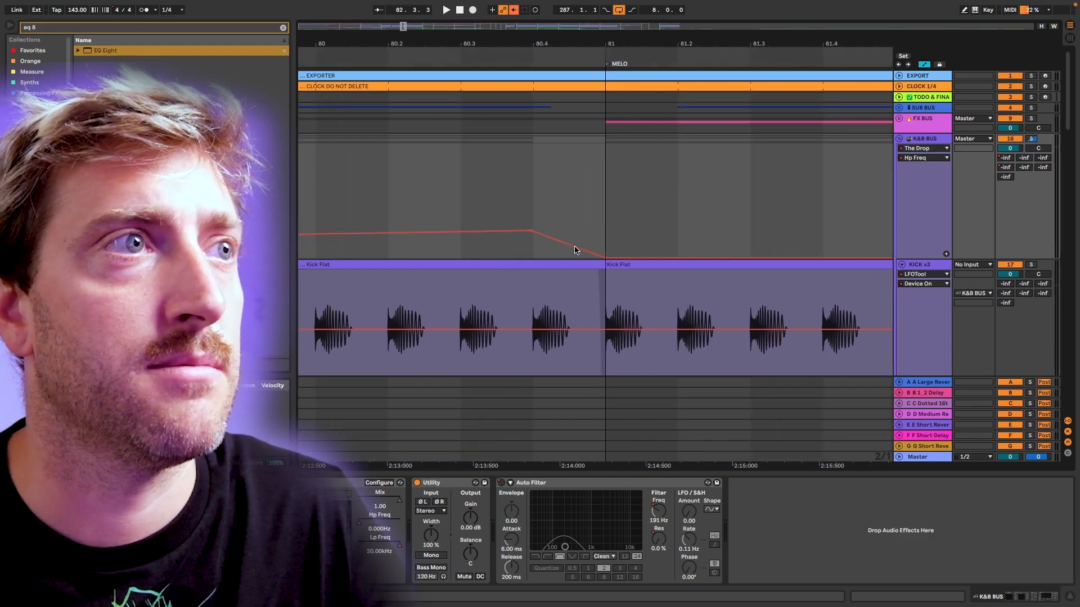
Shorten the Kick Flat clip before MELO to end at 80.4 on a 1/4 grid, and move the Hp Freq drop's lower breakpoint ahead of bar 81.
{"action": "scroll", "coordinate": [574, 250], "scroll_direction": "down", "scroll_amount": 5}
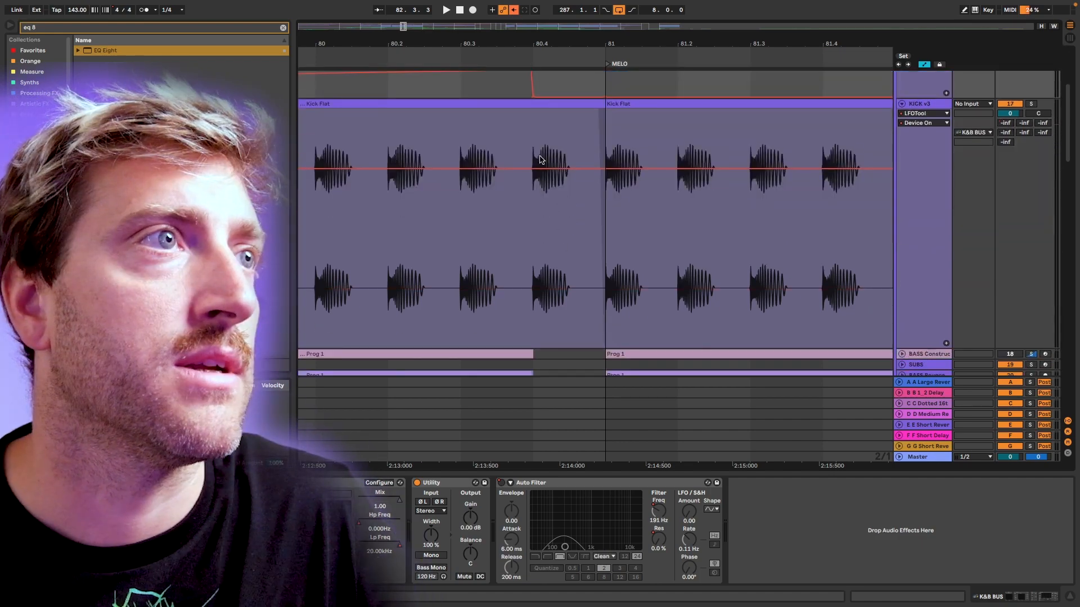
{"action": "scroll", "coordinate": [567, 158], "scroll_direction": "up", "scroll_amount": 4}
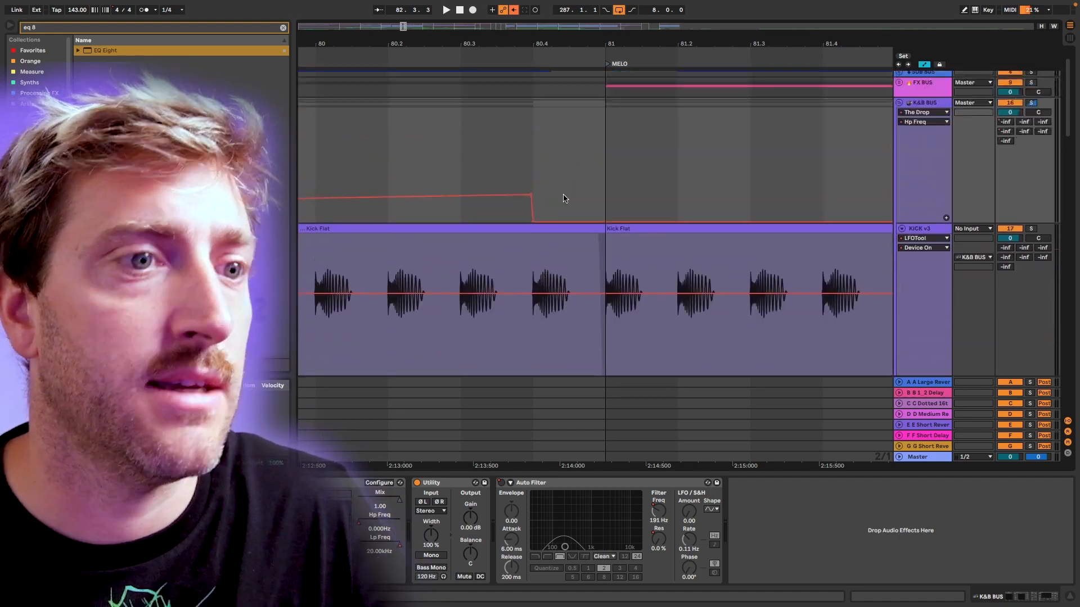
{"action": "right_click", "coordinate": [566, 230]}
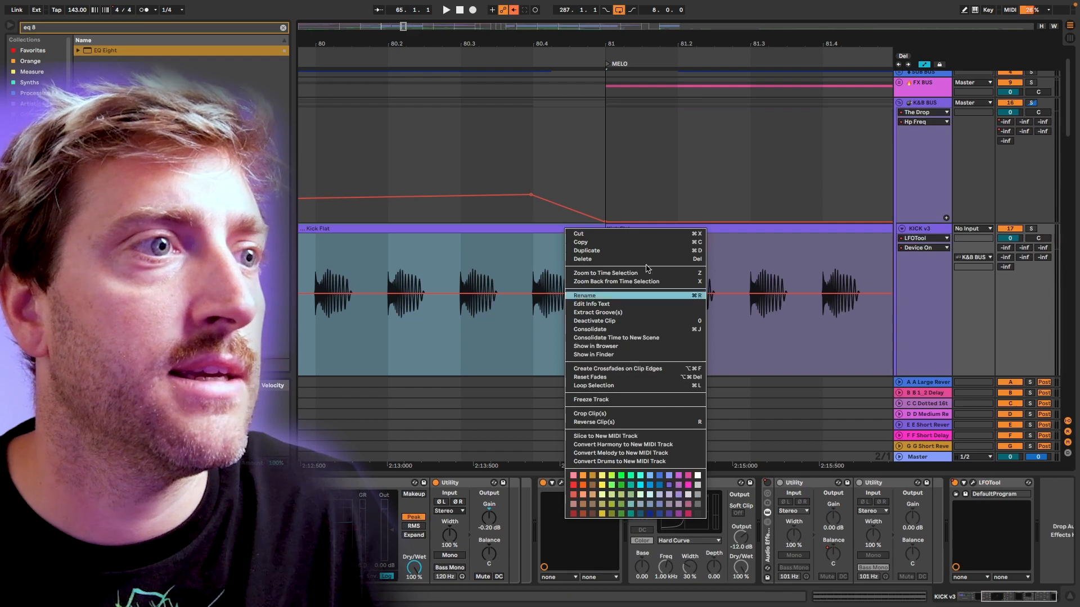
{"action": "right_click", "coordinate": [640, 197]}
{"action": "left_click", "coordinate": [669, 329]}
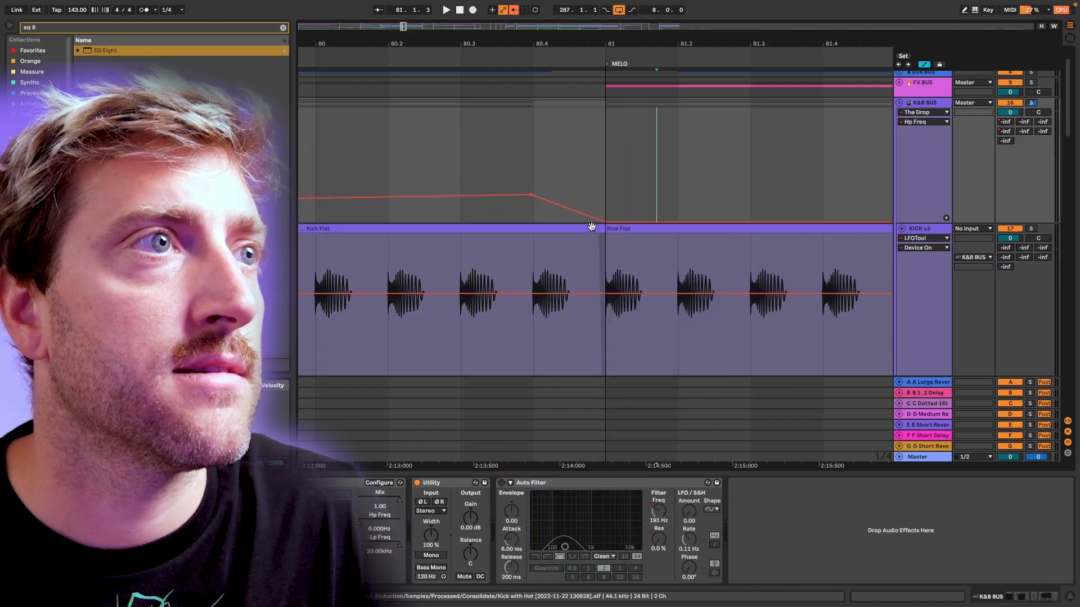
{"action": "left_click_drag", "start_coordinate": [600, 226], "coordinate": [524, 224]}
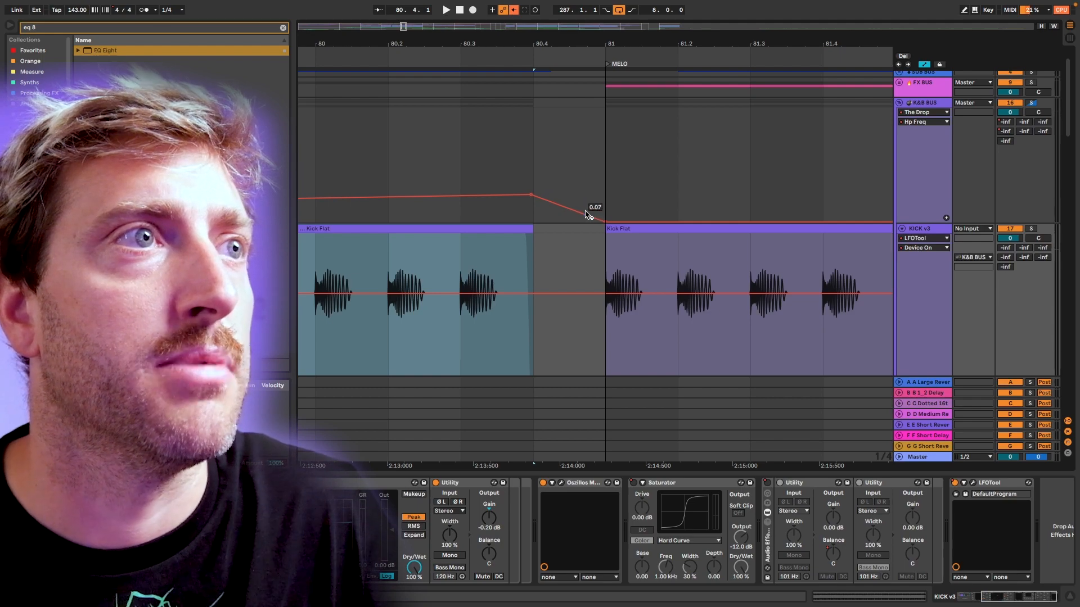
{"action": "left_click_drag", "start_coordinate": [601, 221], "coordinate": [559, 222]}
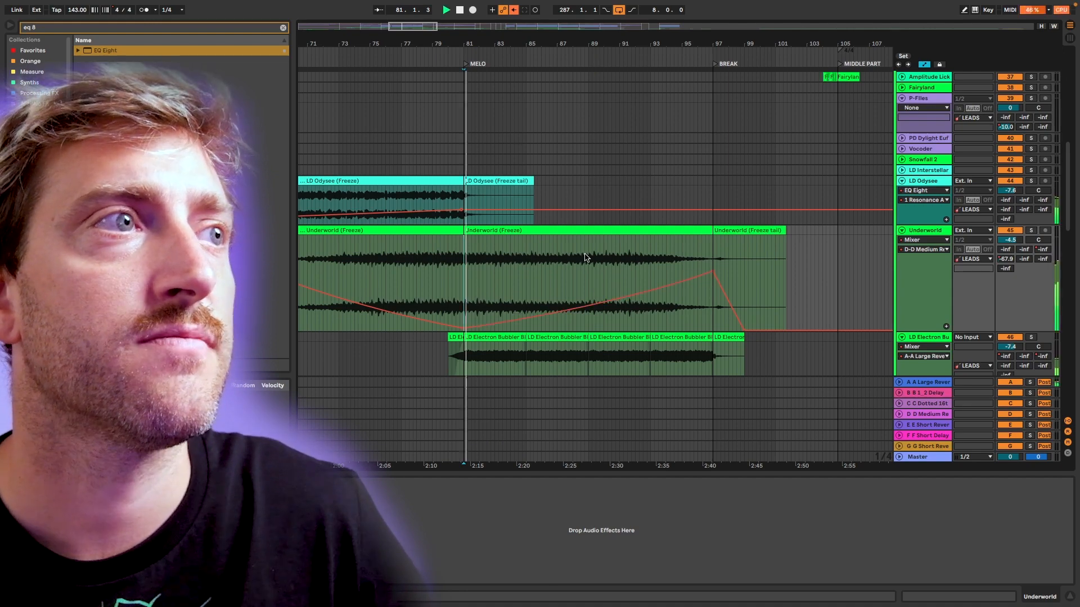
Play the Underworld lead from bar 81, solo the D Medium Reverb return to hear its rising send, and unsolo it.
{"action": "key", "text": "space"}
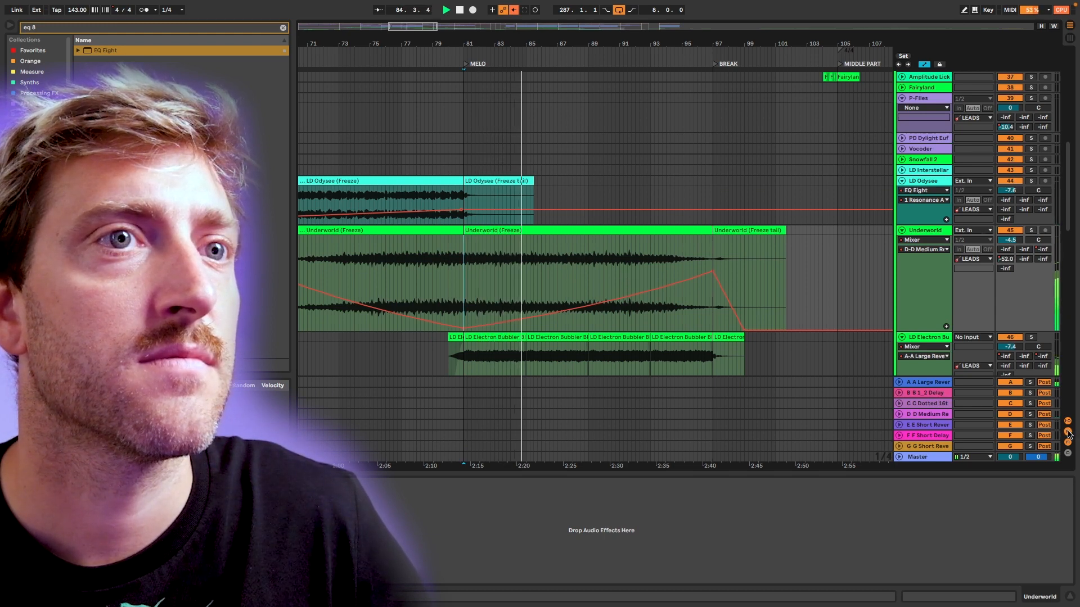
{"action": "left_click", "coordinate": [899, 414]}
{"action": "left_click", "coordinate": [925, 381]}
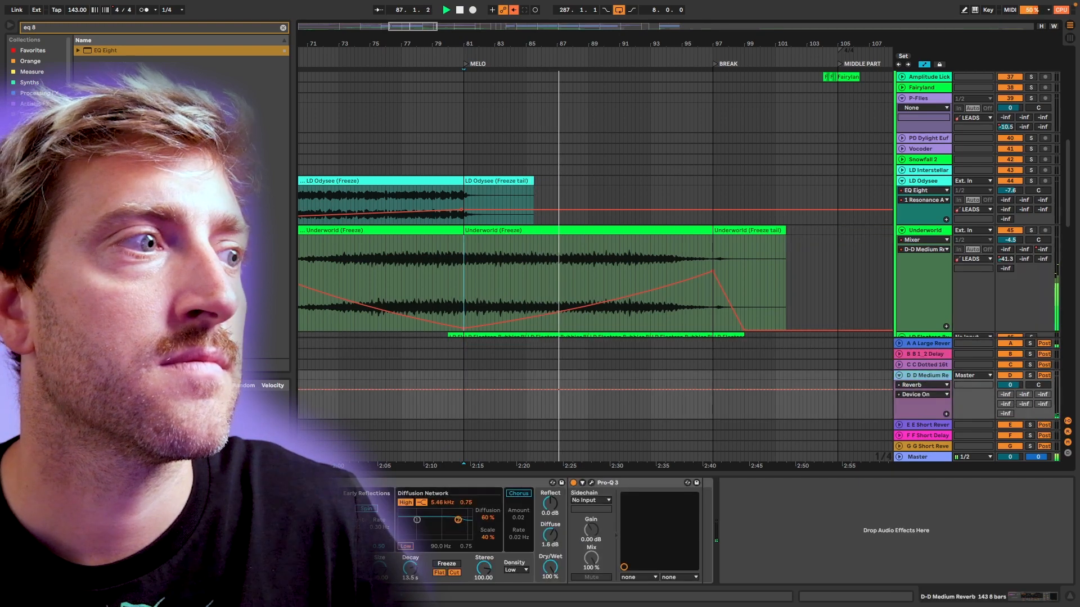
{"action": "left_click", "coordinate": [1031, 375]}
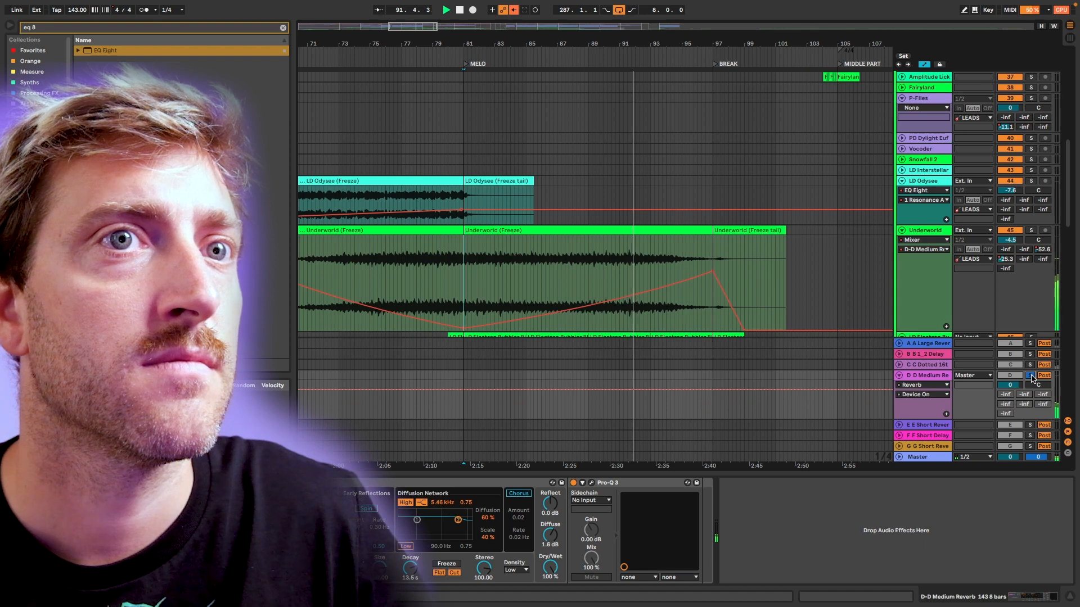
{"action": "left_click", "coordinate": [1030, 376]}
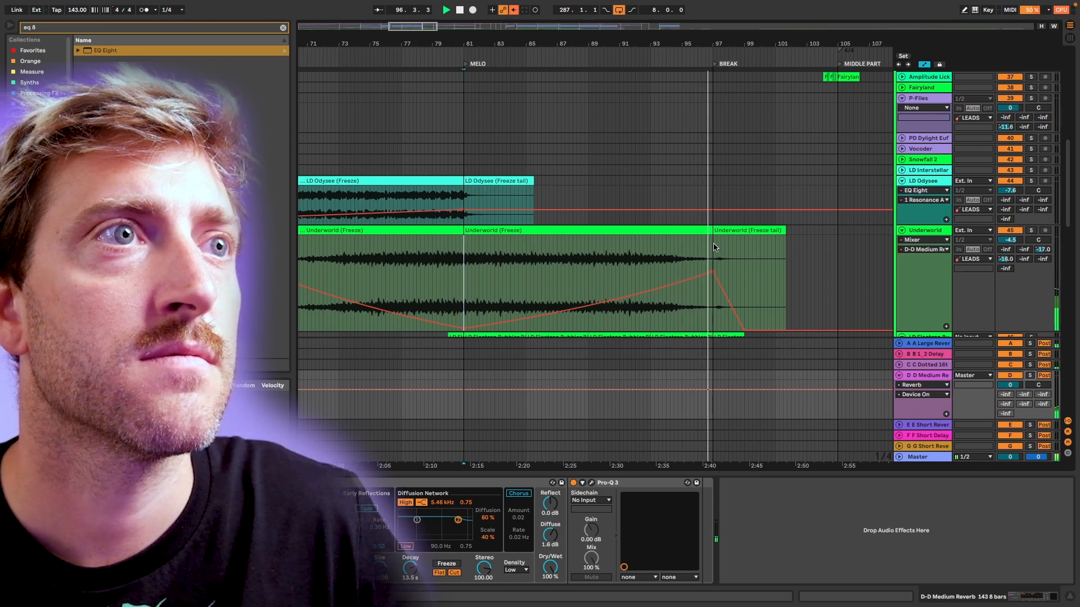
{"action": "scroll", "coordinate": [713, 248], "scroll_direction": "left", "scroll_amount": 1}
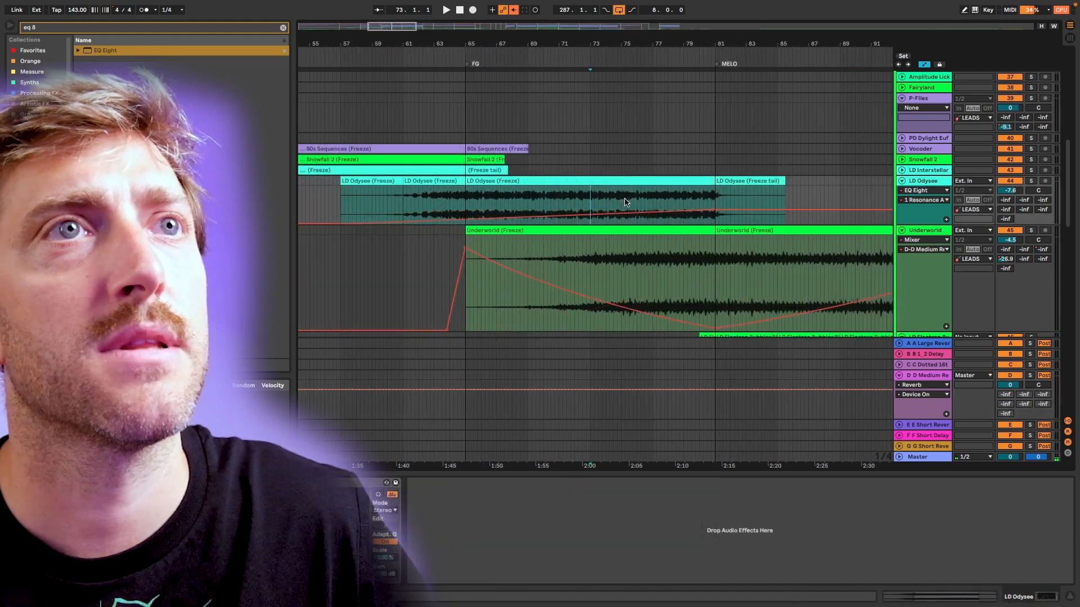
{"action": "scroll", "coordinate": [625, 202], "scroll_direction": "up", "scroll_amount": 5}
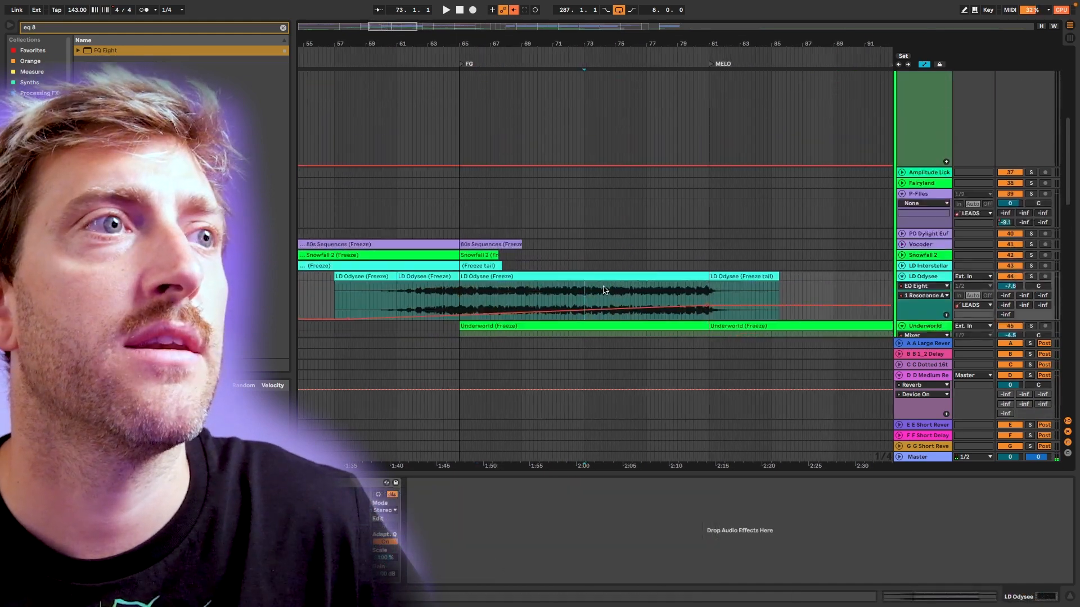
Show the automation of the A Large Reverb send on the LEADS group.
{"action": "scroll", "coordinate": [646, 285], "scroll_direction": "up", "scroll_amount": 10}
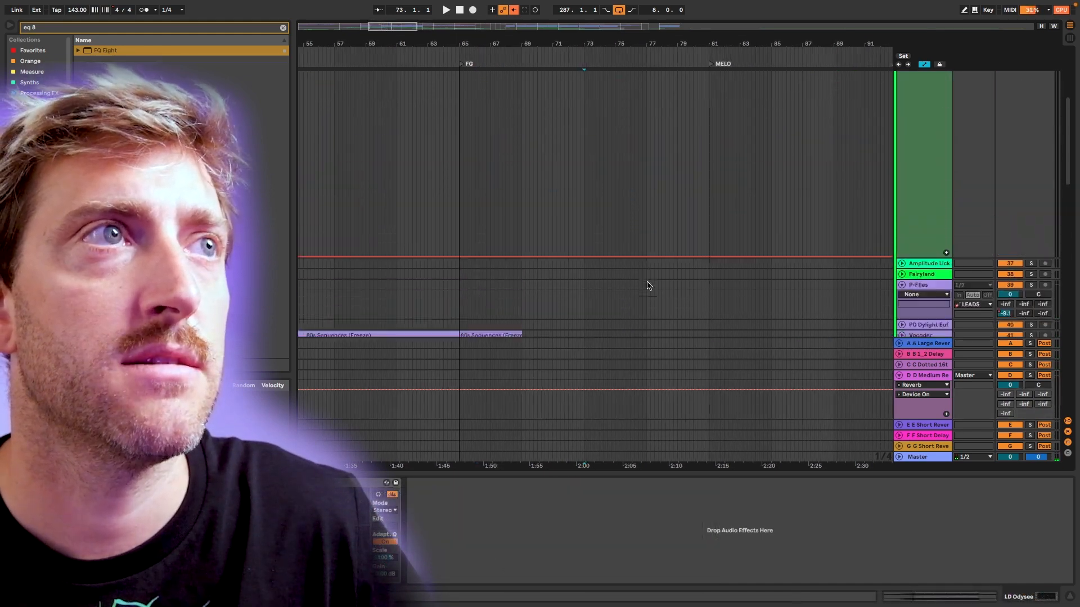
{"action": "right_click", "coordinate": [1007, 175]}
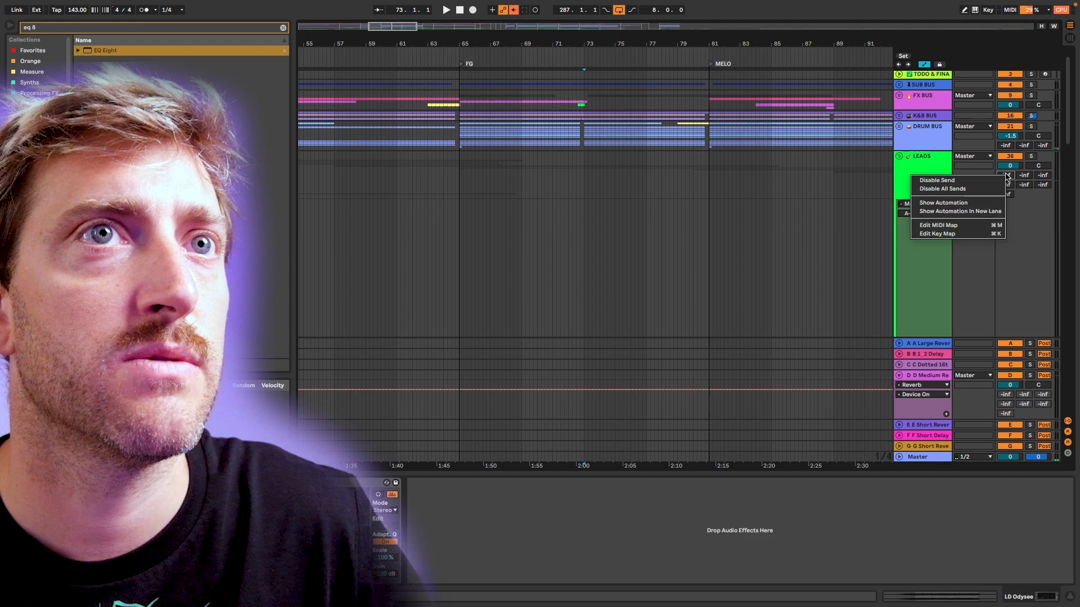
{"action": "left_click", "coordinate": [993, 202]}
{"action": "scroll", "coordinate": [631, 229], "scroll_direction": "down", "scroll_amount": 6}
{"action": "scroll", "coordinate": [631, 229], "scroll_direction": "up", "scroll_amount": 3}
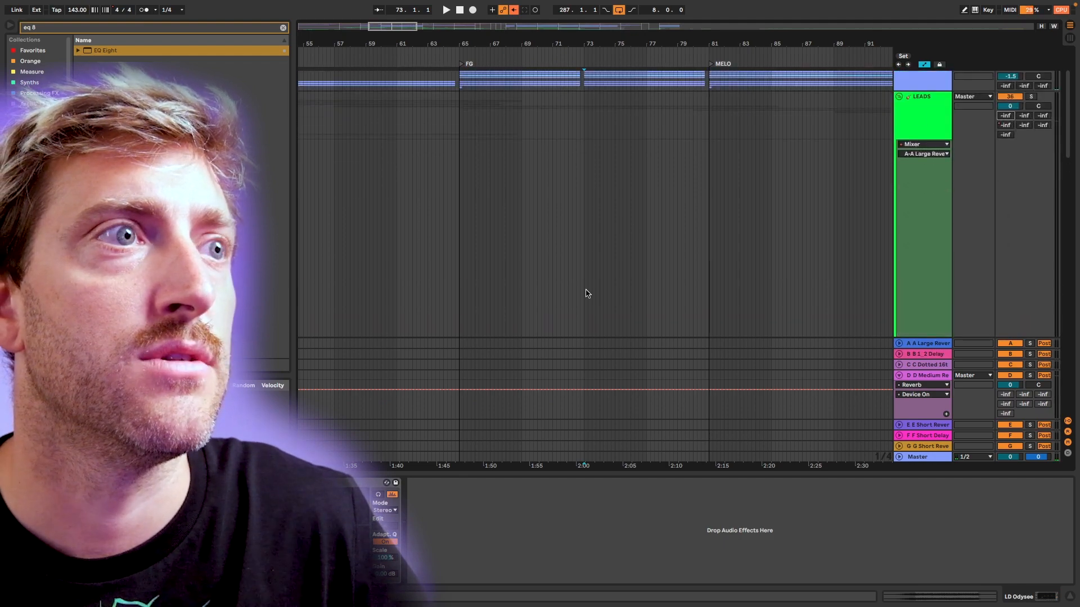
{"action": "scroll", "coordinate": [584, 291], "scroll_direction": "down", "scroll_amount": 3}
Draw a LEADS reverb send ramp from bar 73 up to about -7.7 dB just before MELO, and play it from bar 73.
{"action": "left_click", "coordinate": [616, 220]}
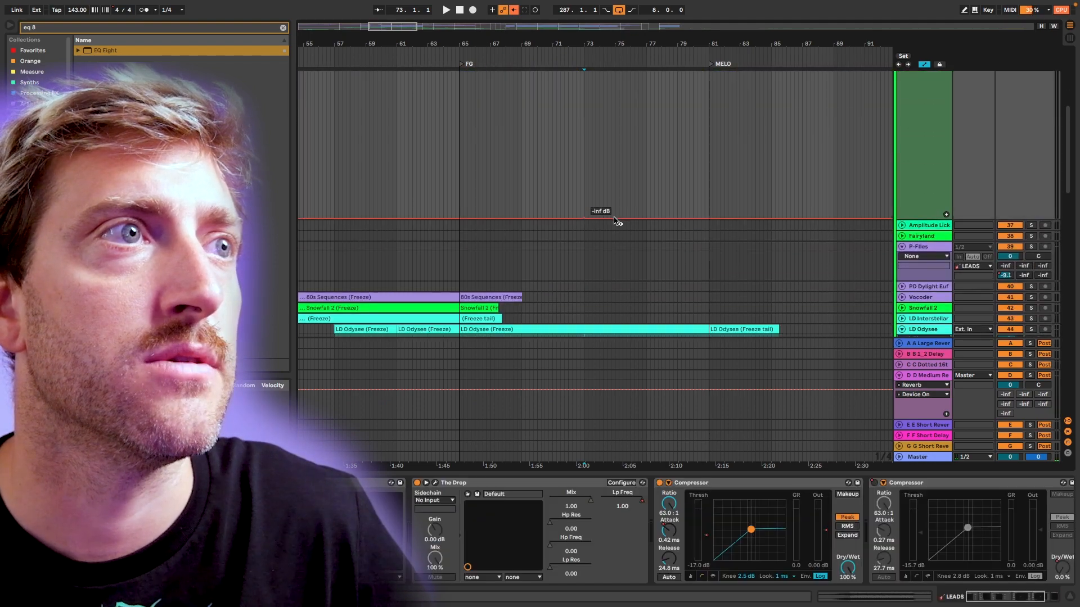
{"action": "mouse_move", "coordinate": [617, 221]}
{"action": "left_mouse_down"}
{"action": "mouse_move", "coordinate": [703, 75]}
{"action": "mouse_move", "coordinate": [709, 269]}
{"action": "left_mouse_up"}
{"action": "left_click", "coordinate": [583, 169]}
{"action": "key", "text": "space"}
{"action": "scroll", "coordinate": [697, 139], "scroll_direction": "up", "scroll_amount": 2}
{"action": "scroll", "coordinate": [703, 152], "scroll_direction": "up", "scroll_amount": 3}
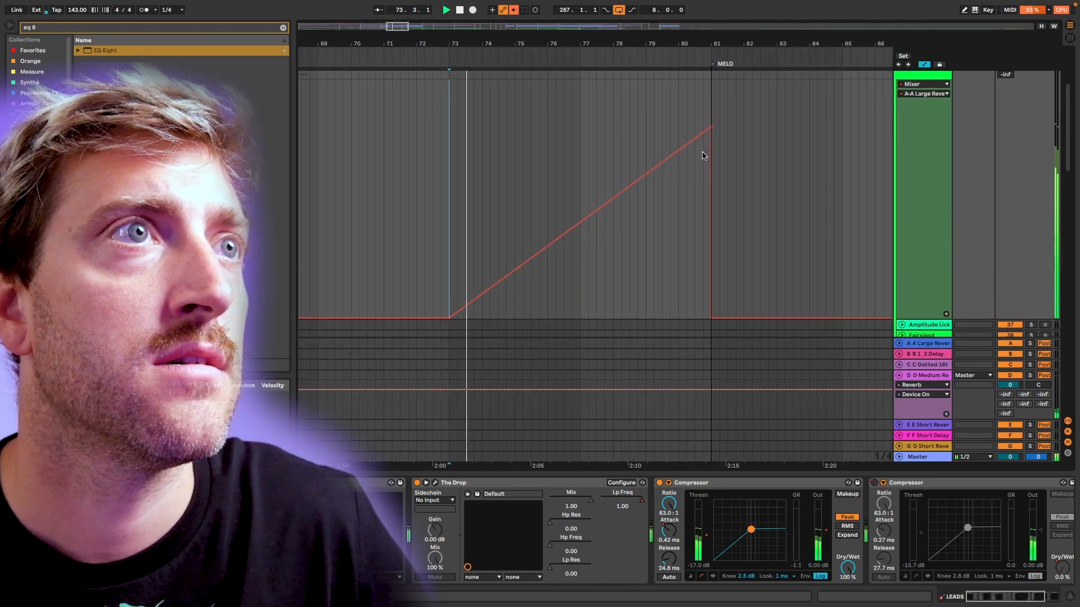
Move the send ramp's peak right up to bar 81 and bend the ramp so it rises faster towards MELO.
{"action": "mouse_move", "coordinate": [710, 127]}
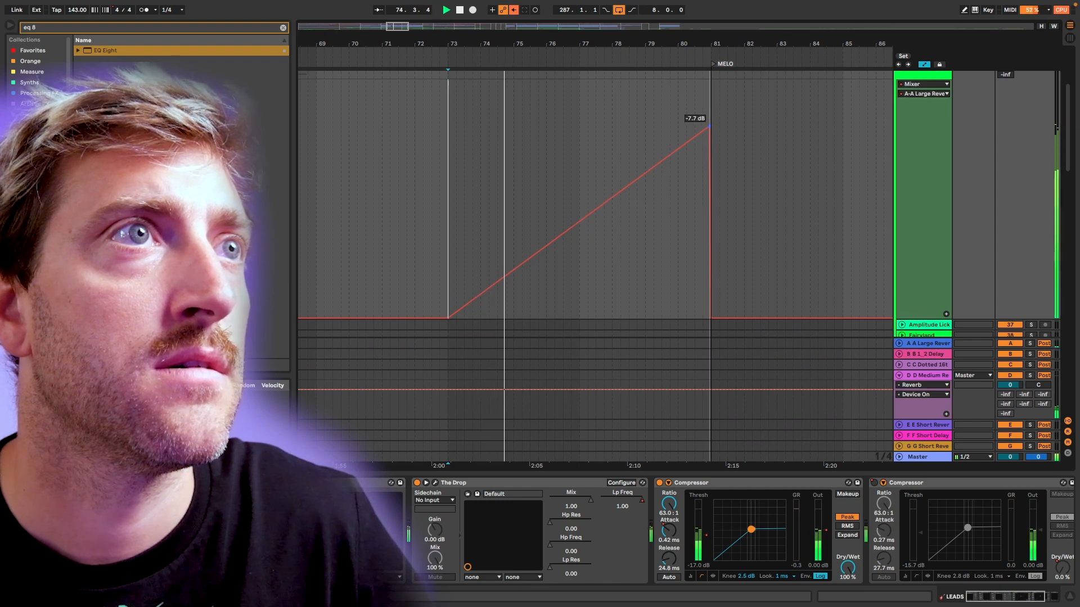
{"action": "scroll", "coordinate": [709, 127], "scroll_direction": "up", "scroll_amount": 3}
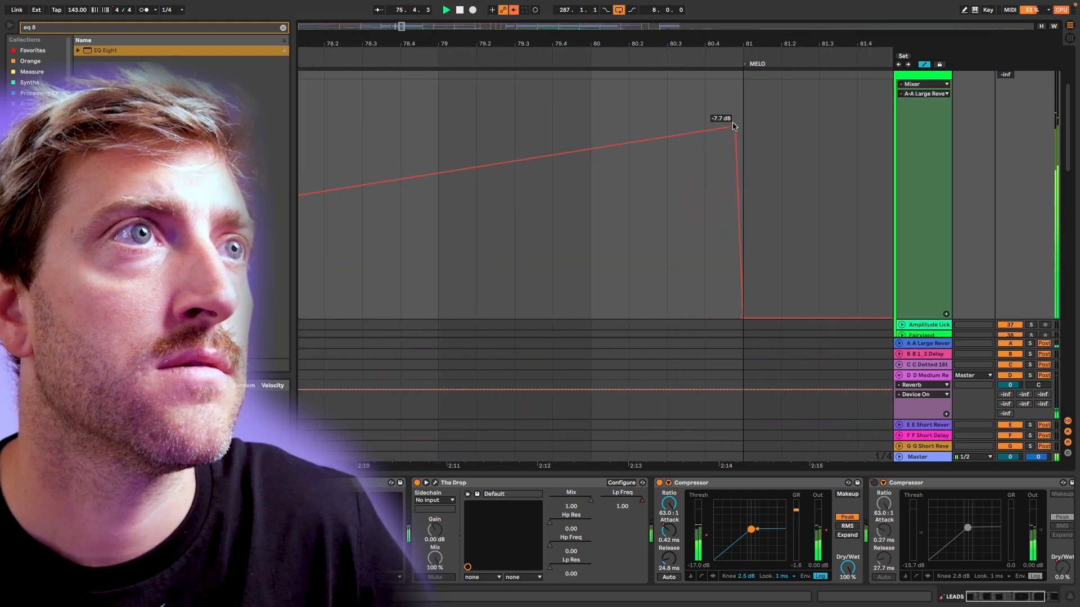
{"action": "left_click_drag", "start_coordinate": [733, 126], "coordinate": [741, 126]}
{"action": "scroll", "coordinate": [618, 180], "scroll_direction": "down", "scroll_amount": 5}
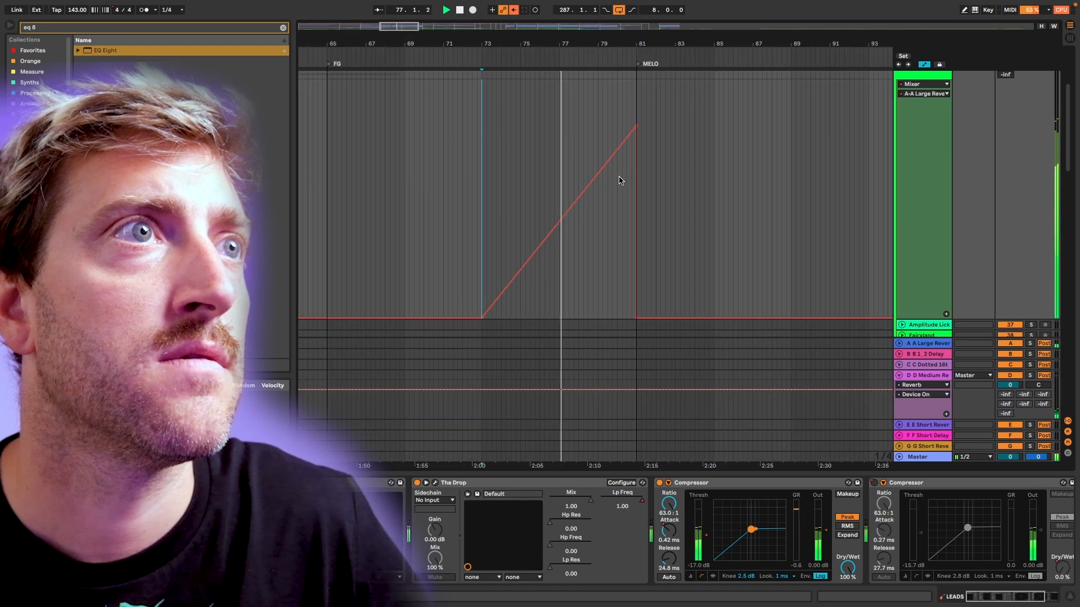
{"action": "mouse_move", "coordinate": [620, 178]}
{"action": "left_mouse_down"}
{"action": "mouse_move", "coordinate": [601, 174]}
{"action": "mouse_move", "coordinate": [628, 167]}
{"action": "left_mouse_up"}
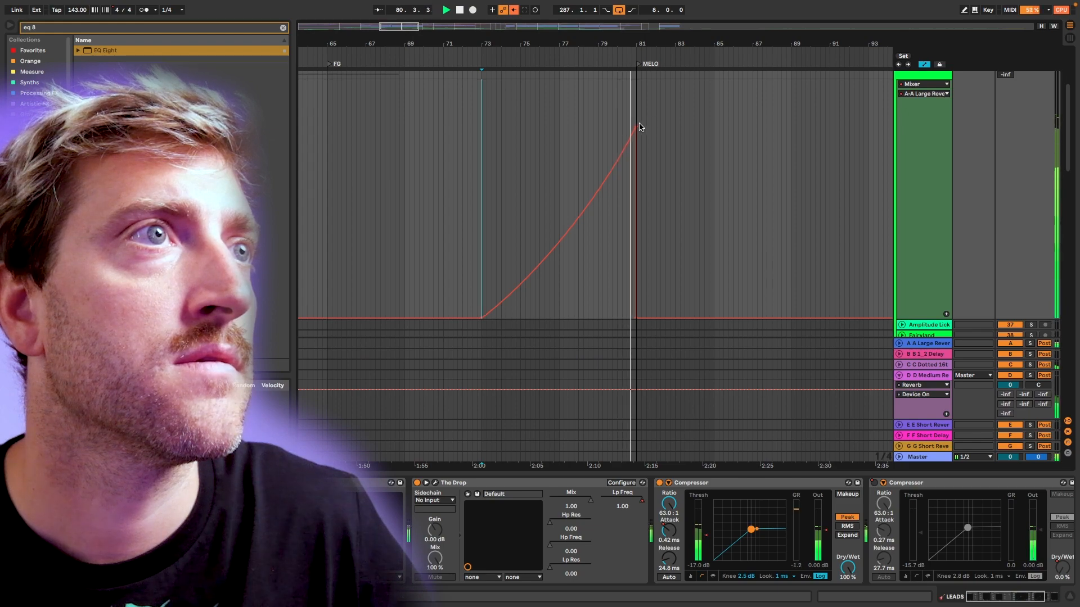
{"action": "mouse_move", "coordinate": [637, 128]}
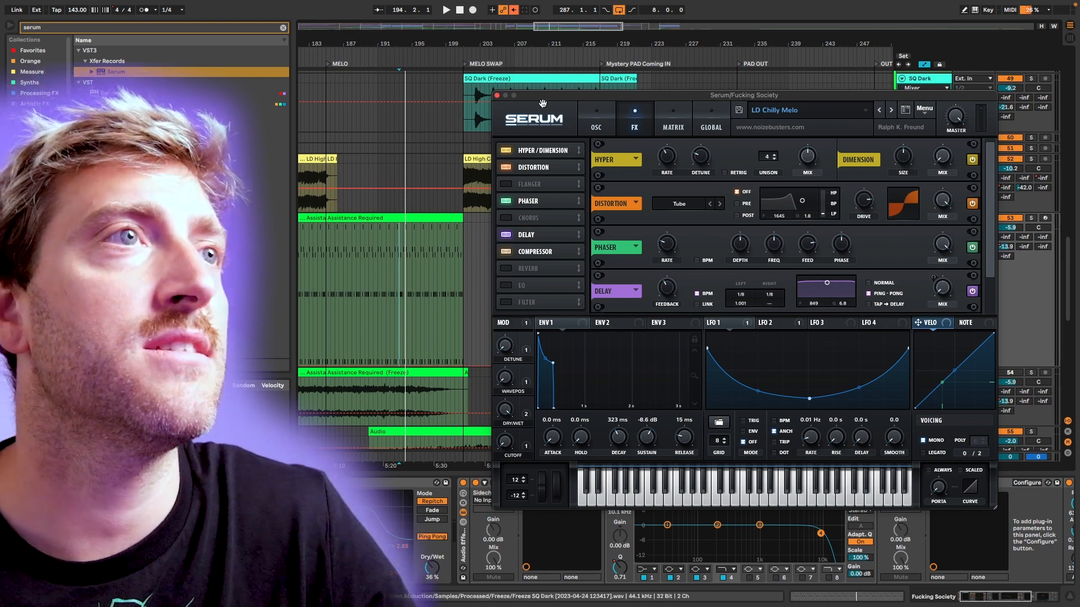
Play the soloed Assistance Required clip from the MELO section and check the master spectrum in SPAN Plus.
{"action": "scroll", "coordinate": [431, 262], "scroll_direction": "left", "scroll_amount": 2}
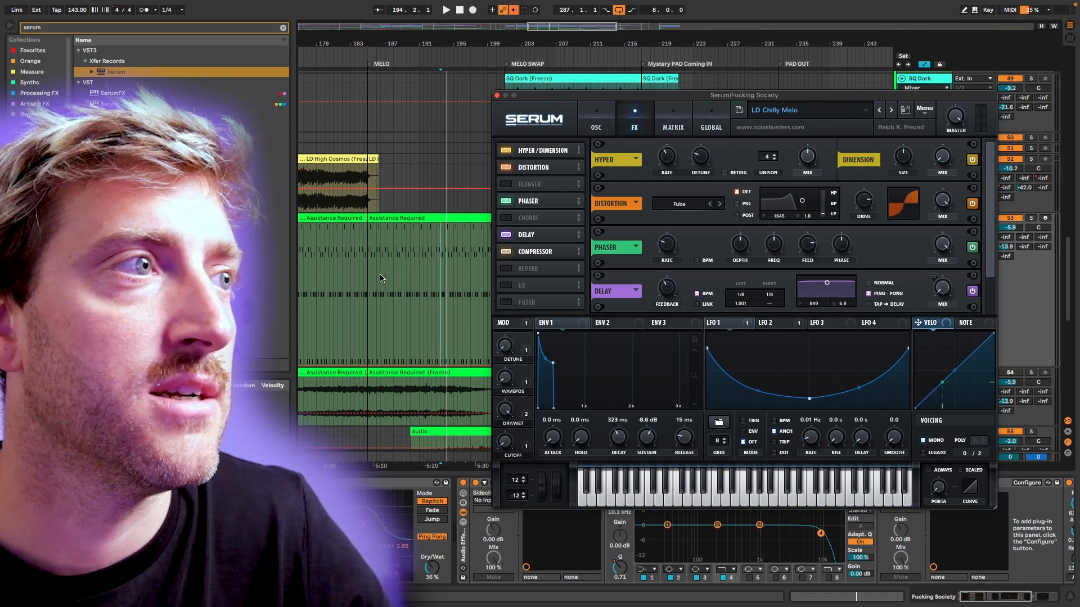
{"action": "left_click", "coordinate": [392, 244]}
{"action": "key", "text": "space"}
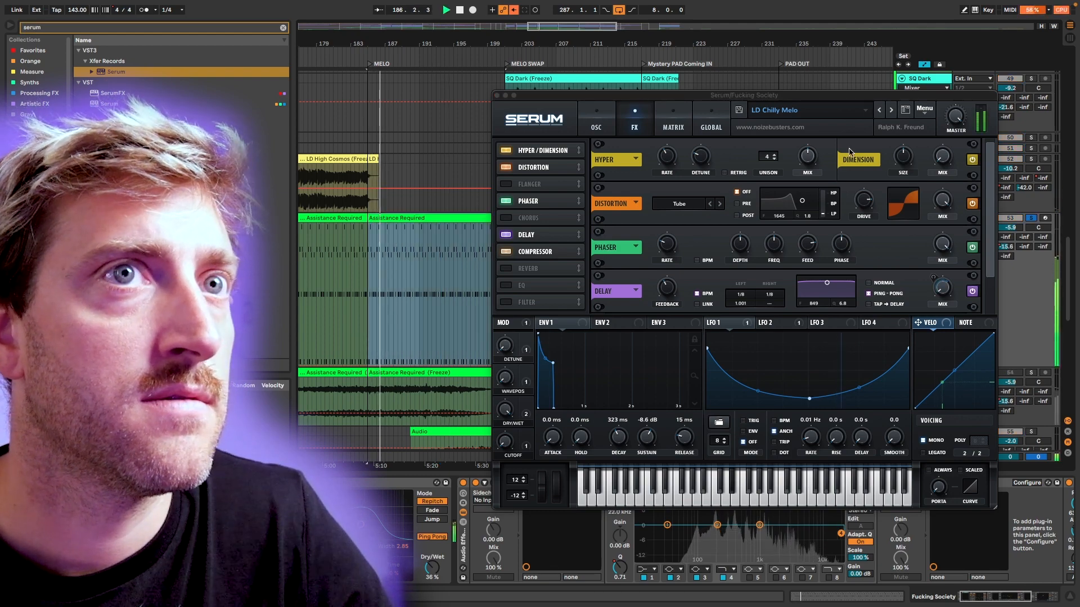
{"action": "key", "text": "s"}
{"action": "scroll", "coordinate": [536, 287], "scroll_direction": "left", "scroll_amount": 1}
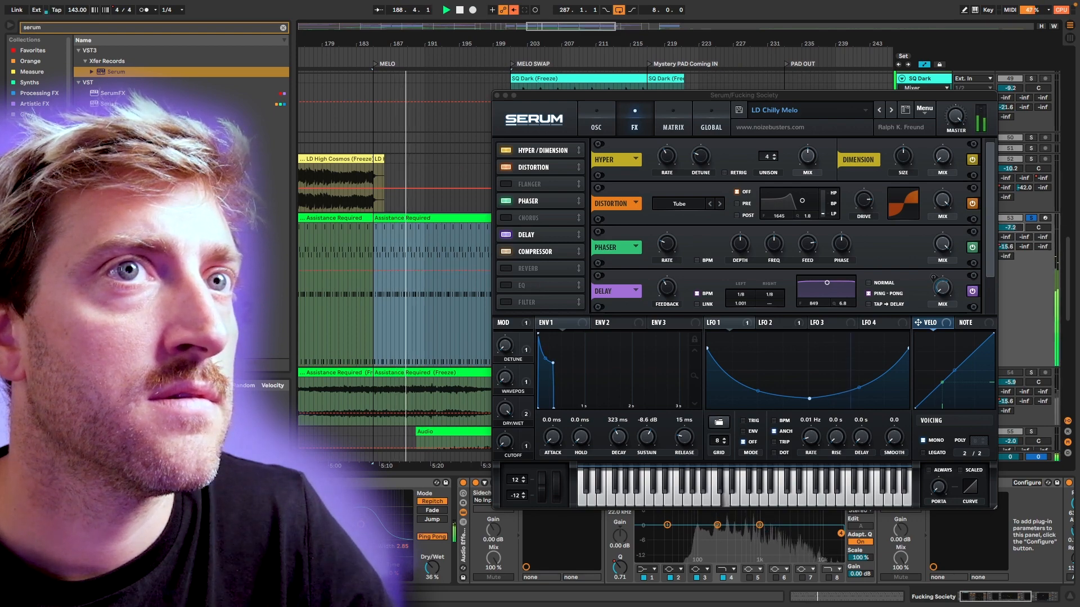
{"action": "left_click", "coordinate": [397, 244]}
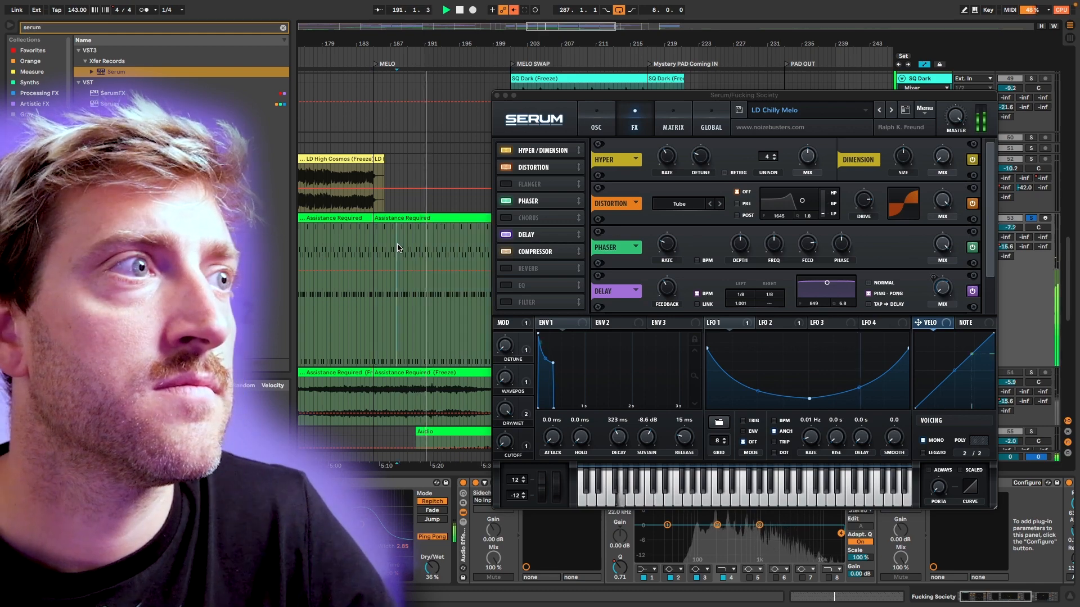
{"action": "key", "text": "super+alt+p"}
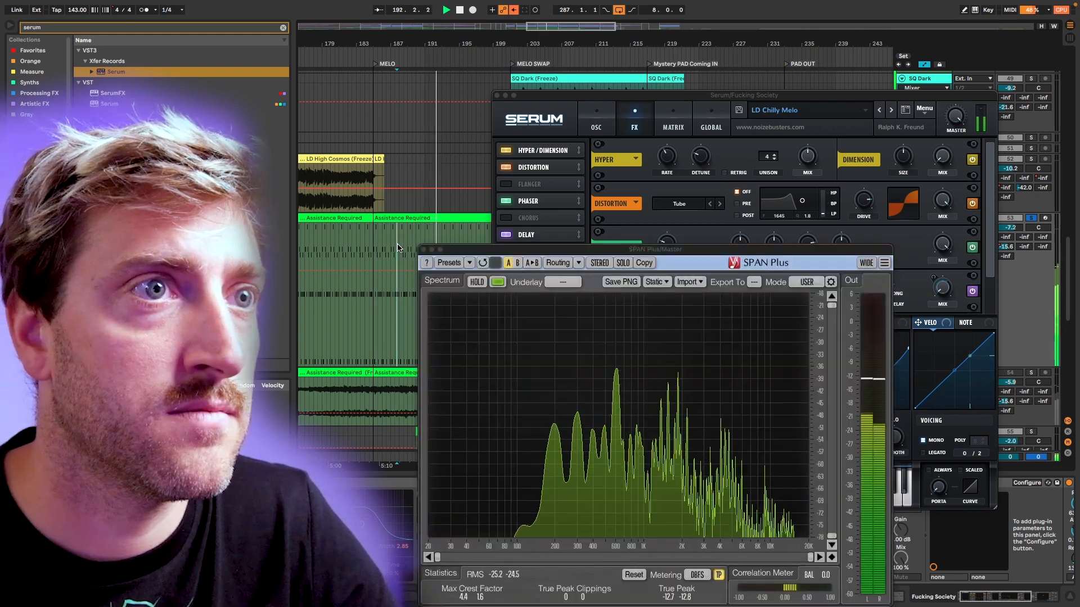
{"action": "key", "text": "super+alt+p"}
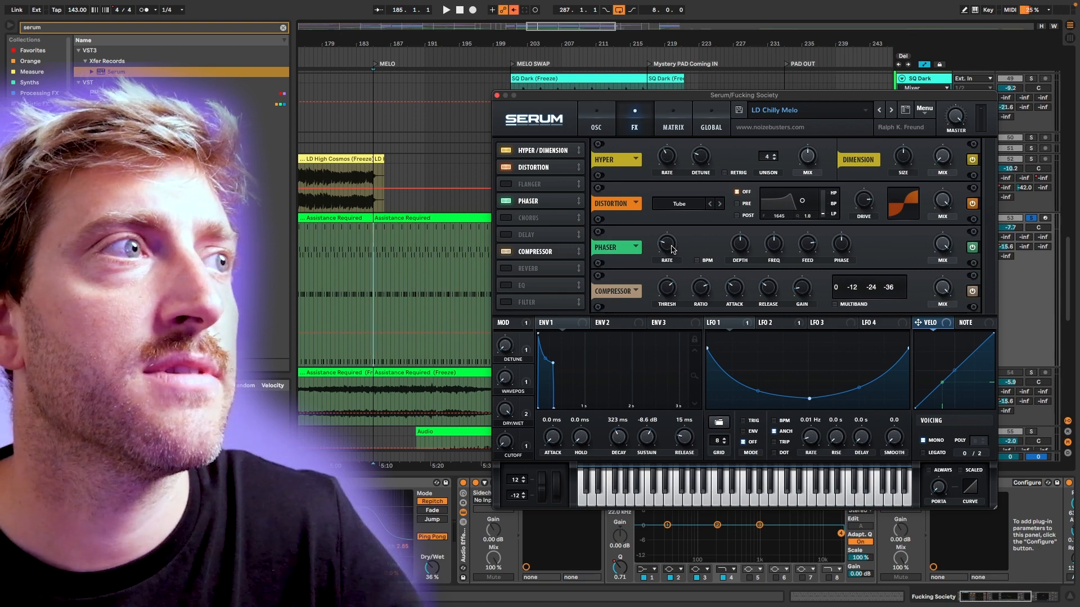
Automate Serum's Phaser rate to climb from MELO through 0.80 Hz to 20 Hz at MELO SWAP.
{"action": "key", "text": "space"}
{"action": "mouse_move", "coordinate": [672, 249]}
{"action": "left_mouse_down"}
{"action": "mouse_move", "coordinate": [693, 173]}
{"action": "mouse_move", "coordinate": [690, 239]}
{"action": "left_mouse_up"}
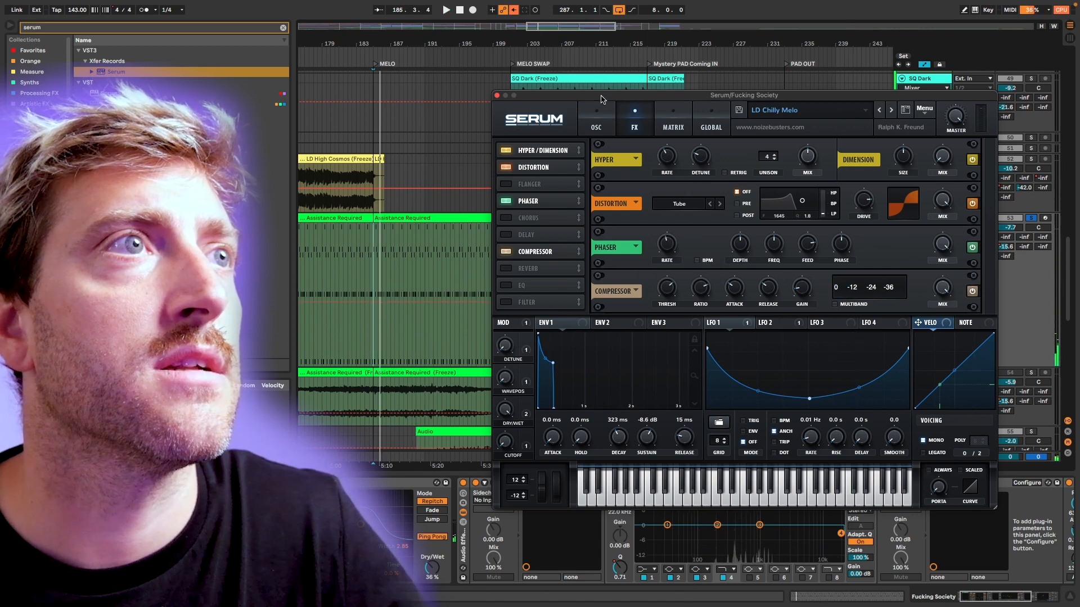
{"action": "left_click_drag", "start_coordinate": [600, 98], "coordinate": [805, 214]}
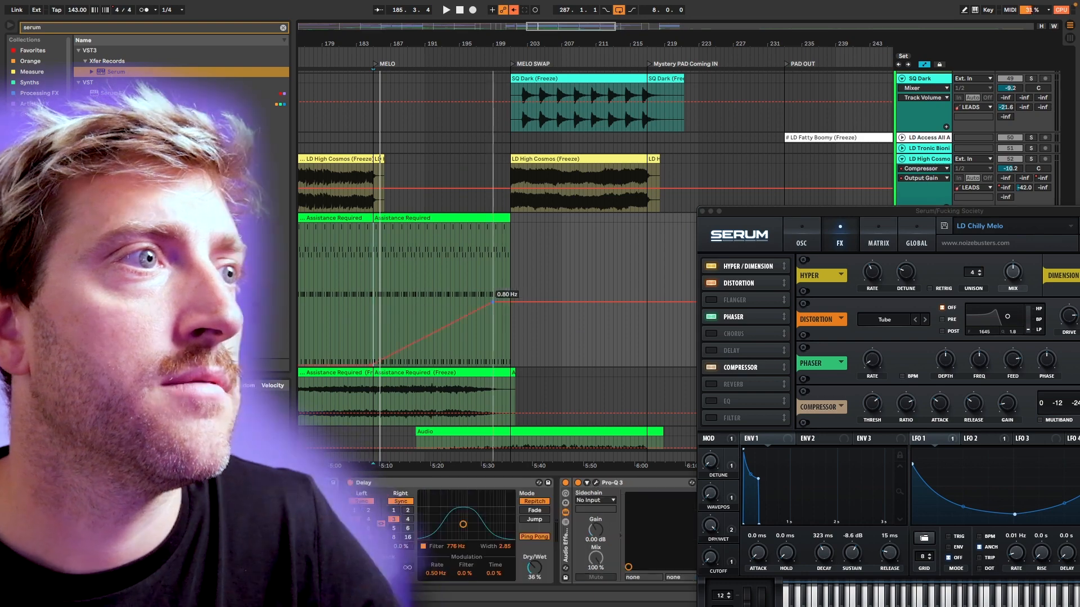
{"action": "left_click_drag", "start_coordinate": [510, 302], "coordinate": [510, 223]}
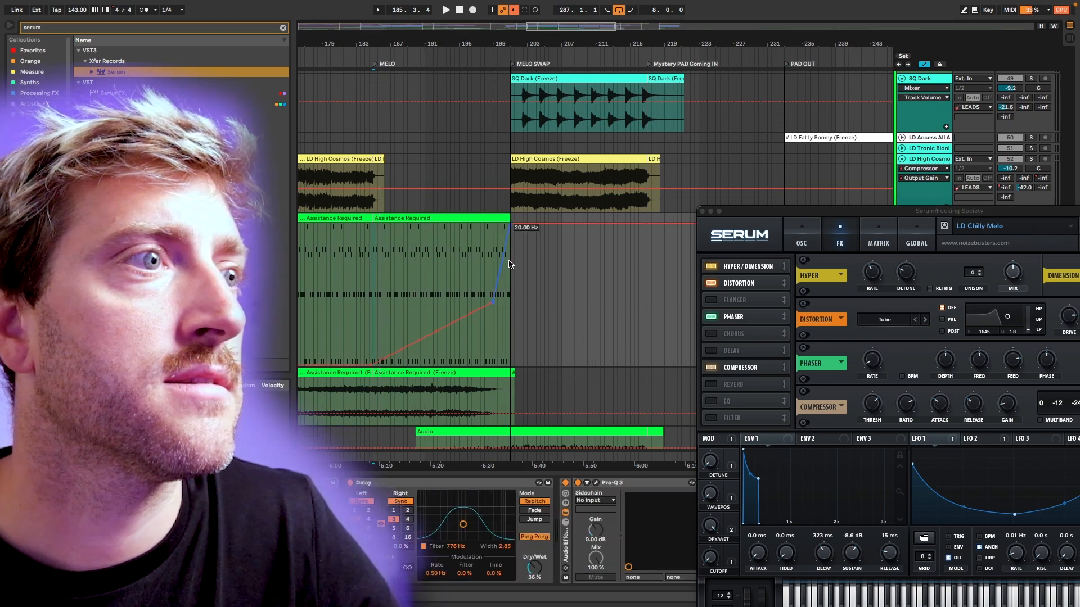
{"action": "left_click_drag", "start_coordinate": [719, 214], "coordinate": [669, 61]}
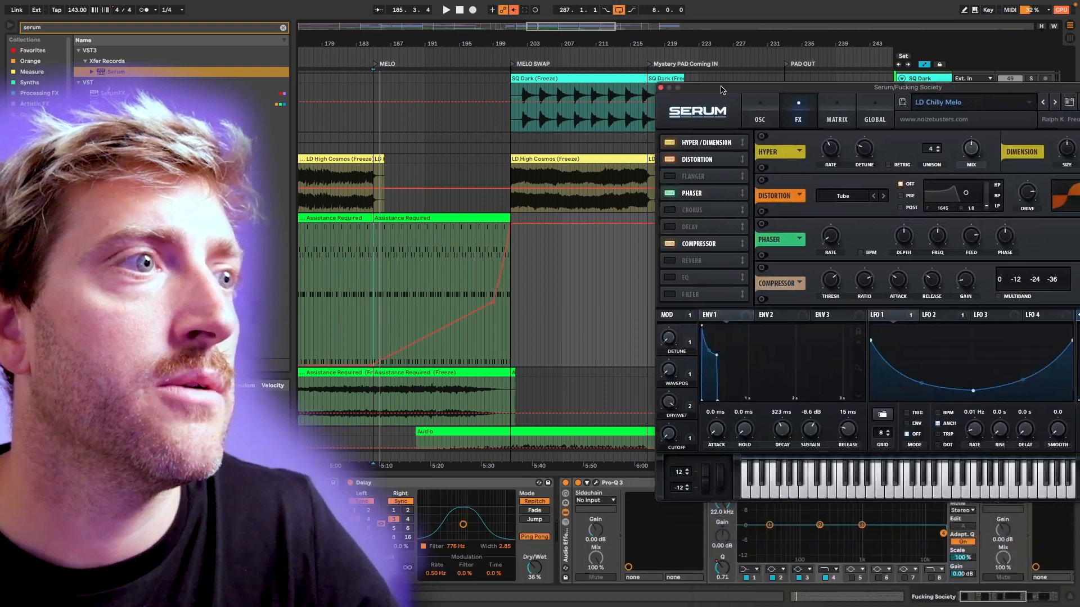
Turn off the EQ Eight and audition Serum's Distortion drive from MELO, sweeping it up to about 85%.
{"action": "left_click", "coordinate": [713, 484]}
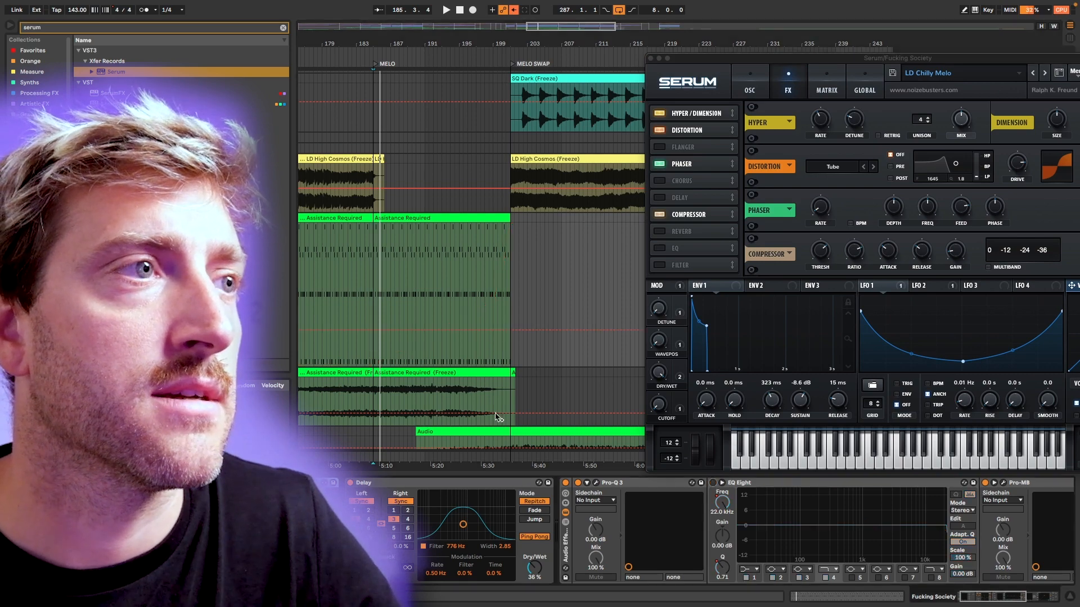
{"action": "scroll", "coordinate": [520, 403], "scroll_direction": "left", "scroll_amount": 3}
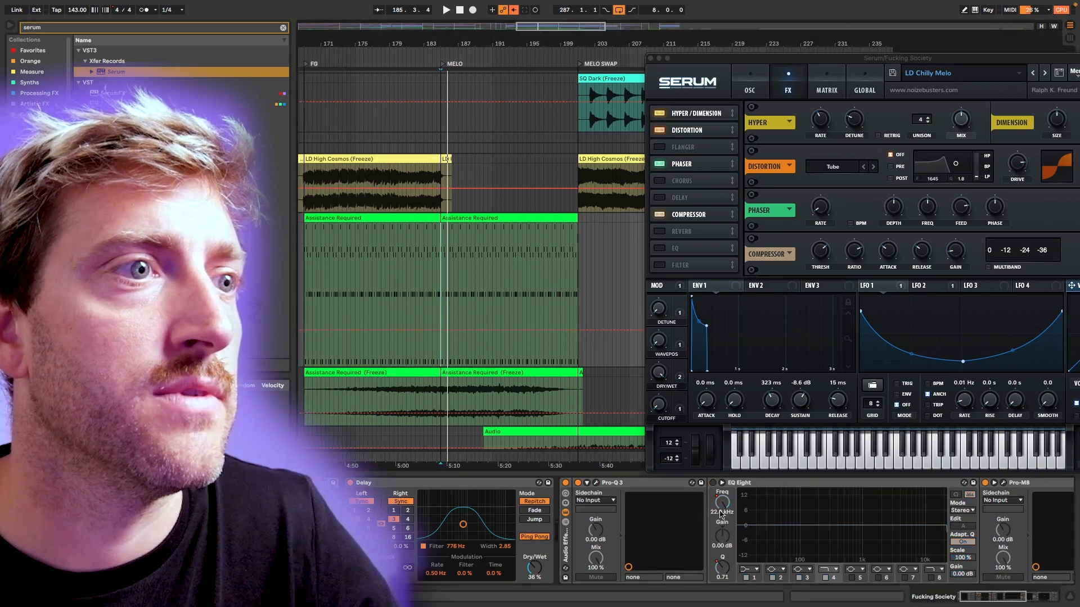
{"action": "scroll", "coordinate": [505, 291], "scroll_direction": "left", "scroll_amount": 1}
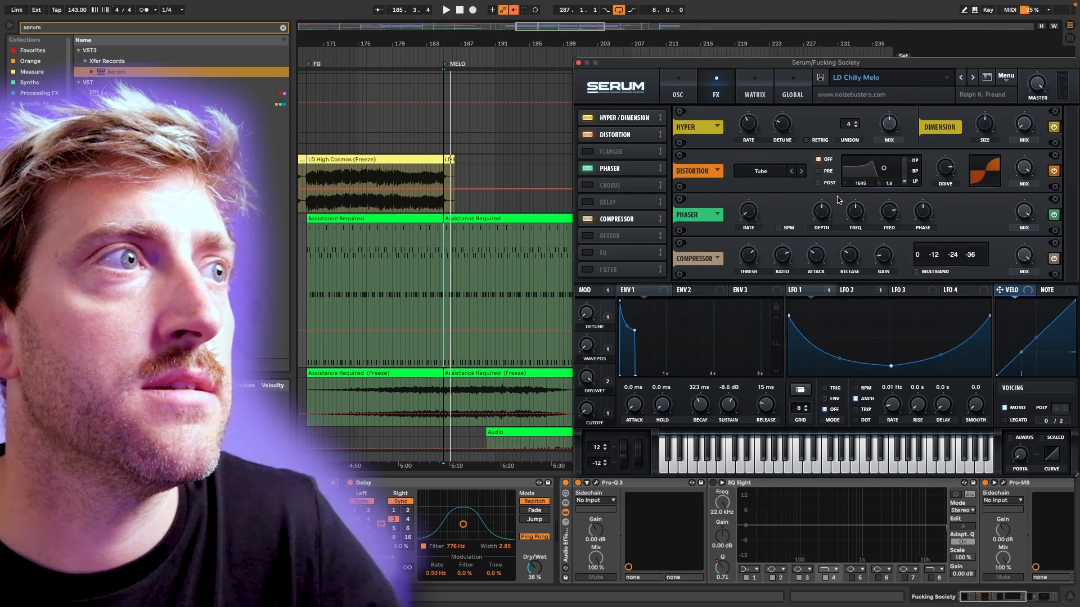
{"action": "key", "text": "space"}
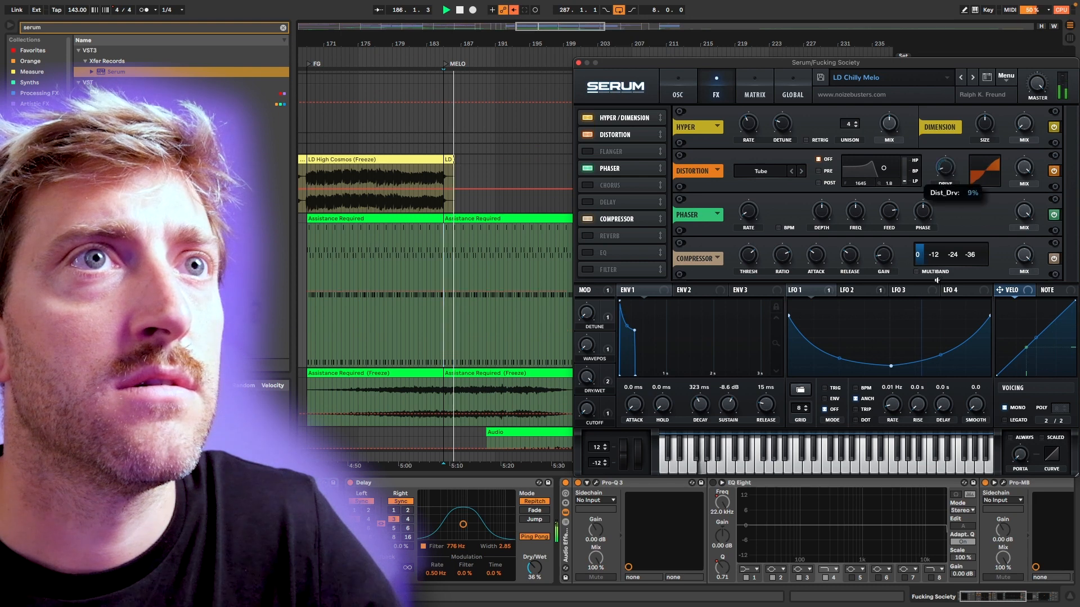
{"action": "left_click_drag", "start_coordinate": [937, 280], "coordinate": [950, 169]}
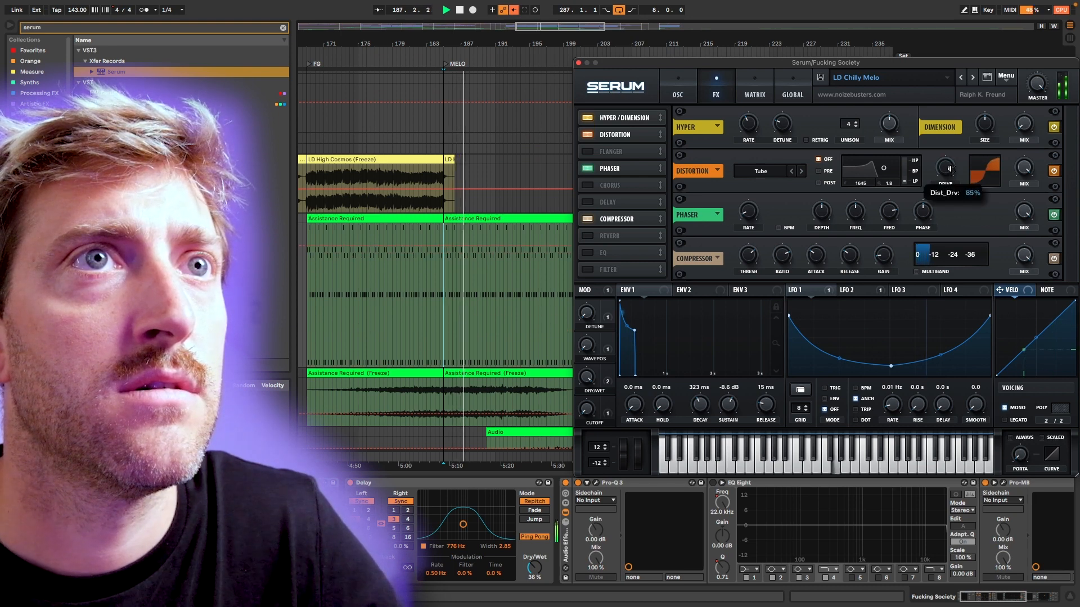
{"action": "key", "text": "space"}
Set Serum's Distortion filter to Pre at about 2904 Hz while auditioning it, and lower the Distortion mix.
{"action": "left_click", "coordinate": [819, 171]}
{"action": "key", "text": "space"}
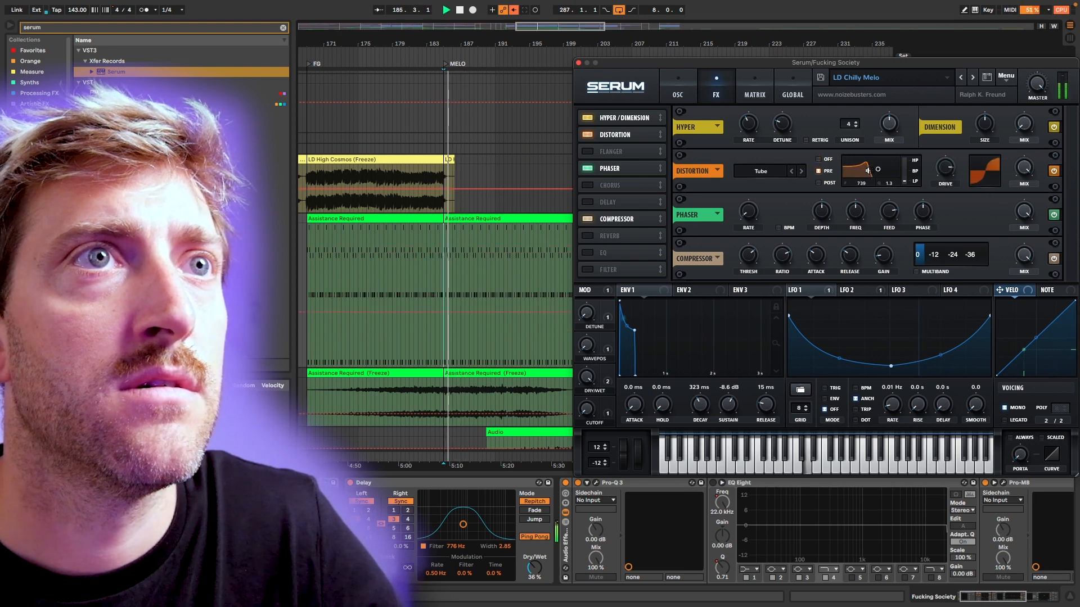
{"action": "mouse_move", "coordinate": [884, 168]}
{"action": "left_mouse_down"}
{"action": "mouse_move", "coordinate": [870, 169]}
{"action": "mouse_move", "coordinate": [888, 166]}
{"action": "left_mouse_up"}
{"action": "key", "text": "space"}
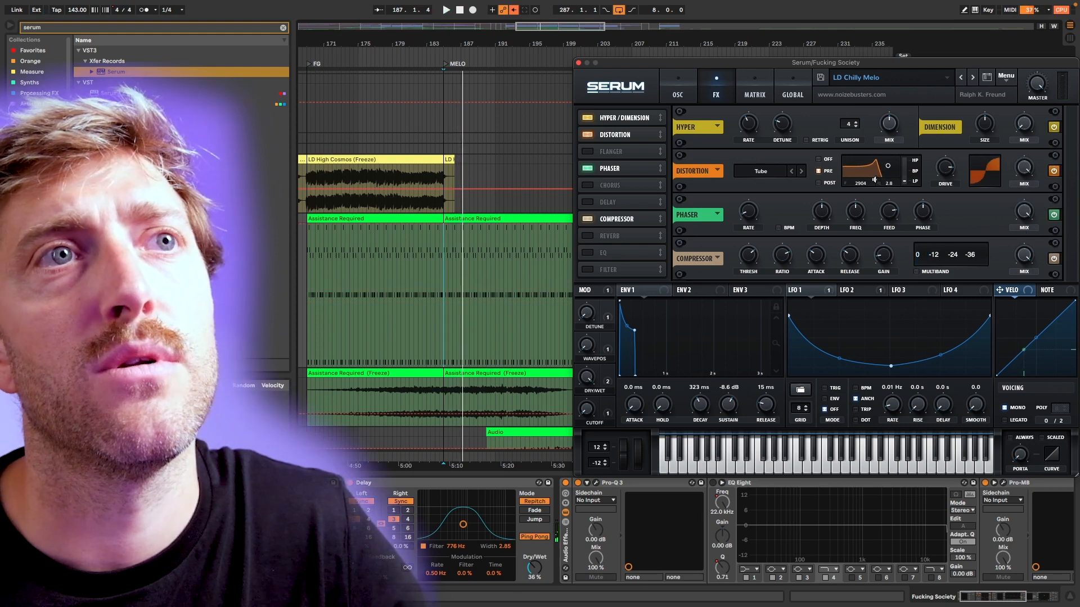
{"action": "left_click_drag", "start_coordinate": [1022, 168], "coordinate": [1014, 234]}
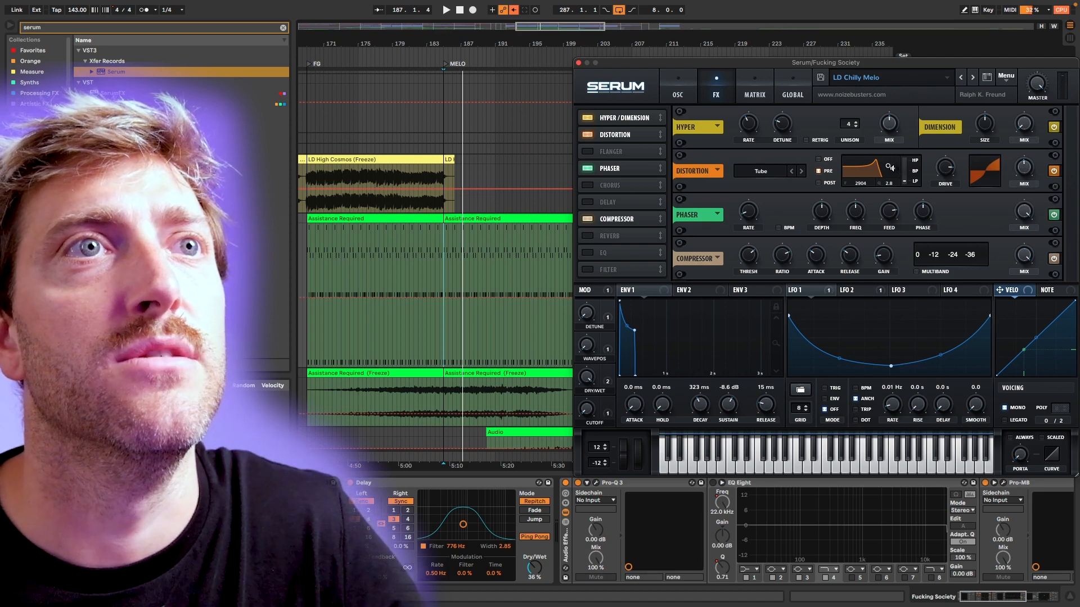
Raise the Distortion filter to about 13290 Hz with a resonance of 4.0 and audition it.
{"action": "left_click_drag", "start_coordinate": [887, 165], "coordinate": [910, 164]}
{"action": "key", "text": "space"}
{"action": "key", "text": "space"}
Automate the Distortion filter frequency as a curve rising from 8 Hz at MELO to its maximum at MELO SWAP.
{"action": "right_click", "coordinate": [864, 185]}
{"action": "left_click", "coordinate": [864, 185]}
{"action": "left_click", "coordinate": [864, 185]}
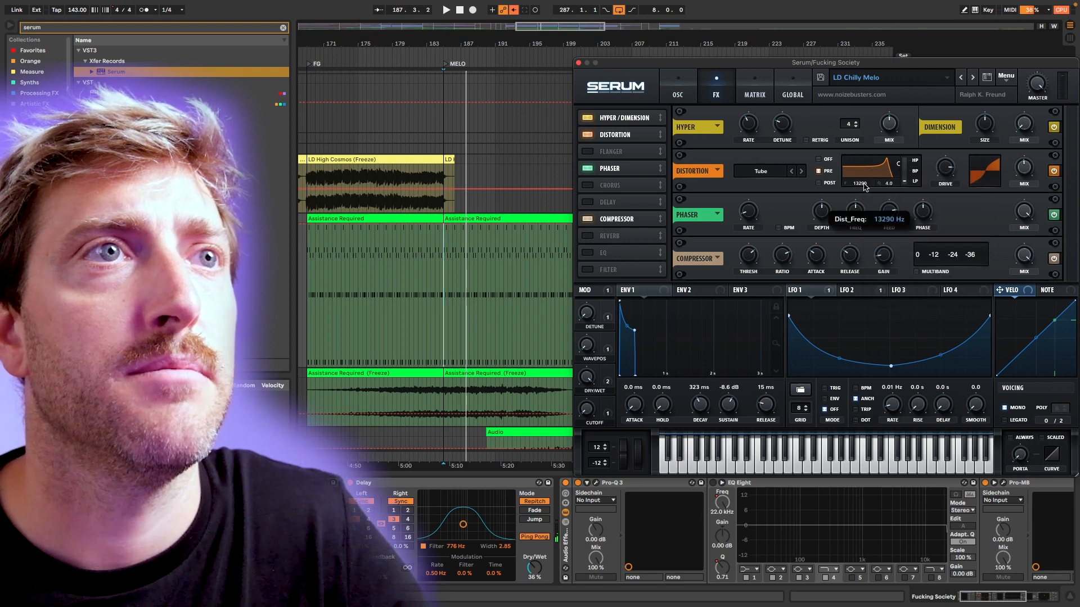
{"action": "left_click_drag", "start_coordinate": [658, 63], "coordinate": [755, 89]}
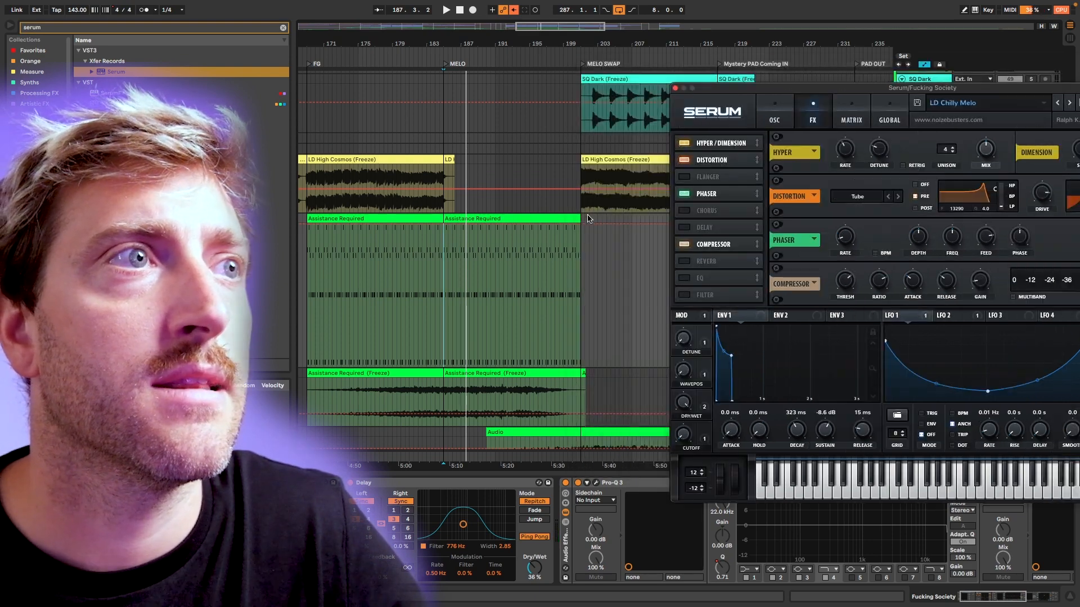
{"action": "left_click_drag", "start_coordinate": [583, 225], "coordinate": [445, 362]}
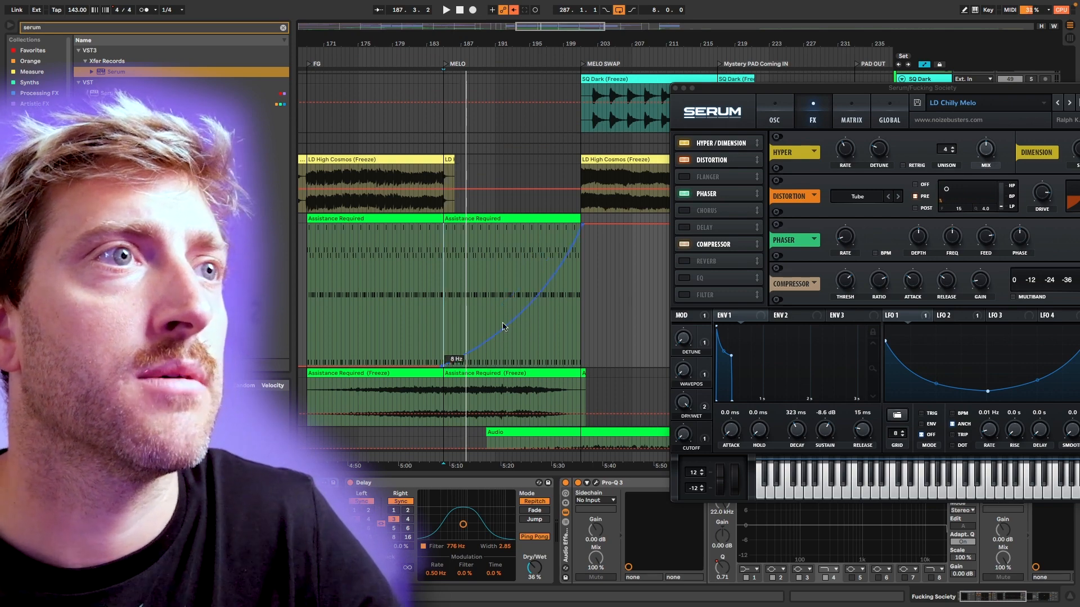
Set Serum's Env 1 decay to 340 ms and automate it to rise from MELO to 32.0 s at MELO SWAP.
{"action": "left_click_drag", "start_coordinate": [752, 90], "coordinate": [653, 86]}
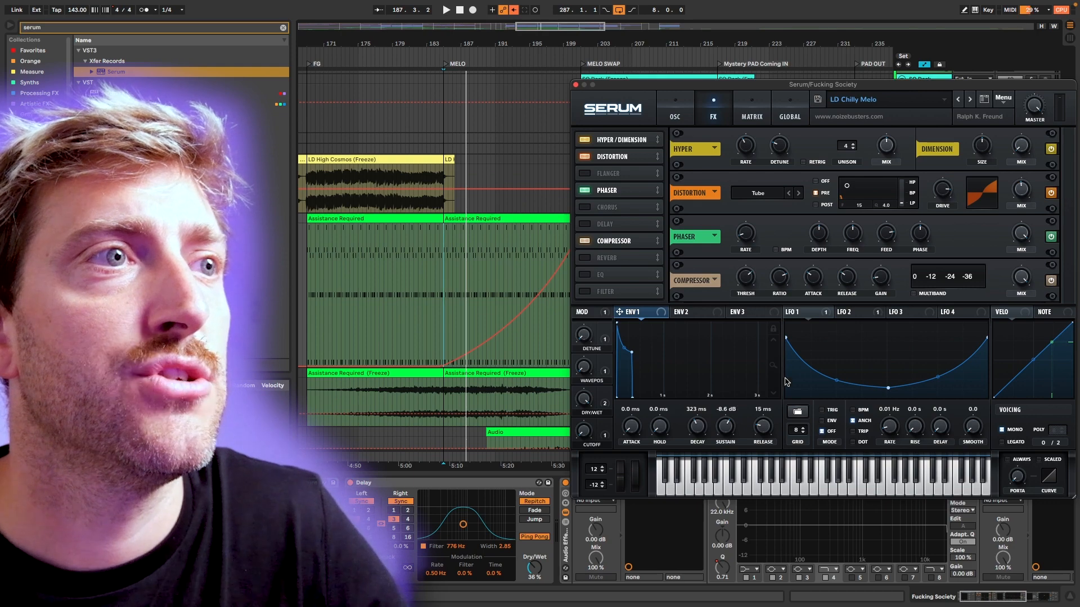
{"action": "scroll", "coordinate": [695, 426], "scroll_direction": "up", "scroll_amount": 2}
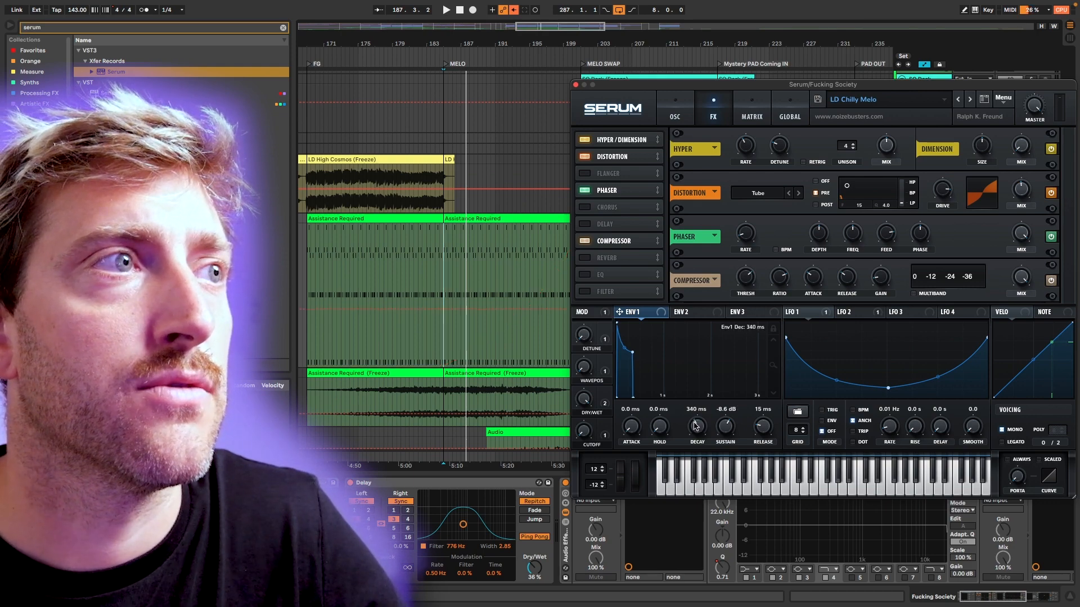
{"action": "scroll", "coordinate": [430, 307], "scroll_direction": "right", "scroll_amount": 3}
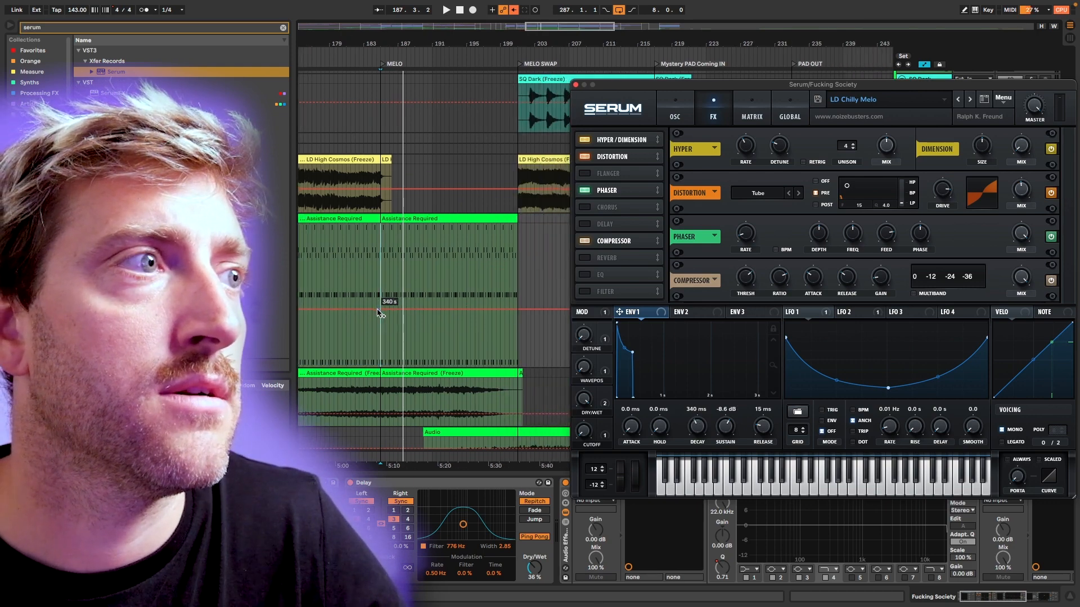
{"action": "left_click", "coordinate": [378, 310]}
{"action": "left_click_drag", "start_coordinate": [516, 309], "coordinate": [478, 254]}
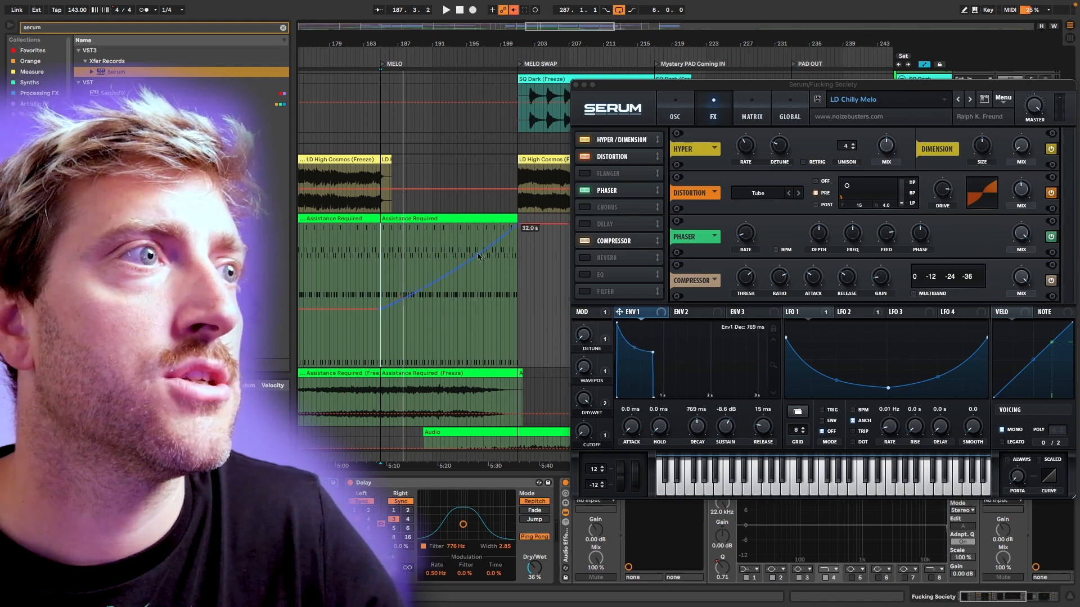
Automate Serum's Env 1 release to rise slightly from 15 ms at MELO to MELO SWAP and audition the build-up.
{"action": "left_click", "coordinate": [759, 428]}
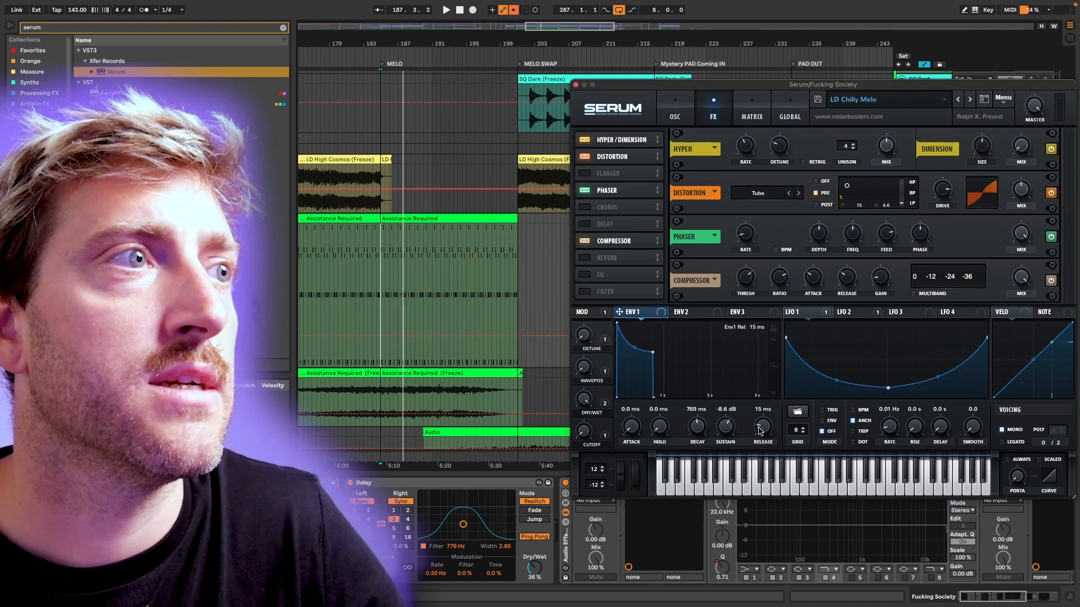
{"action": "left_click", "coordinate": [379, 336]}
{"action": "left_click_drag", "start_coordinate": [517, 336], "coordinate": [535, 339]}
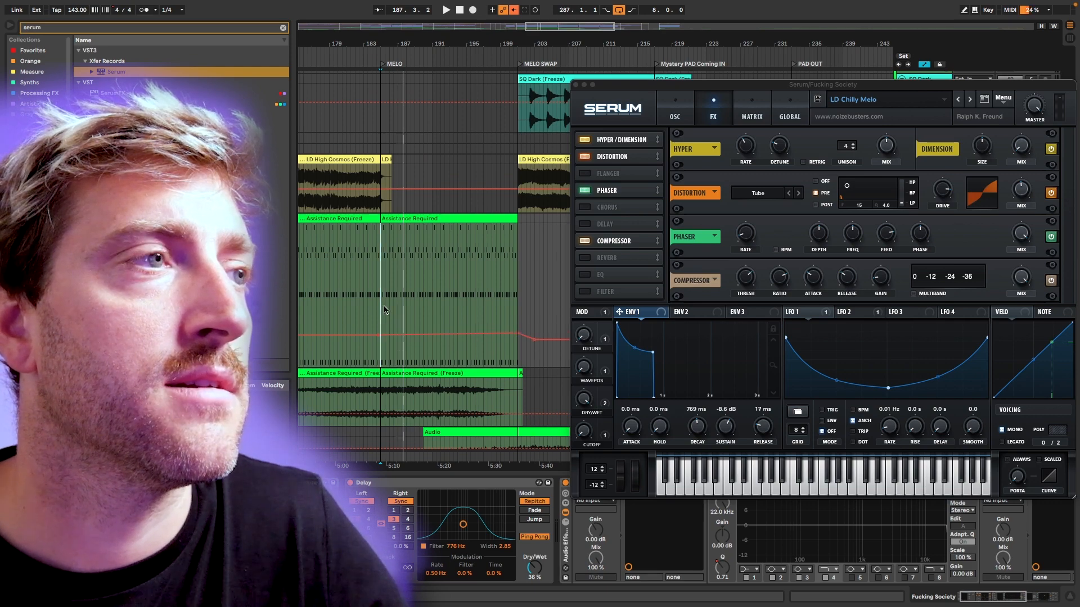
{"action": "scroll", "coordinate": [387, 308], "scroll_direction": "left", "scroll_amount": 2}
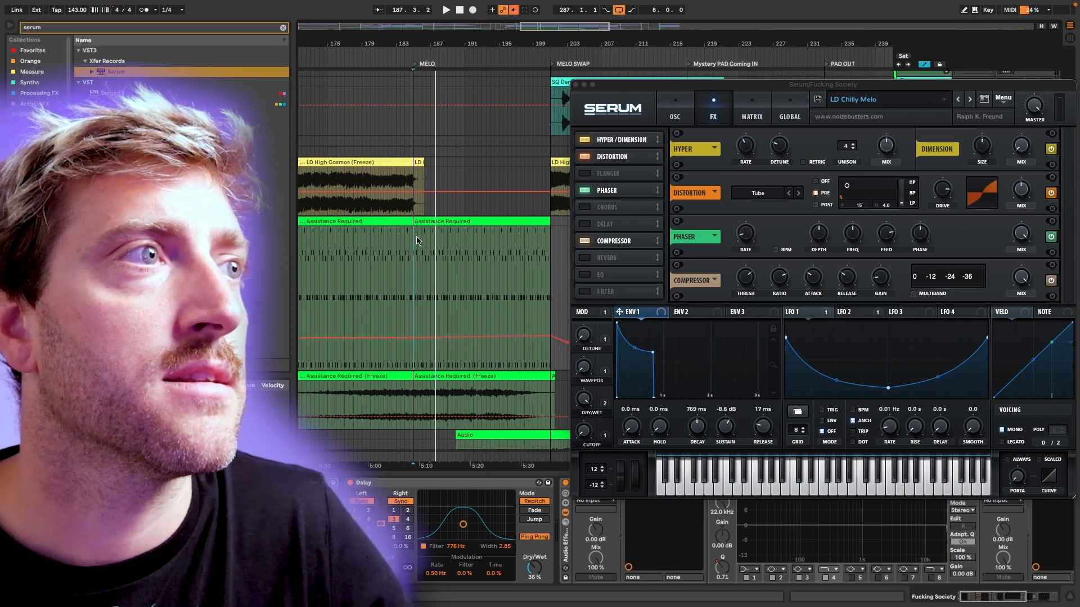
{"action": "key", "text": "space"}
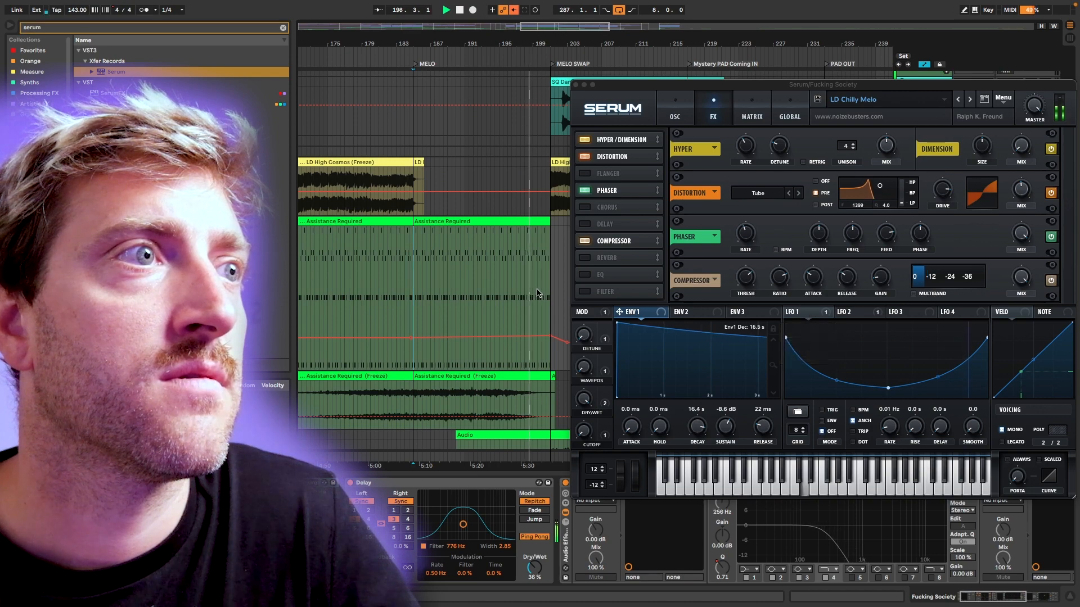
{"action": "left_click", "coordinate": [616, 203]}
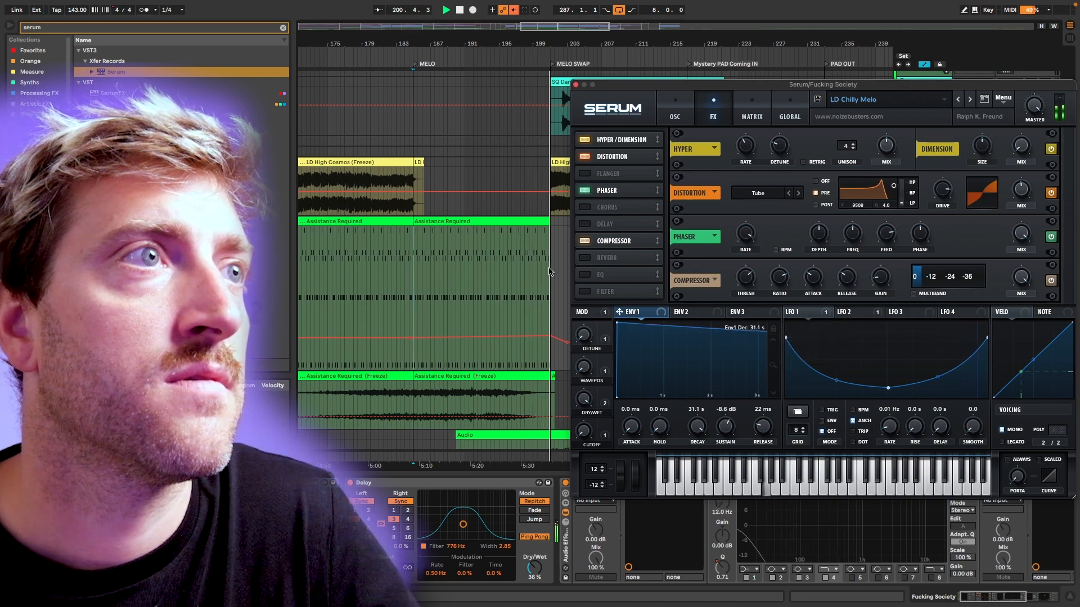
{"action": "key", "text": "space"}
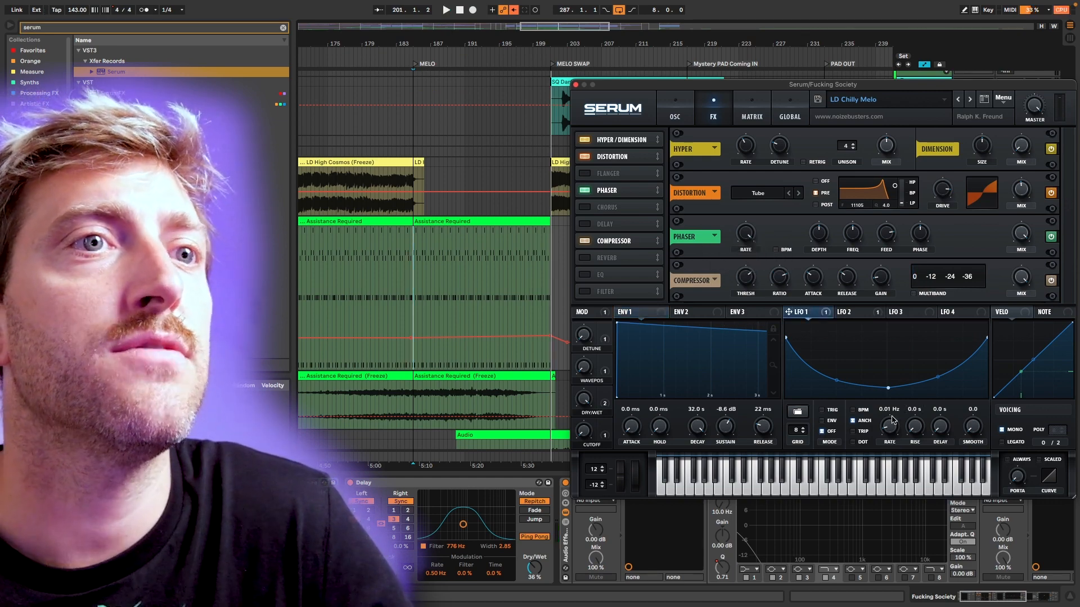
Reshape Serum's LFO 1 into a single rising curve that bows gently downward.
{"action": "left_click", "coordinate": [824, 313]}
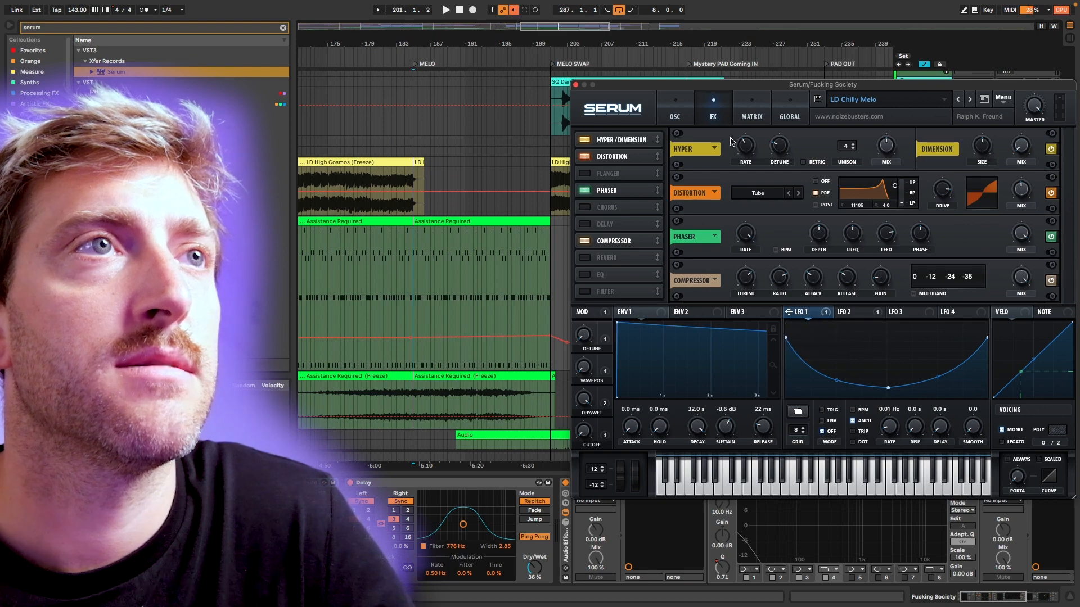
{"action": "left_click", "coordinate": [672, 108]}
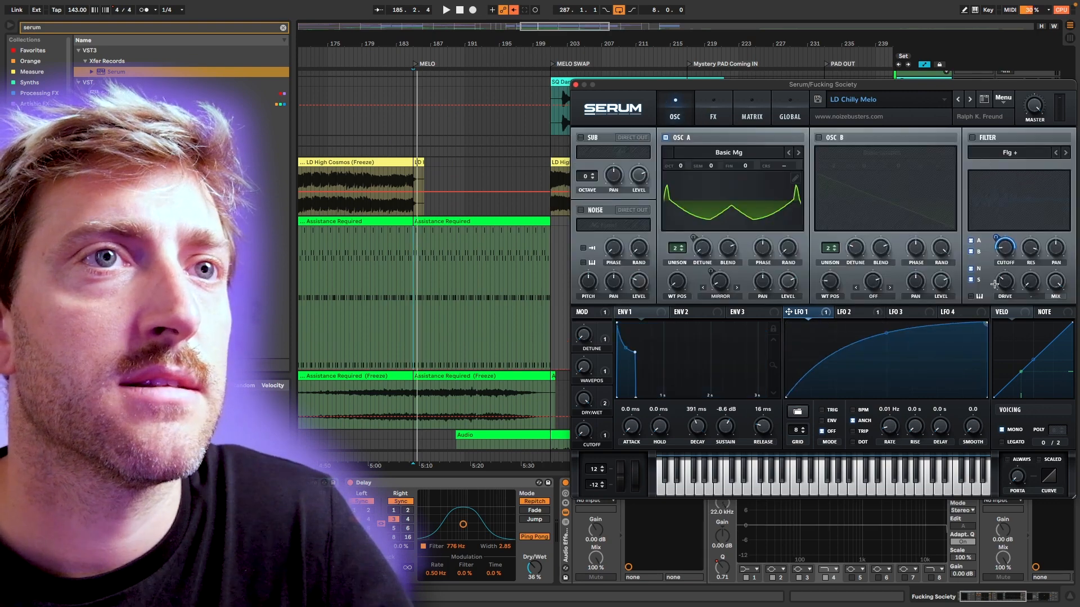
{"action": "left_click_drag", "start_coordinate": [888, 335], "coordinate": [886, 345]}
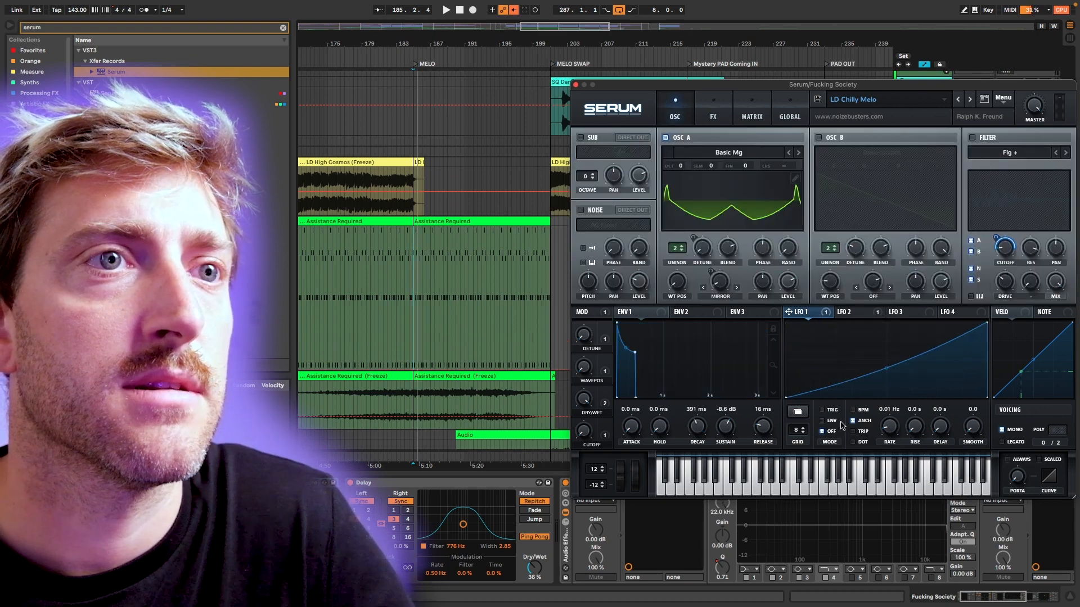
Set Serum's filter type to MG Low 24 and audition it.
{"action": "left_click", "coordinate": [1006, 152]}
{"action": "mouse_move", "coordinate": [995, 166]}
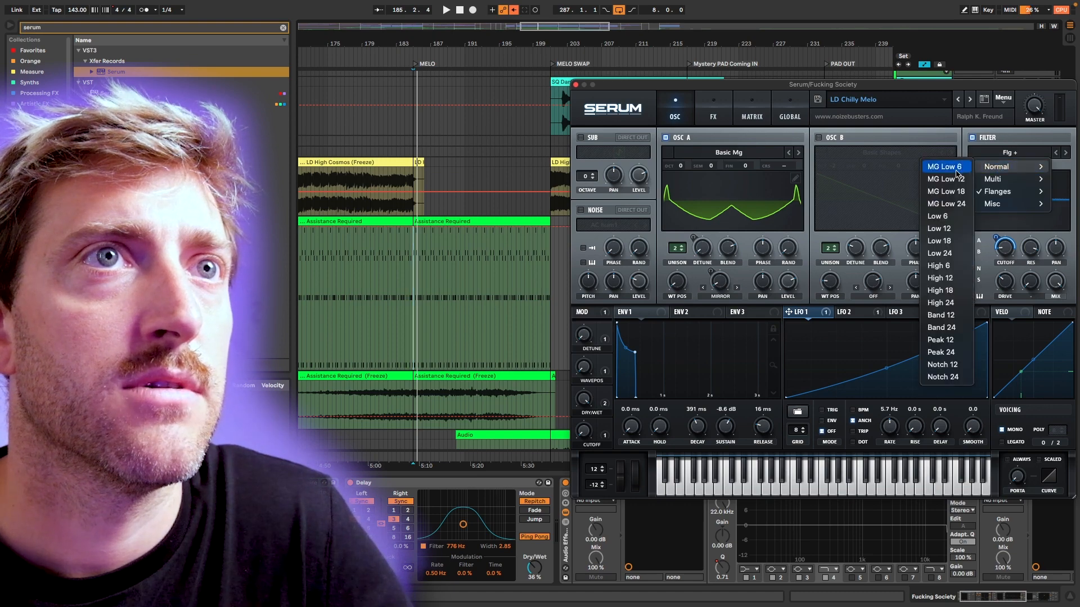
{"action": "left_click", "coordinate": [946, 204]}
{"action": "key", "text": "space"}
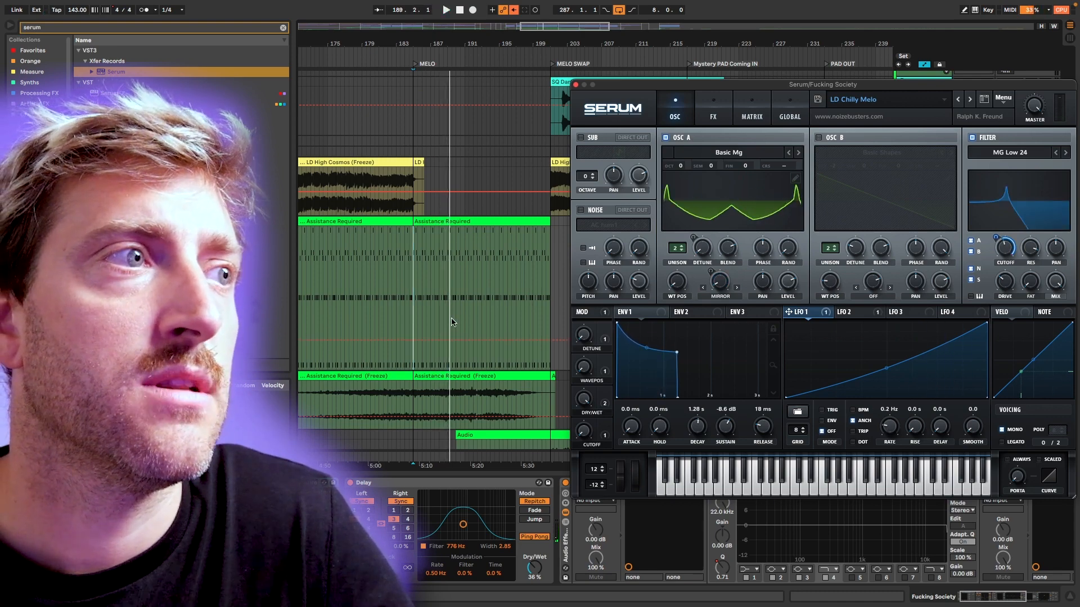
Automate Serum's LFO 1 rate as a curve rising from MELO to MELO SWAP, auditioning it and lowering its end point.
{"action": "left_click", "coordinate": [414, 341]}
{"action": "mouse_move", "coordinate": [494, 341]}
{"action": "left_mouse_down"}
{"action": "mouse_move", "coordinate": [550, 263]}
{"action": "mouse_move", "coordinate": [511, 304]}
{"action": "left_mouse_up"}
{"action": "key", "text": "space"}
{"action": "left_click", "coordinate": [514, 257]}
{"action": "key", "text": "space"}
{"action": "key", "text": "space"}
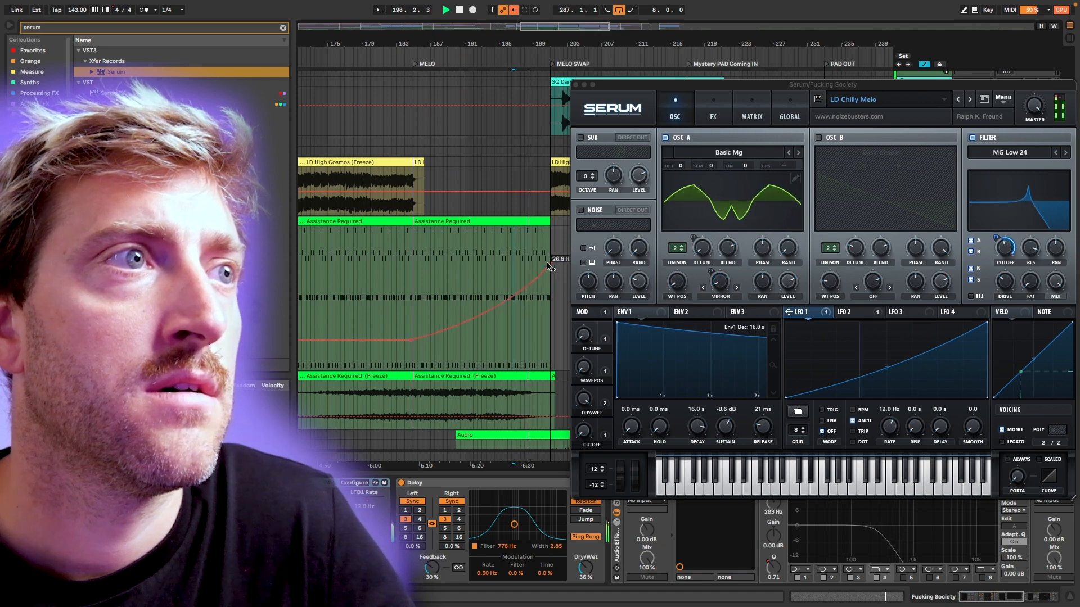
{"action": "key", "text": "space"}
{"action": "key", "text": "space"}
{"action": "left_click_drag", "start_coordinate": [550, 266], "coordinate": [553, 319]}
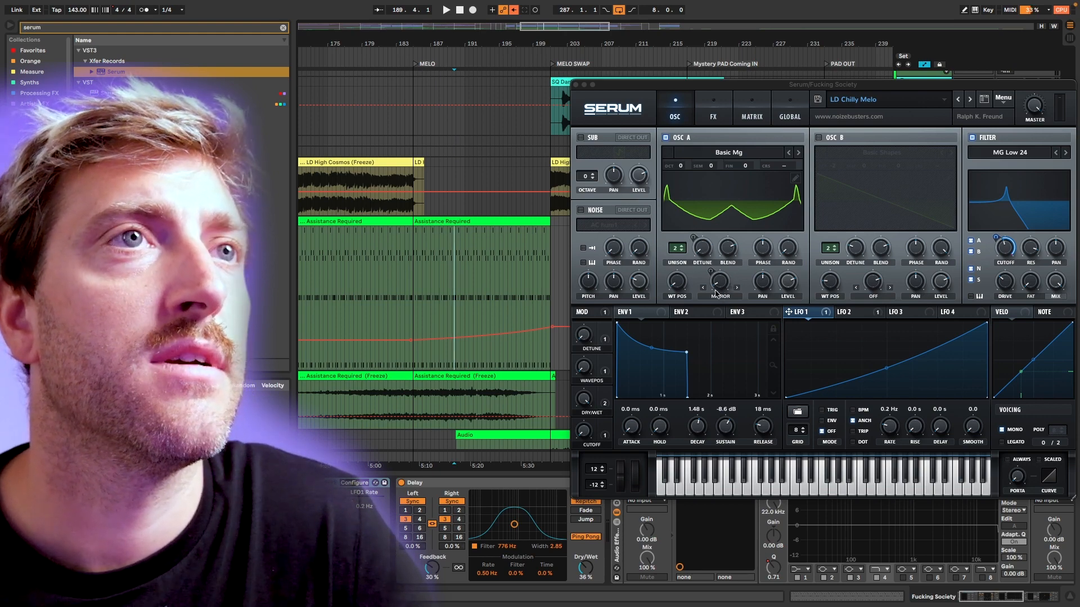
Try the Sync (No Window) warp mode on oscillator A, changing the warp amount while auditioning it.
{"action": "left_click", "coordinate": [721, 296]}
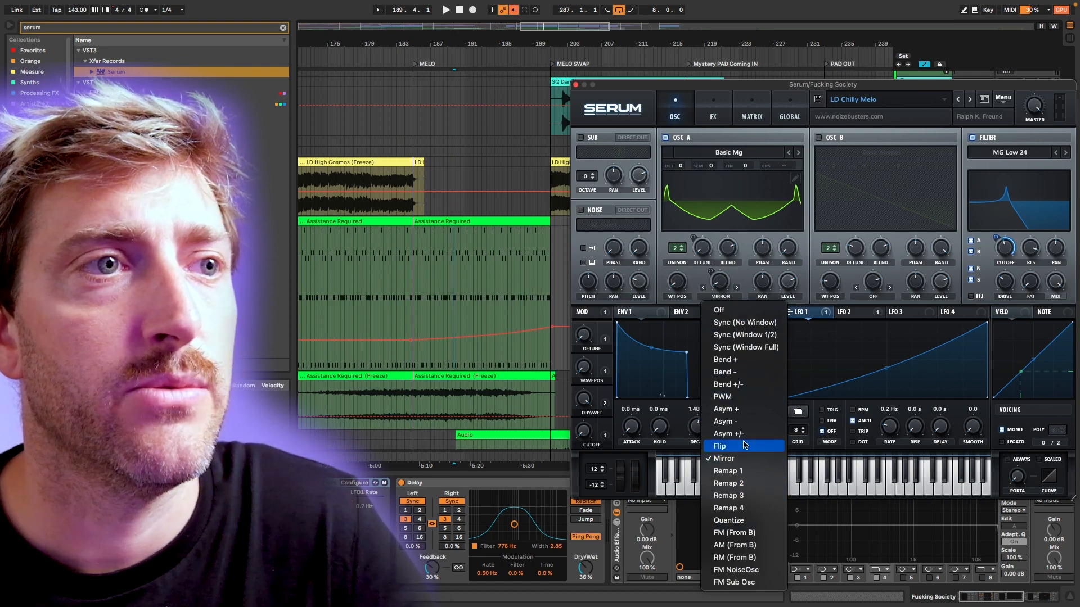
{"action": "left_click", "coordinate": [744, 322]}
{"action": "key", "text": "space"}
{"action": "left_click_drag", "start_coordinate": [725, 290], "coordinate": [734, 219]}
{"action": "right_click", "coordinate": [730, 285]}
{"action": "left_click", "coordinate": [775, 323]}
{"action": "key", "text": "space"}
{"action": "key", "text": "space"}
{"action": "key", "text": "super+z"}
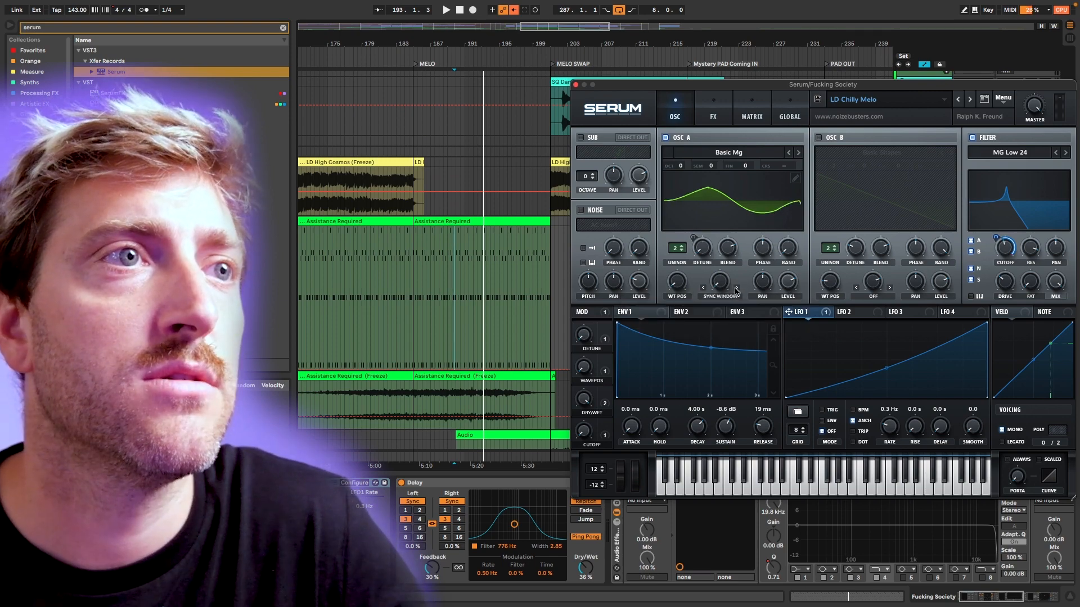
Set oscillator A's warp mode to Bend +/- with the warp at 100%, and look at its wavetable editor.
{"action": "left_click", "coordinate": [736, 288]}
{"action": "left_click", "coordinate": [736, 288]}
{"action": "left_click", "coordinate": [736, 288]}
{"action": "mouse_move", "coordinate": [720, 286]}
{"action": "left_mouse_down"}
{"action": "mouse_move", "coordinate": [728, 244]}
{"action": "mouse_move", "coordinate": [722, 286]}
{"action": "left_mouse_up"}
{"action": "left_click_drag", "start_coordinate": [718, 336], "coordinate": [718, 337]}
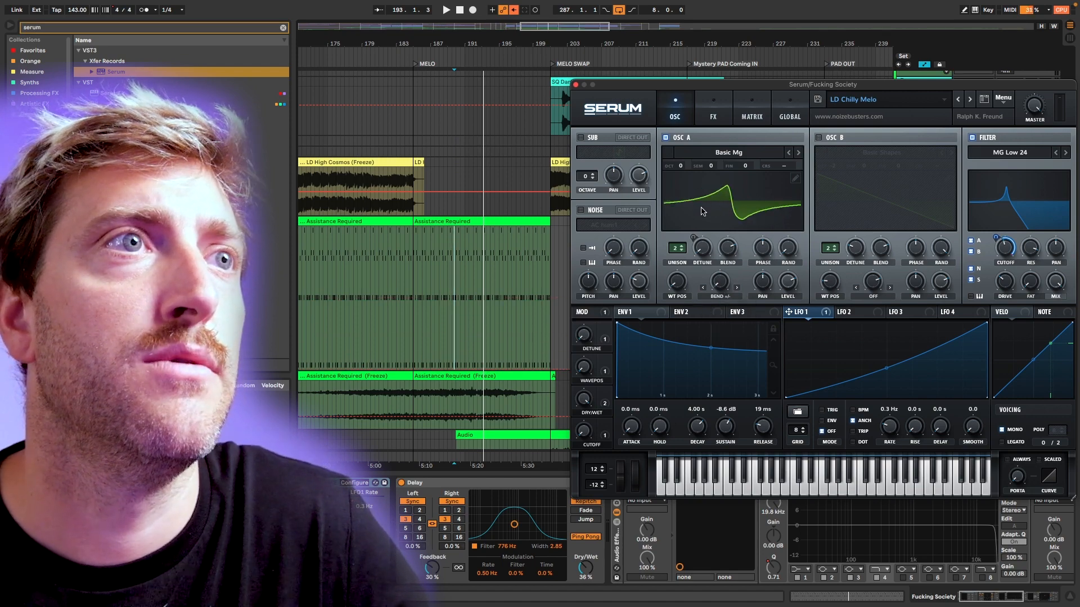
{"action": "left_click_drag", "start_coordinate": [727, 275], "coordinate": [763, 163]}
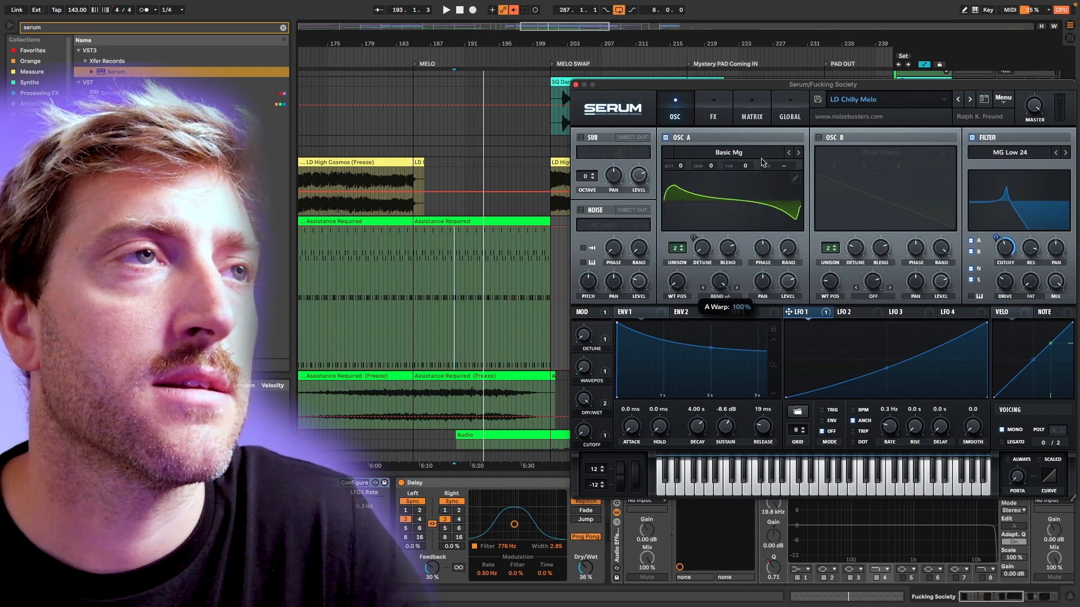
{"action": "left_click", "coordinate": [795, 179]}
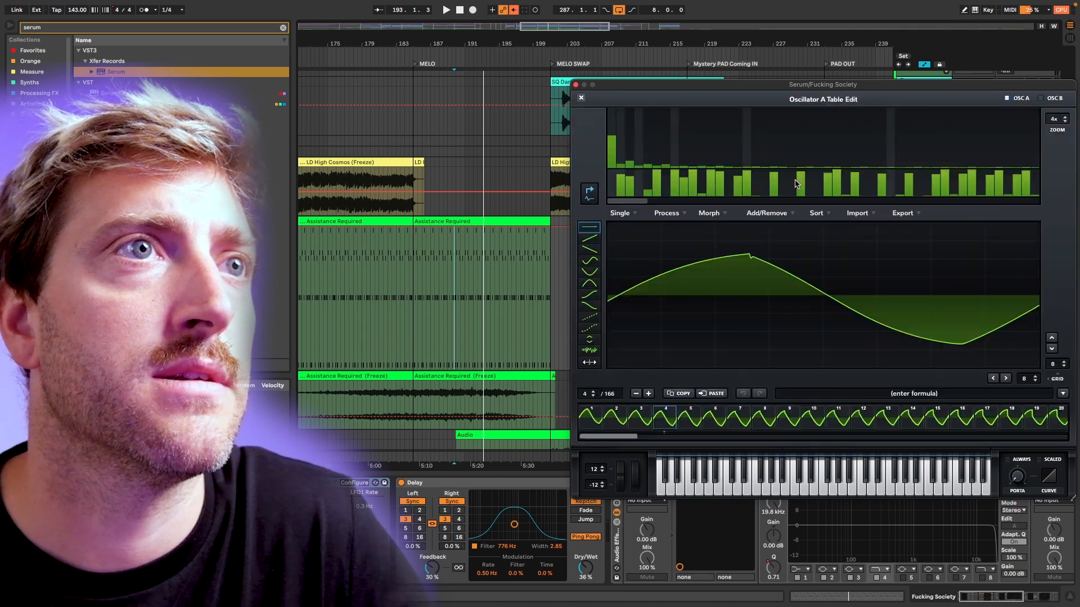
{"action": "left_click", "coordinate": [580, 98]}
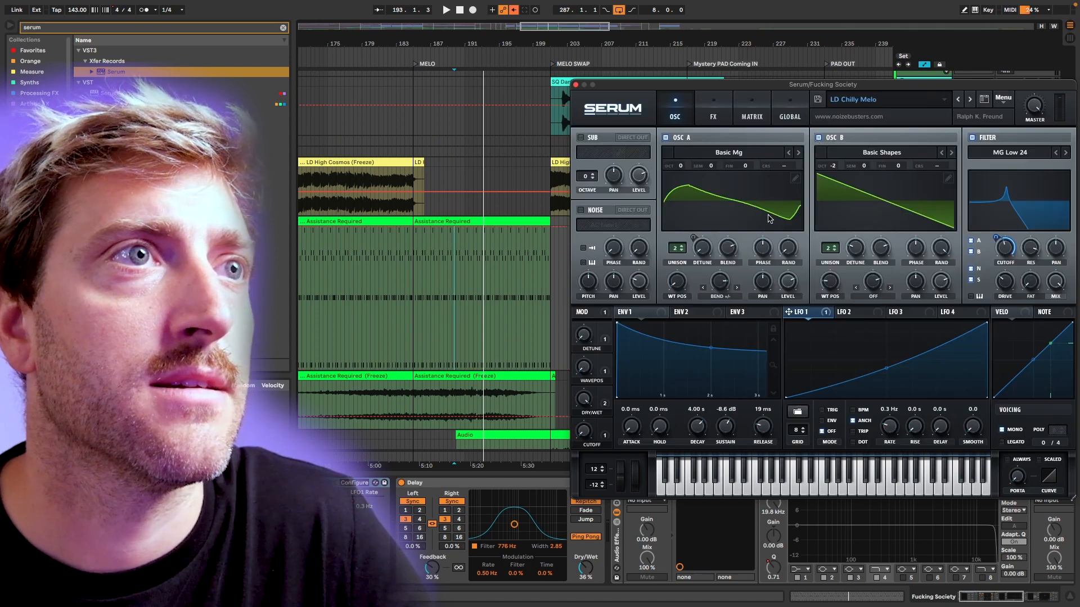
Switch oscillator A's wavetable to Basic Shapes and readjust its Bend +/- warp amount.
{"action": "left_click", "coordinate": [789, 153]}
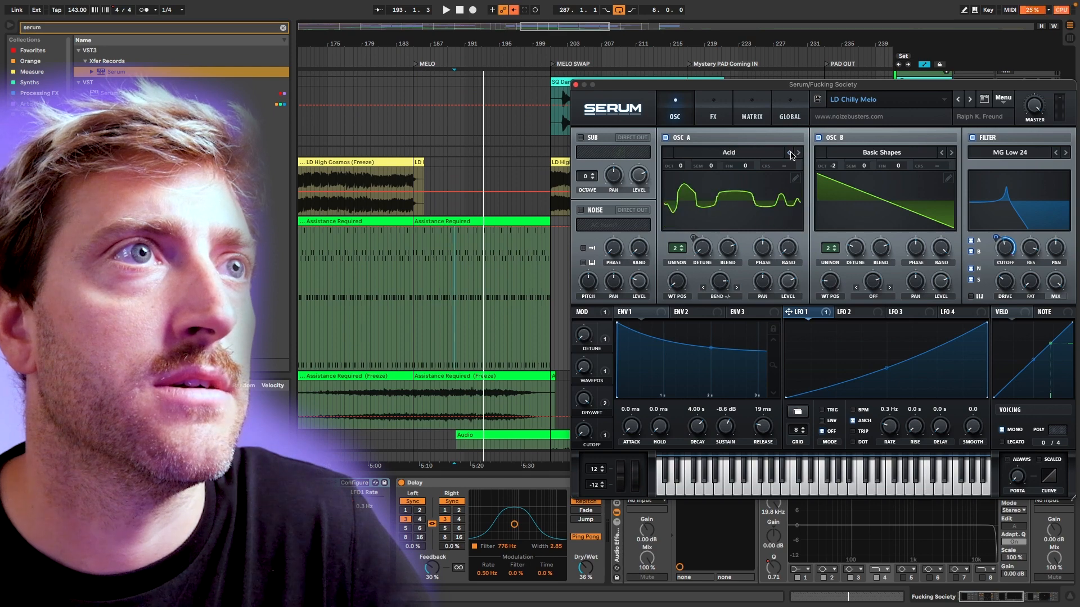
{"action": "double_click", "coordinate": [799, 153]}
{"action": "left_click", "coordinate": [800, 153]}
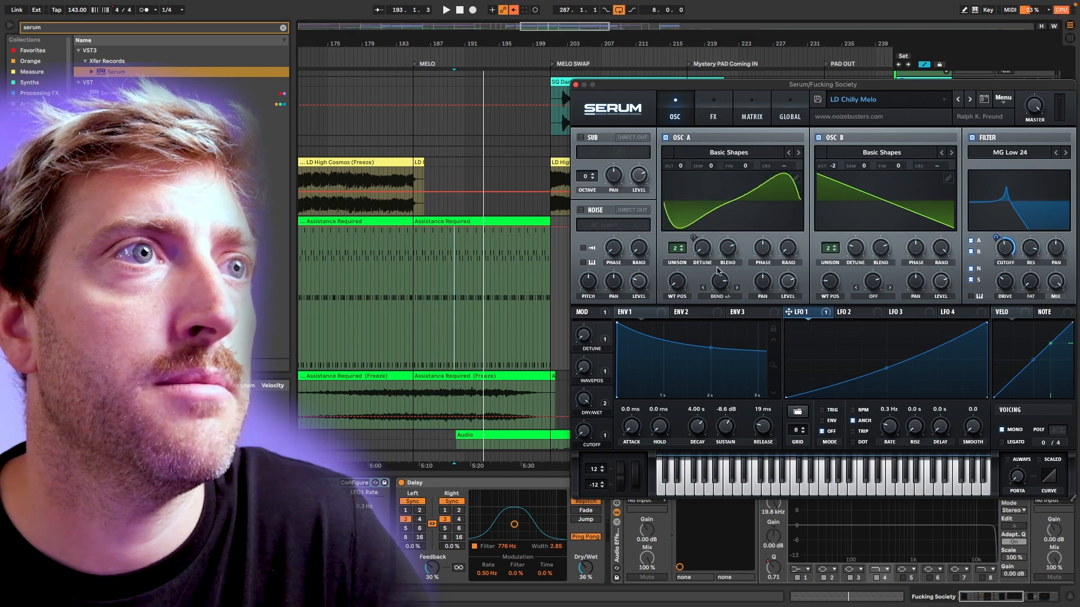
{"action": "left_click_drag", "start_coordinate": [717, 271], "coordinate": [717, 326]}
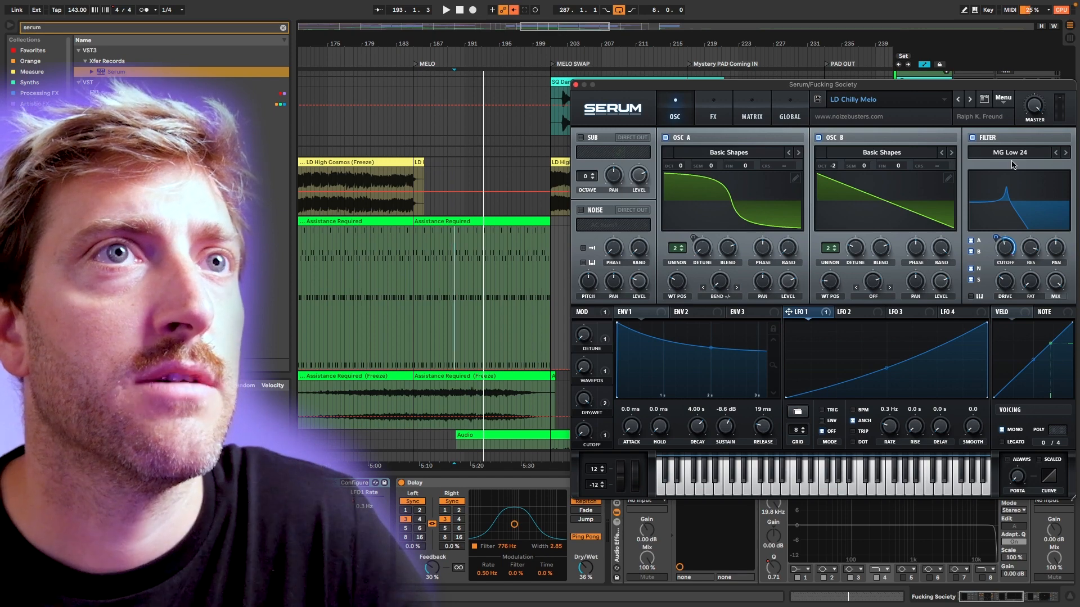
Reduce the first harmonic bin of frame 2 in oscillator B's wavetable.
{"action": "left_click", "coordinate": [950, 178]}
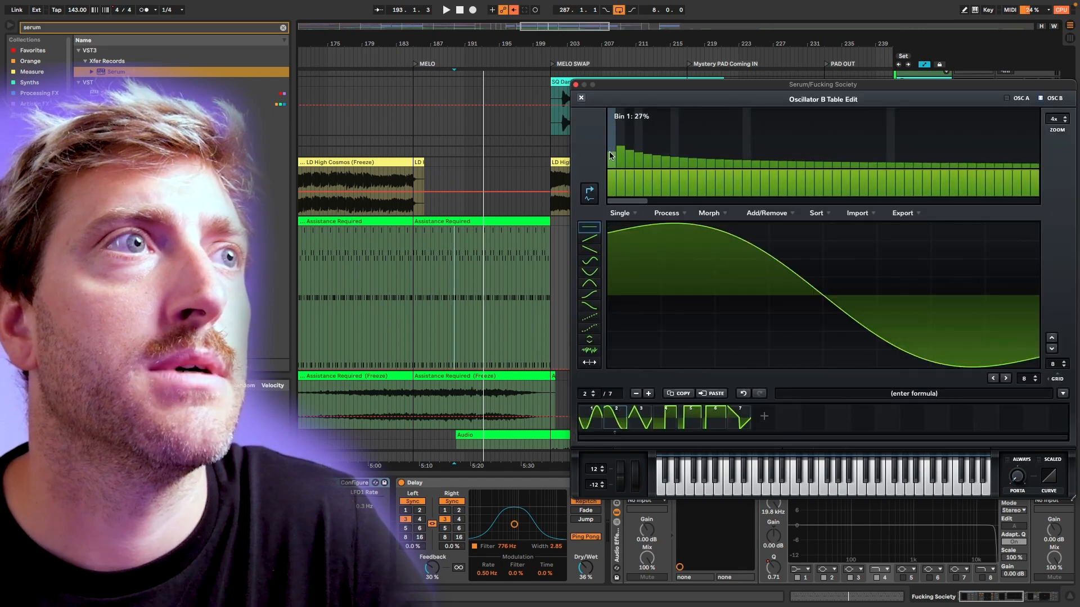
{"action": "left_click_drag", "start_coordinate": [611, 155], "coordinate": [610, 160]}
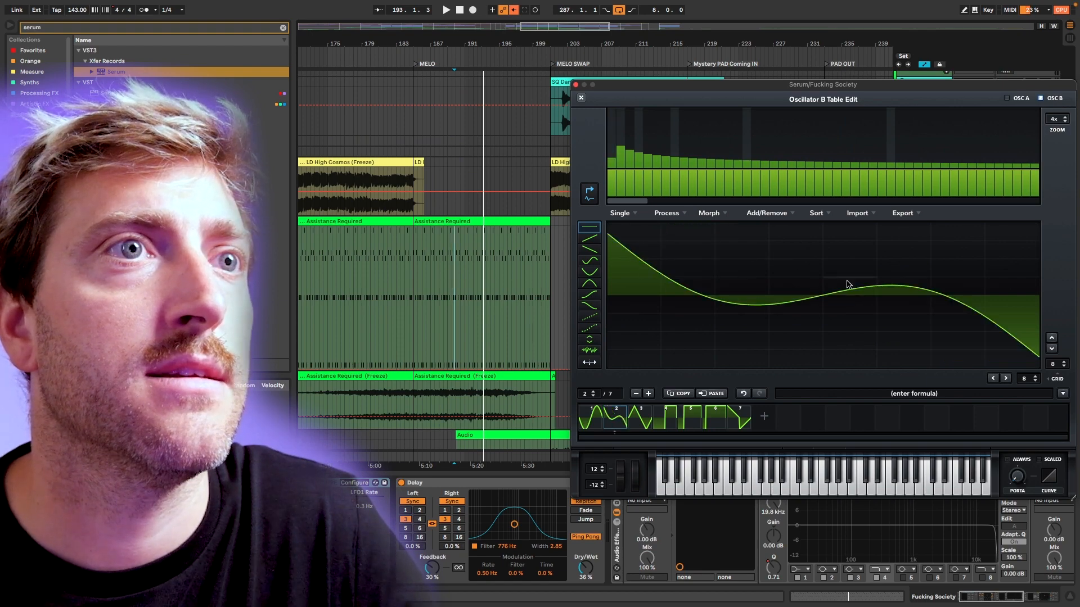
{"action": "left_click", "coordinate": [580, 97]}
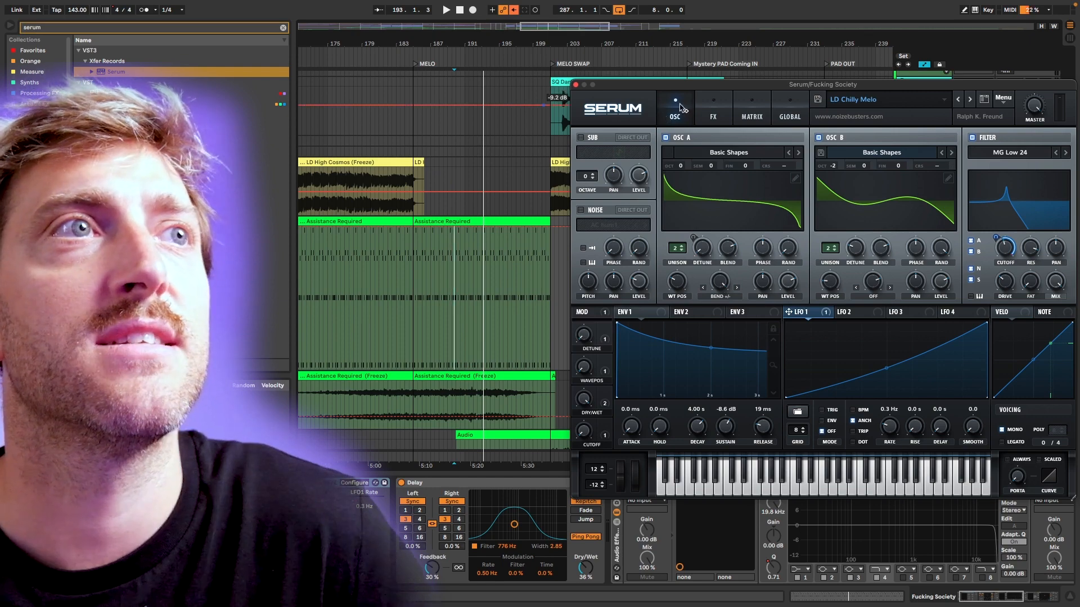
Review the effects and modulation matrix, trying a lower output for the LFO 1 to Fil Cutoff route and viewing its aux source choices.
{"action": "left_click", "coordinate": [705, 105]}
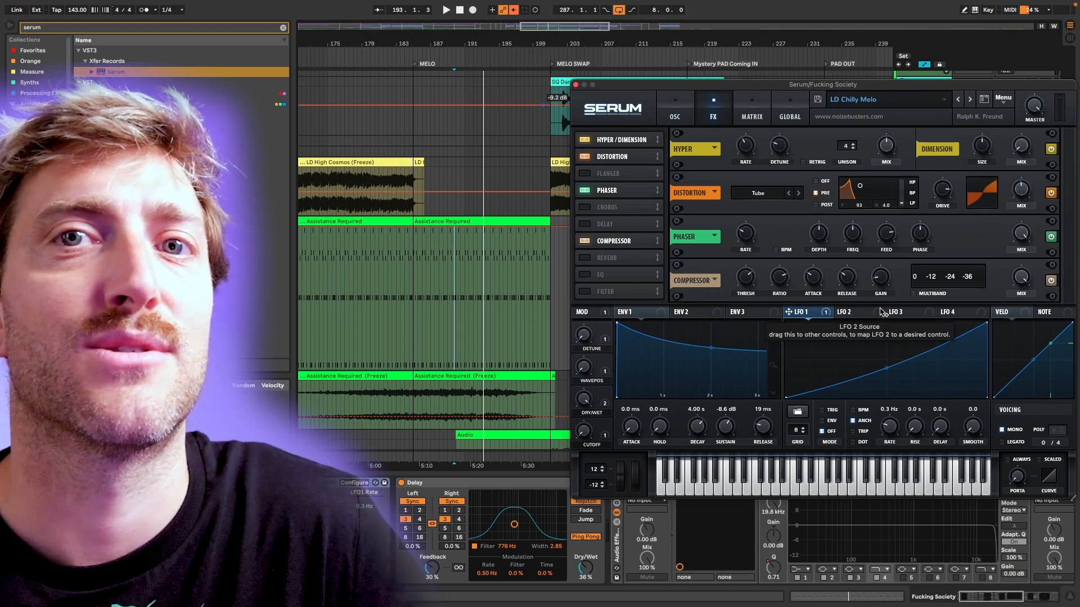
{"action": "left_click", "coordinate": [690, 112]}
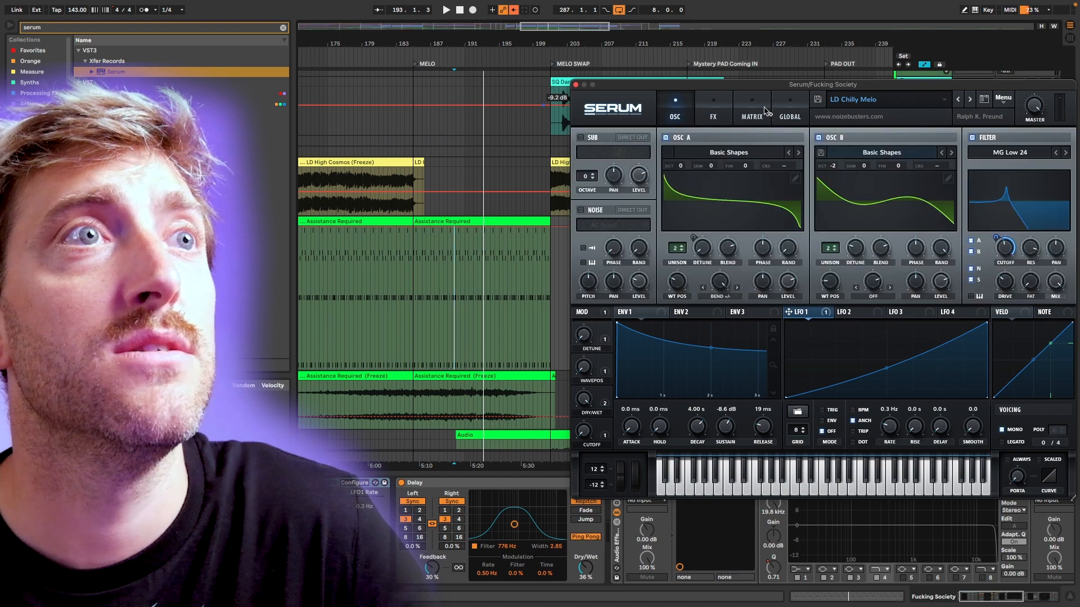
{"action": "left_click", "coordinate": [753, 111]}
{"action": "left_click_drag", "start_coordinate": [1057, 155], "coordinate": [975, 158]}
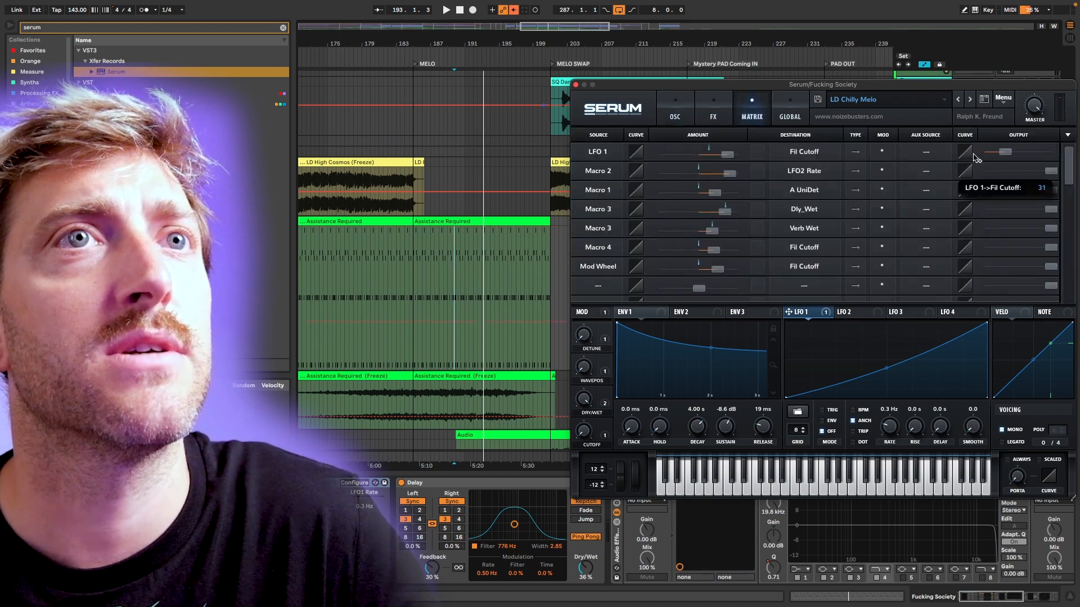
{"action": "left_click", "coordinate": [925, 151]}
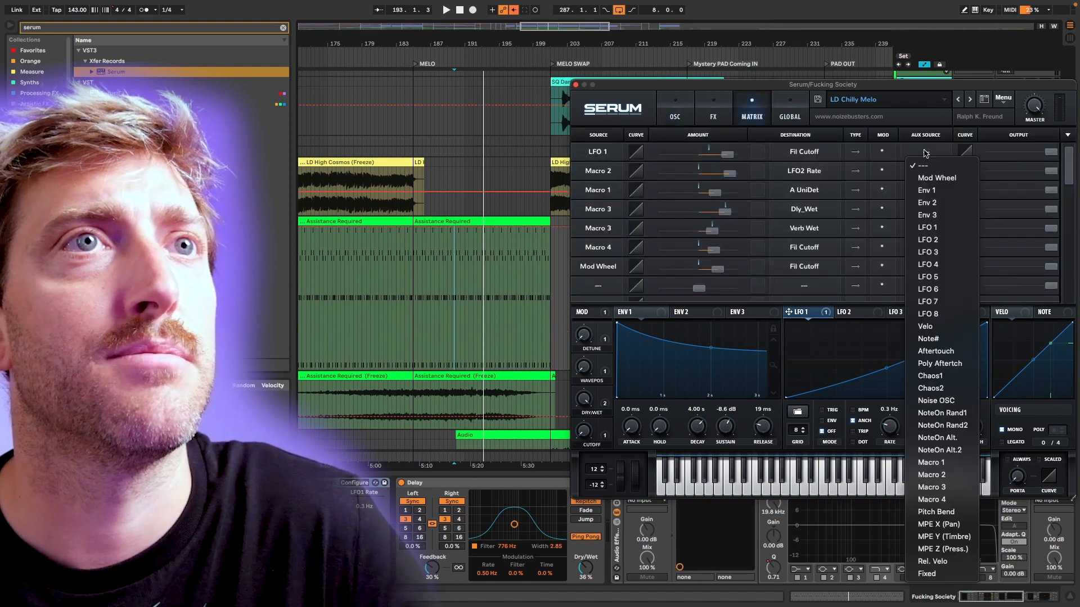
{"action": "left_click", "coordinate": [934, 151]}
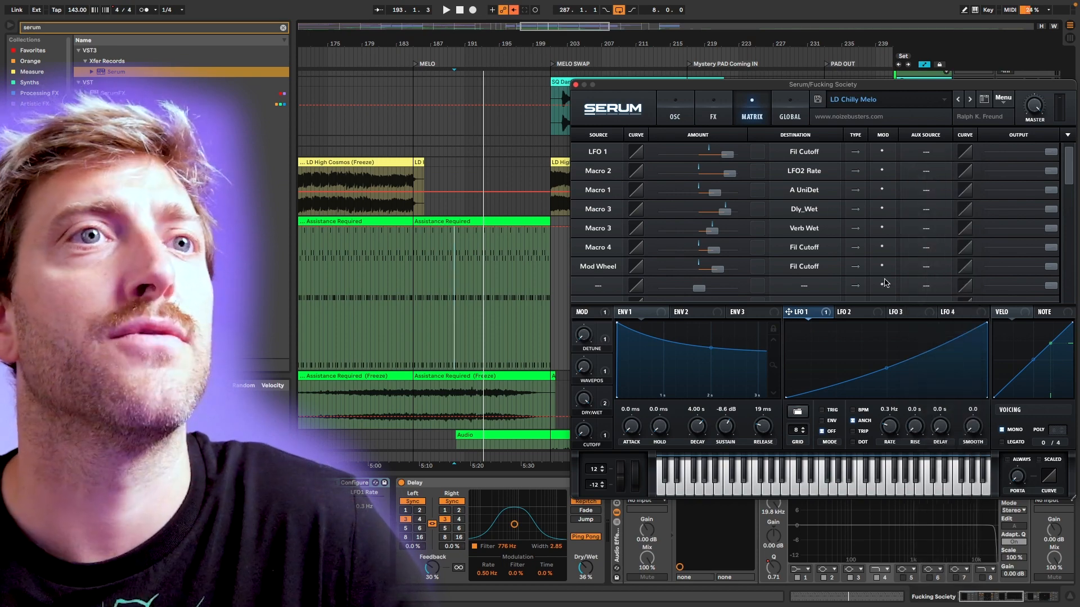
Reshape Serum's LFO 3 into a falling curve and assign it to oscillator A's level.
{"action": "left_click", "coordinate": [908, 315]}
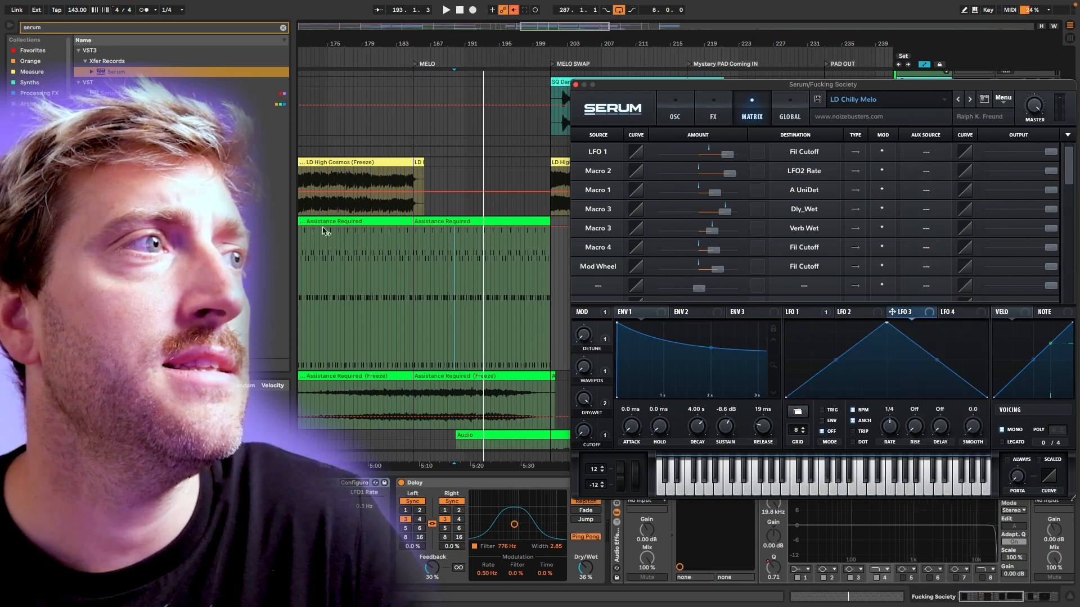
{"action": "double_click", "coordinate": [889, 324]}
{"action": "left_click_drag", "start_coordinate": [890, 364], "coordinate": [939, 399]}
{"action": "left_click", "coordinate": [675, 113]}
{"action": "left_click_drag", "start_coordinate": [905, 312], "coordinate": [787, 281]}
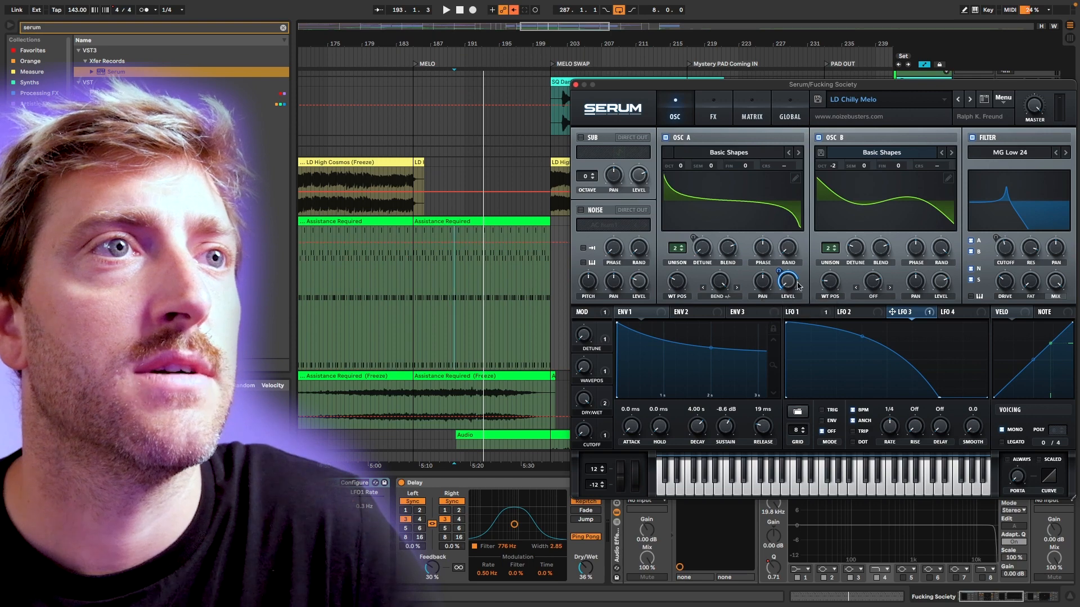
Remove Macro 4's filter cutoff route in the modulation matrix and rename the macro Gating.
{"action": "left_click", "coordinate": [752, 115]}
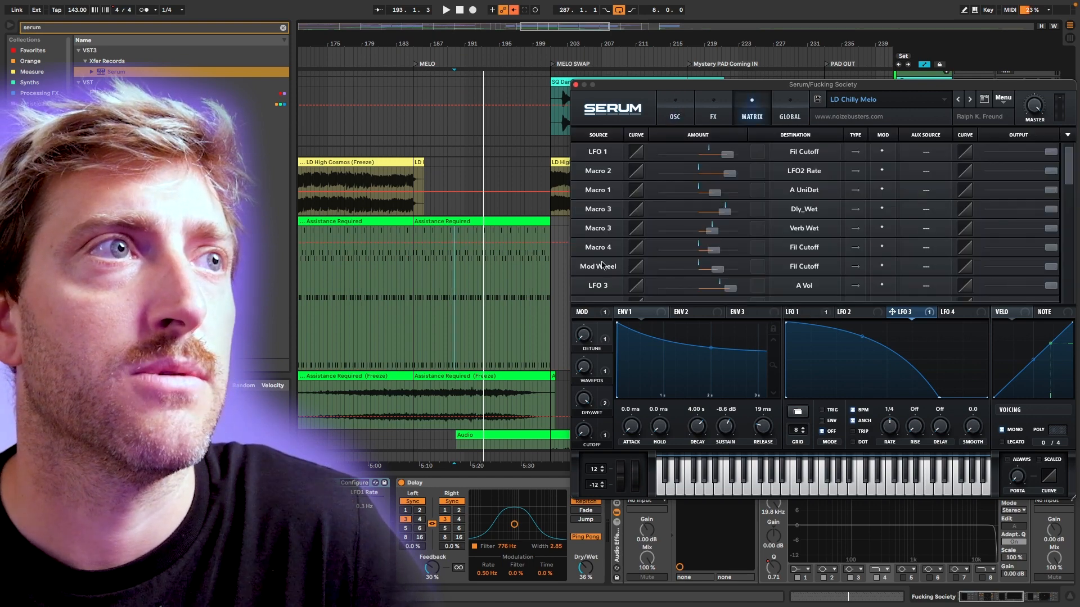
{"action": "right_click", "coordinate": [599, 436]}
{"action": "left_click", "coordinate": [594, 445]}
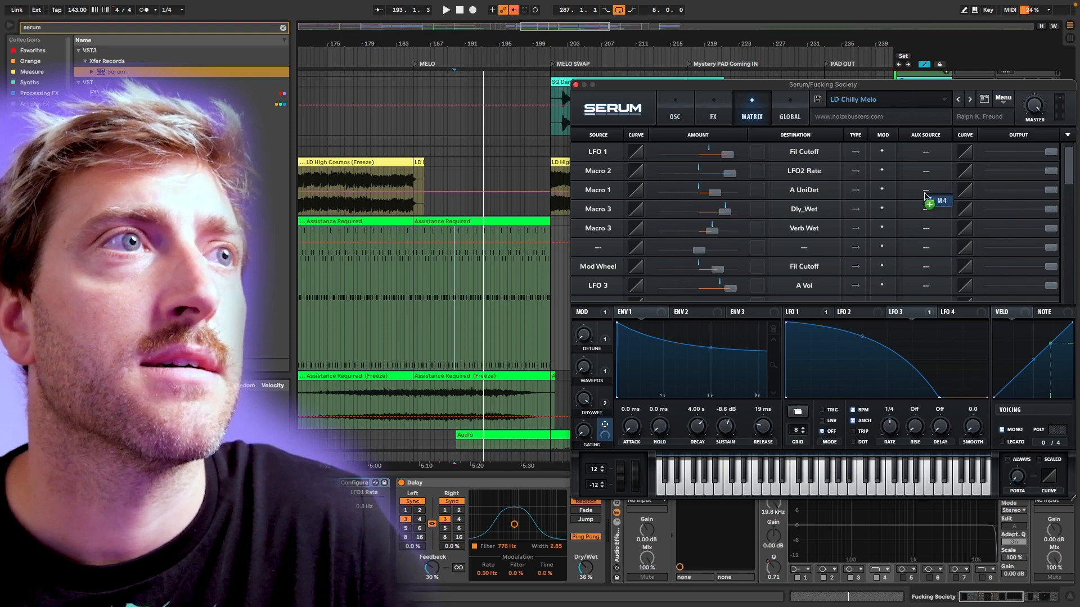
Assign Macro 4 as the aux source of the LFO 3 to A Vol route.
{"action": "left_click_drag", "start_coordinate": [925, 196], "coordinate": [734, 312]}
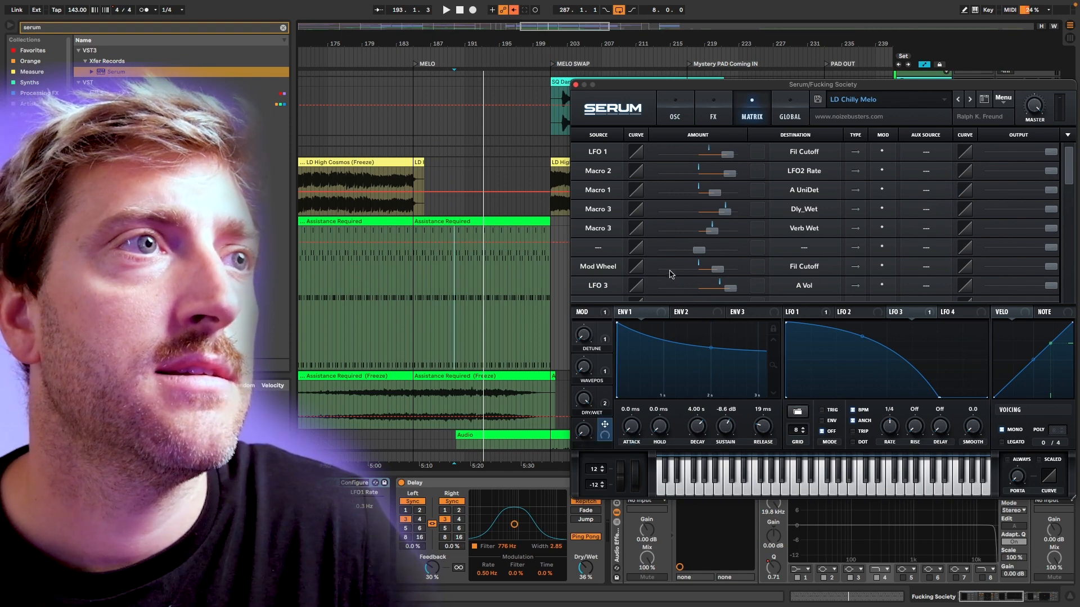
{"action": "scroll", "coordinate": [670, 274], "scroll_direction": "down", "scroll_amount": 2}
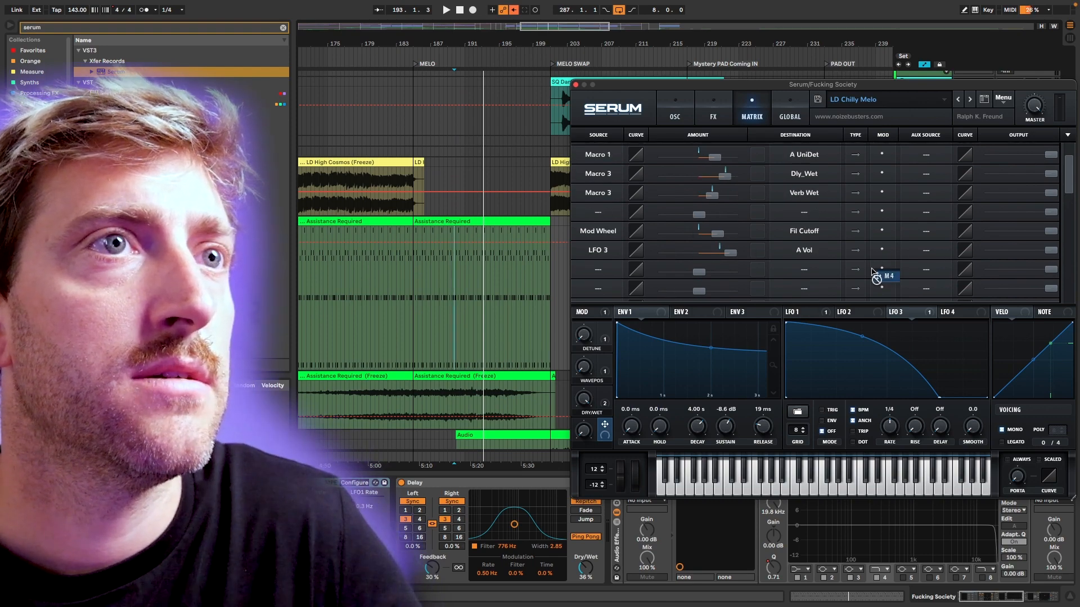
{"action": "left_click_drag", "start_coordinate": [876, 276], "coordinate": [925, 250]}
Add a Macro 4 to A Vol route with inverted modulation and check the modulators assigned to oscillator A's level.
{"action": "left_click", "coordinate": [803, 273]}
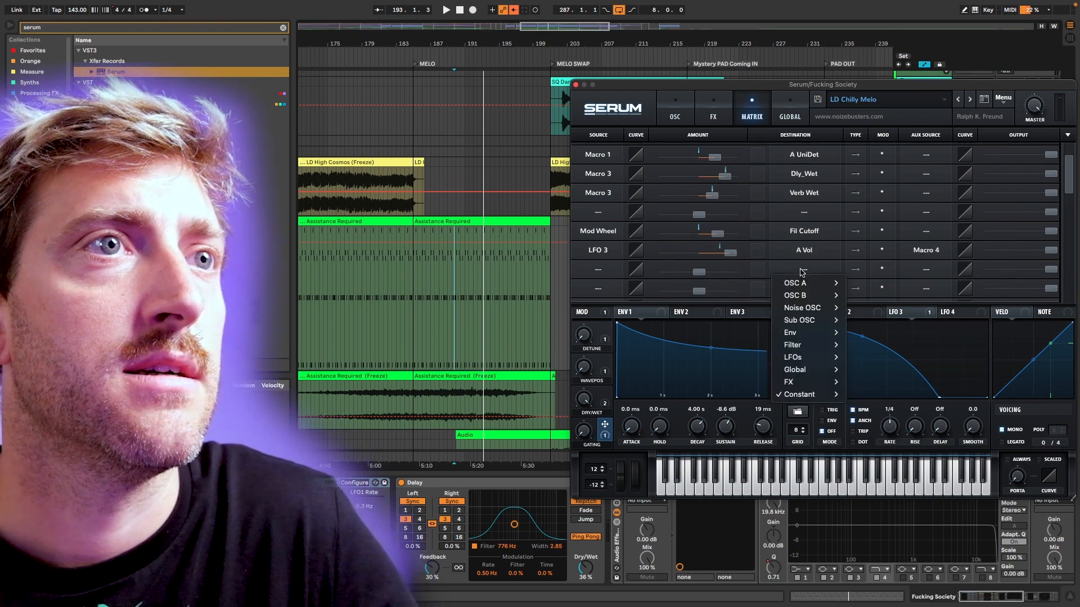
{"action": "mouse_move", "coordinate": [795, 282]}
{"action": "left_click", "coordinate": [872, 284]}
{"action": "left_click", "coordinate": [880, 271]}
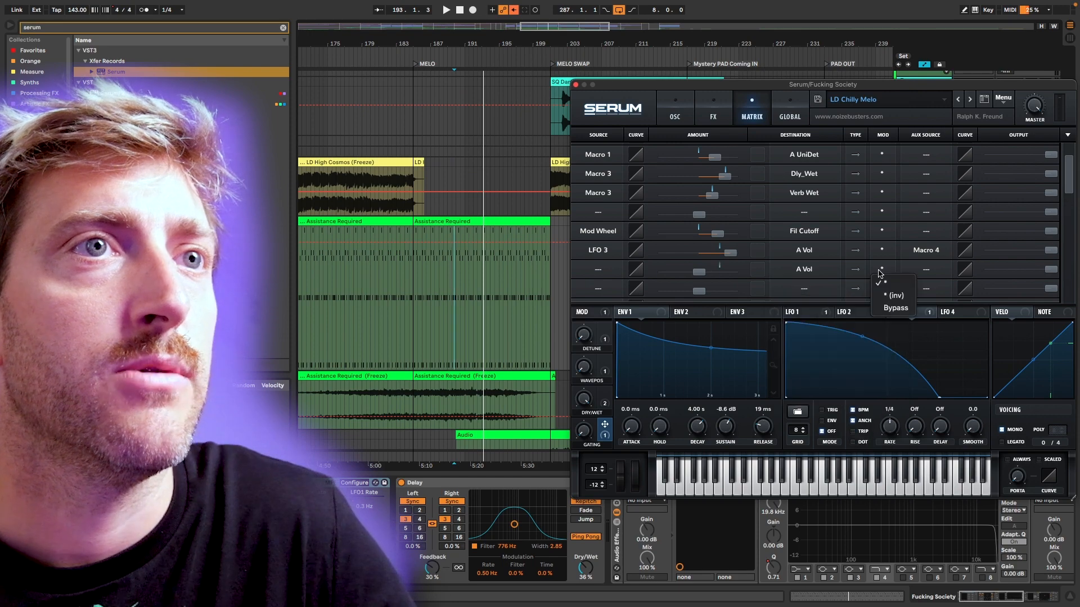
{"action": "left_click", "coordinate": [893, 295]}
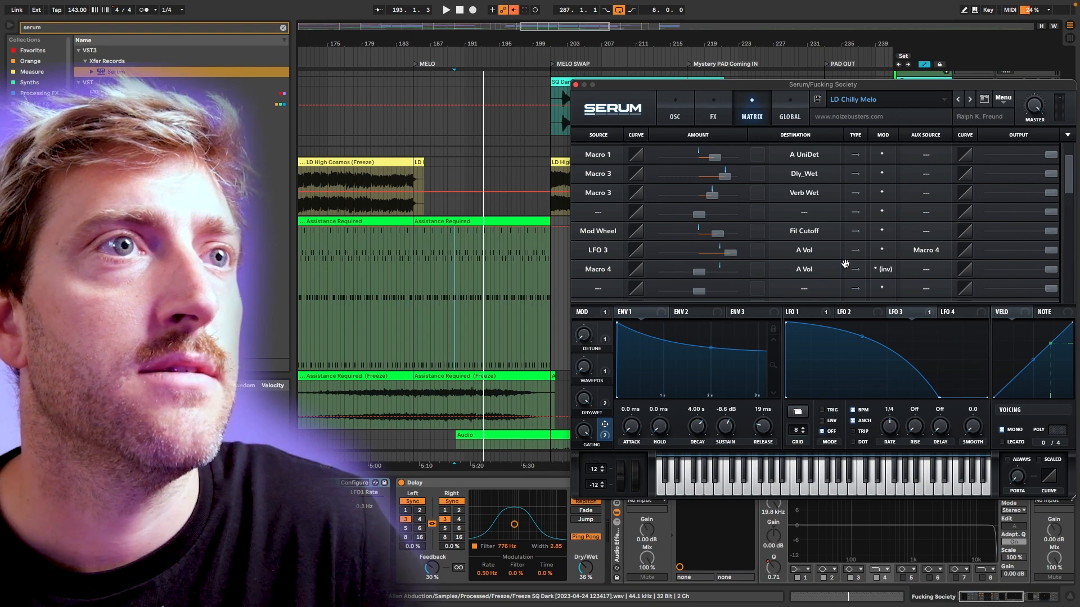
{"action": "left_click", "coordinate": [672, 107]}
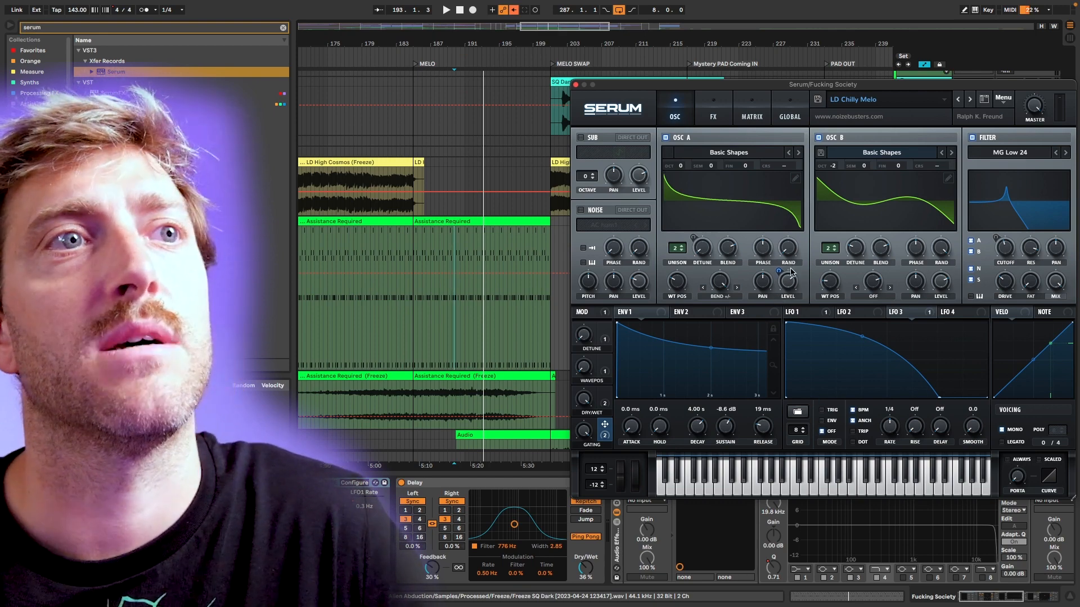
{"action": "mouse_move", "coordinate": [791, 273]}
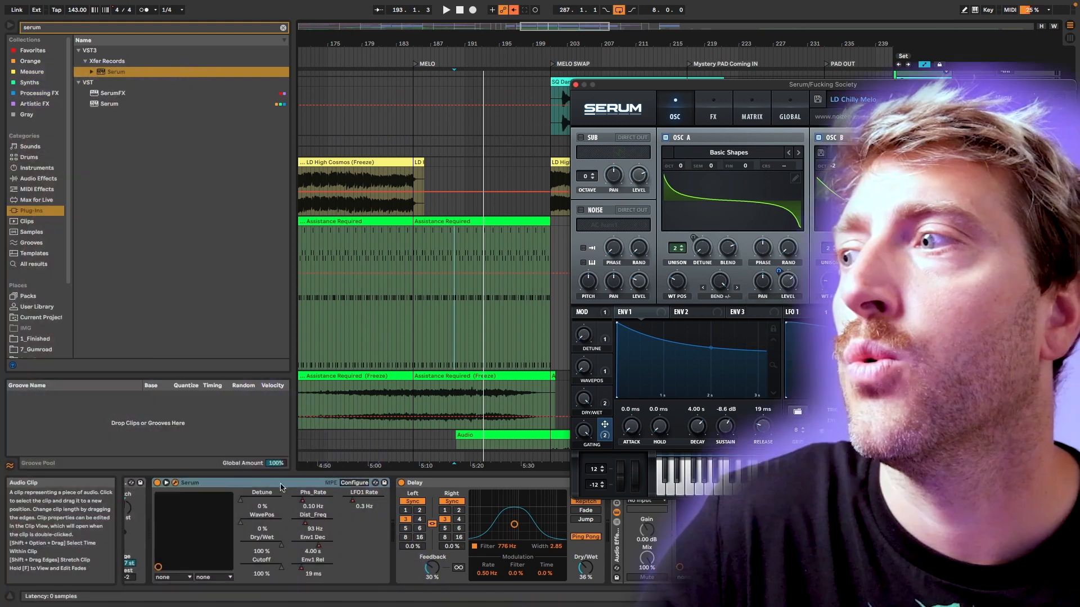
Group the Serum device into an Instrument Rack and show its chain list.
{"action": "left_click", "coordinate": [264, 486]}
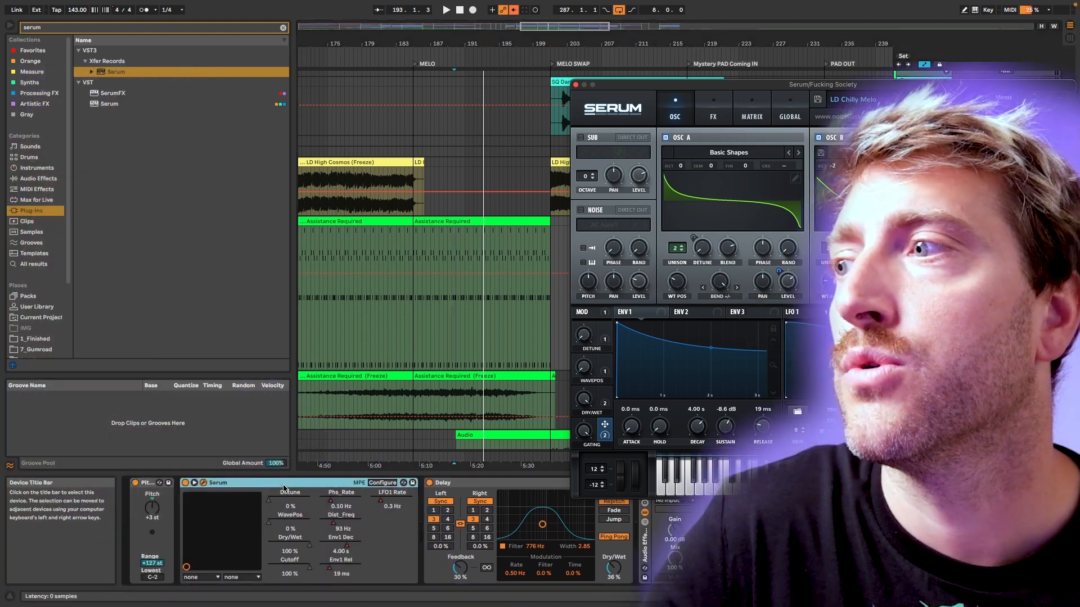
{"action": "key", "text": "ctrl+g"}
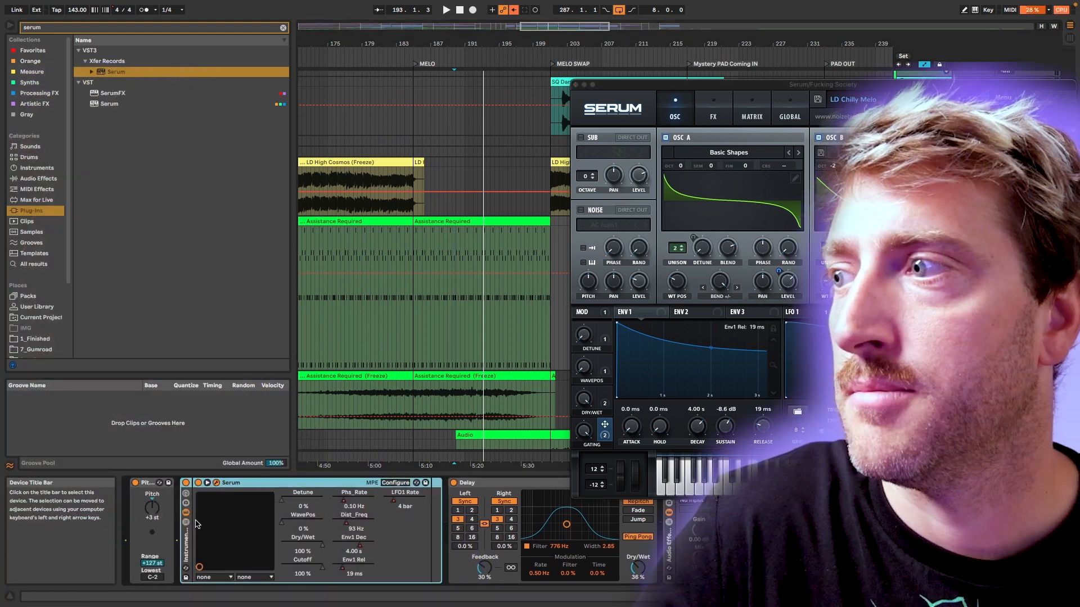
{"action": "left_click", "coordinate": [187, 522]}
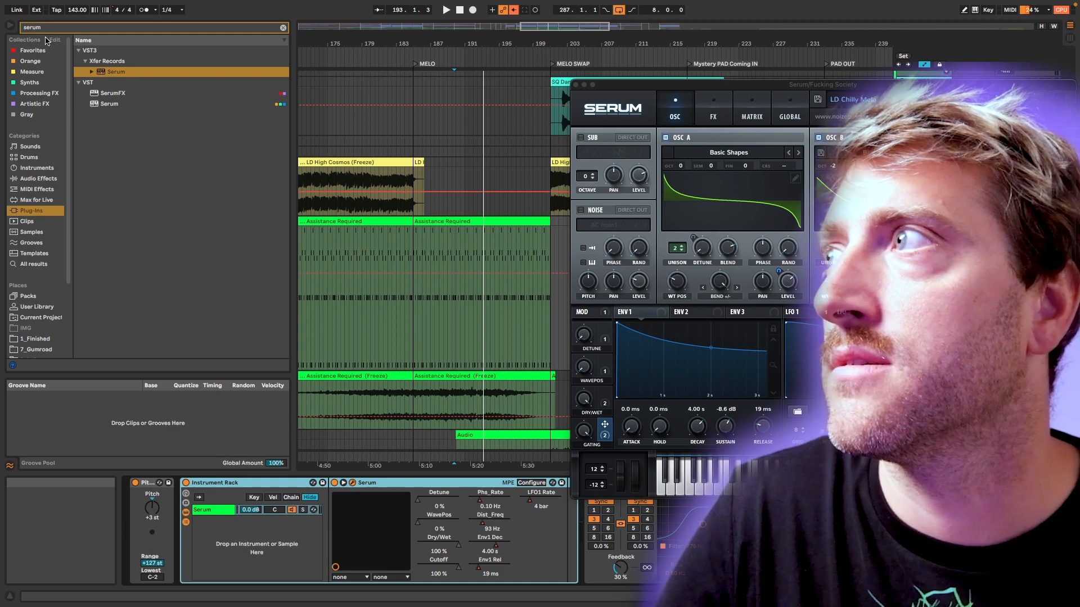
Look through the audio effects list and Serum's effects page, and close the Serum window.
{"action": "left_click", "coordinate": [37, 178]}
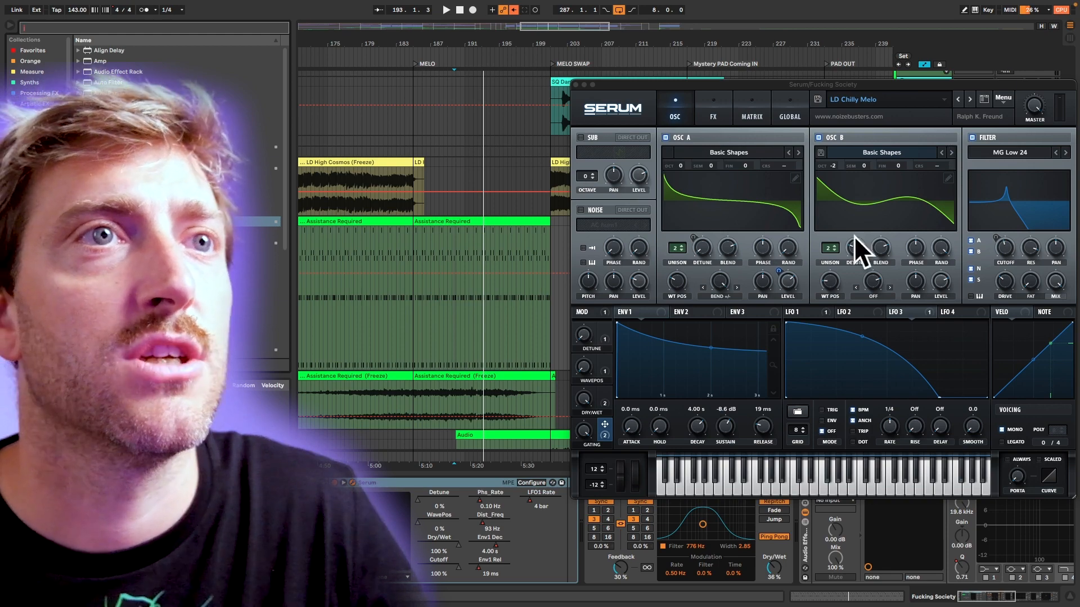
{"action": "left_click", "coordinate": [728, 116]}
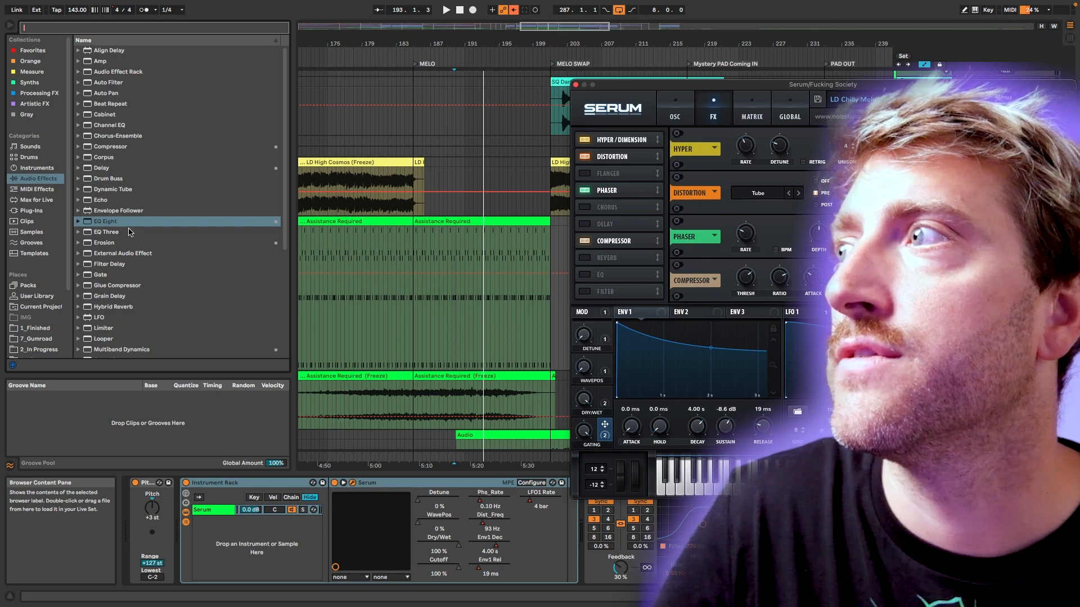
{"action": "scroll", "coordinate": [152, 281], "scroll_direction": "down", "scroll_amount": 5}
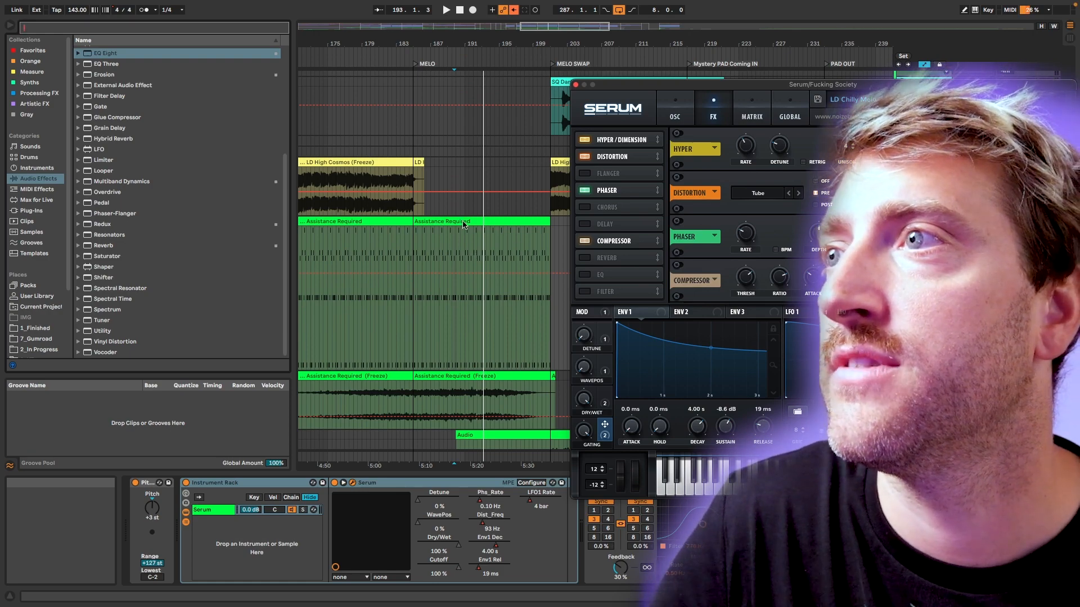
{"action": "left_click", "coordinate": [576, 84]}
Open the Assistance Required MIDI clip that starts at bar 185 in the note editor.
{"action": "scroll", "coordinate": [496, 309], "scroll_direction": "down", "scroll_amount": 5}
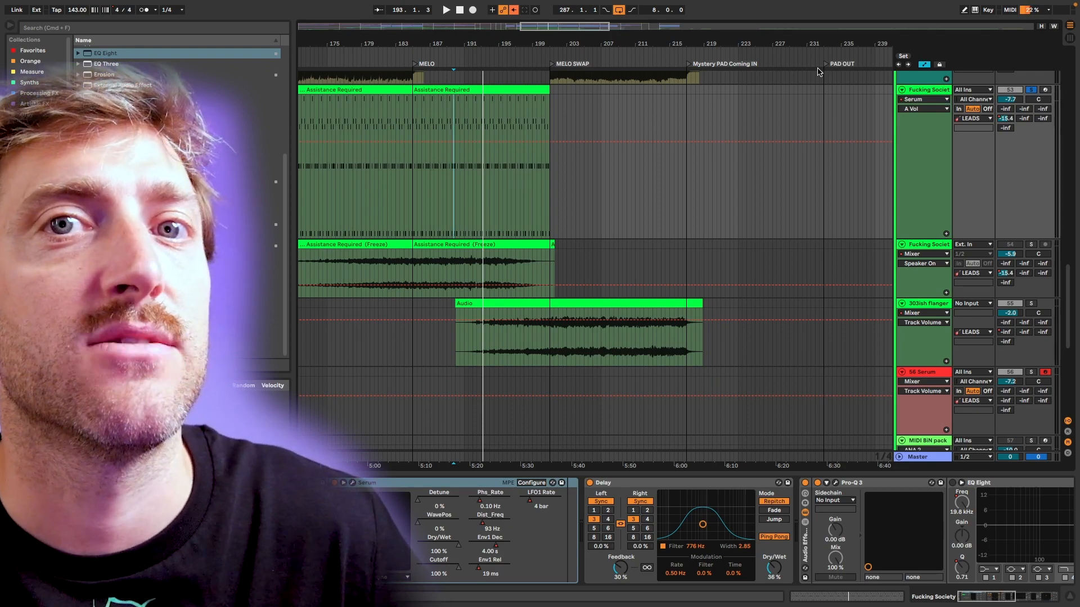
{"action": "scroll", "coordinate": [453, 148], "scroll_direction": "up", "scroll_amount": 3}
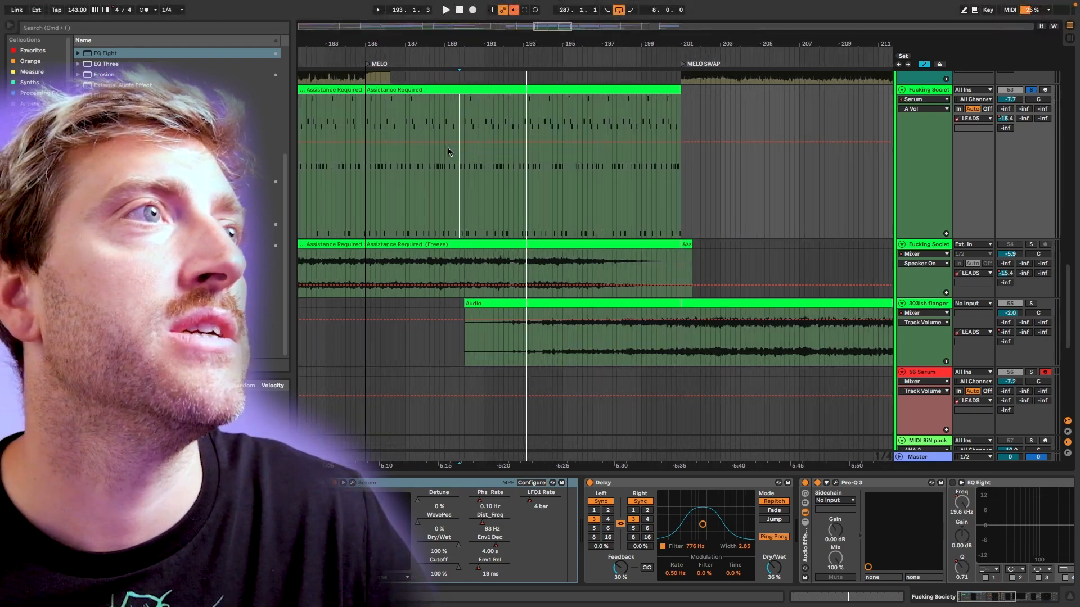
{"action": "left_click", "coordinate": [524, 110]}
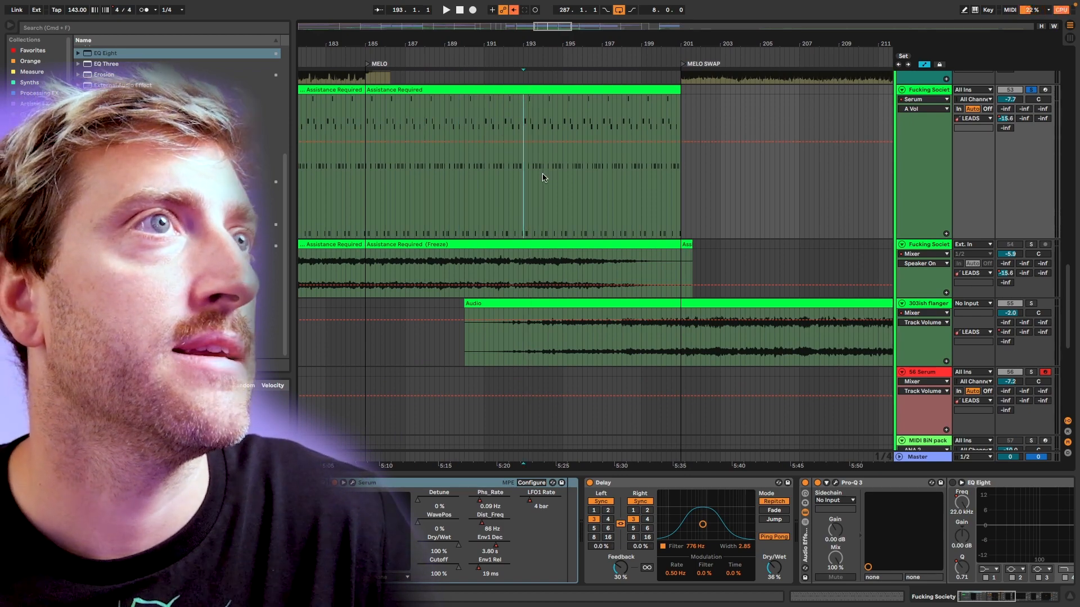
{"action": "left_click", "coordinate": [558, 164]}
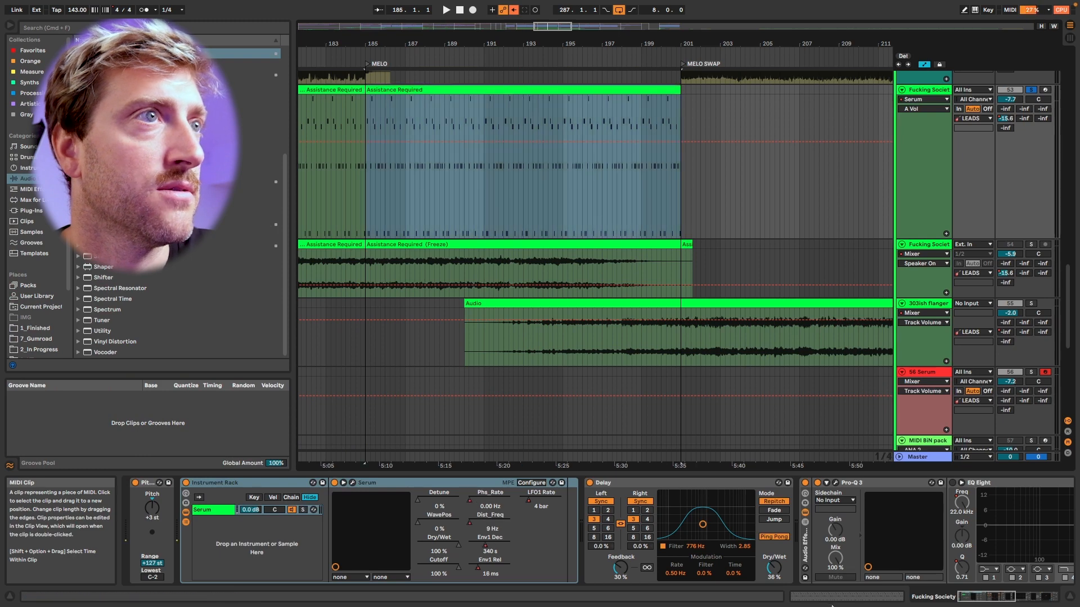
{"action": "key", "text": "shift+Tab"}
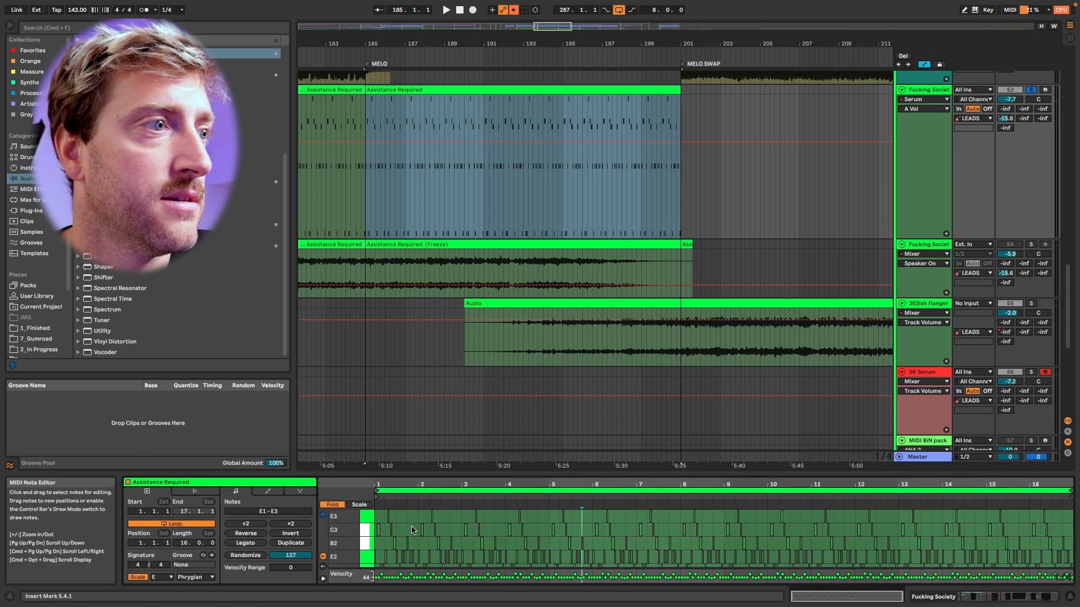
{"action": "scroll", "coordinate": [412, 530], "scroll_direction": "up", "scroll_amount": 2}
Split the Assistance Required clip at bars 195 and 199.
{"action": "left_click", "coordinate": [563, 119]}
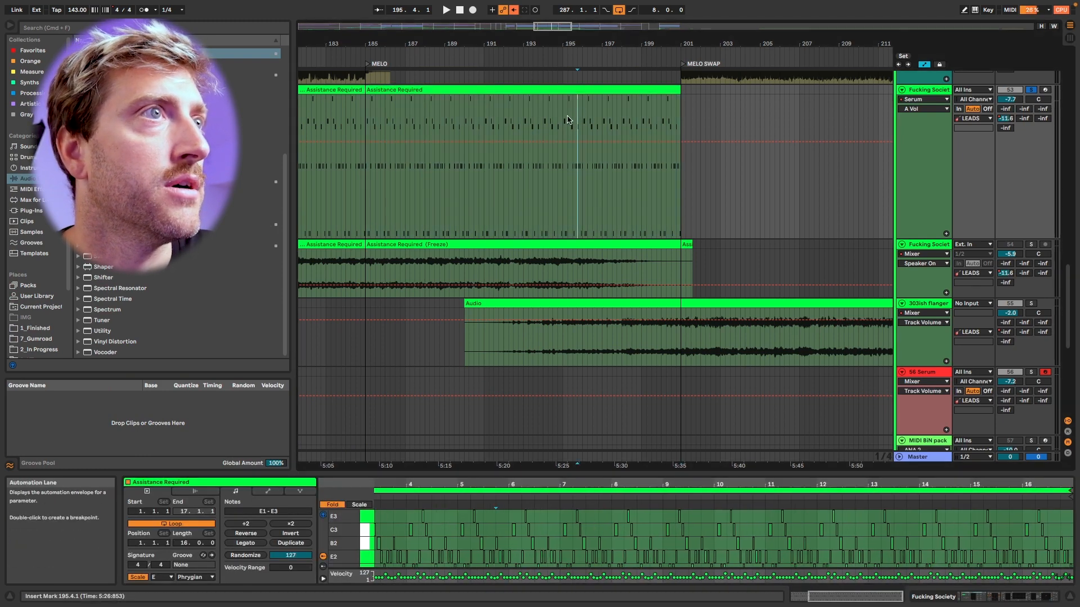
{"action": "key", "text": "super+e"}
{"action": "scroll", "coordinate": [567, 119], "scroll_direction": "up", "scroll_amount": 3}
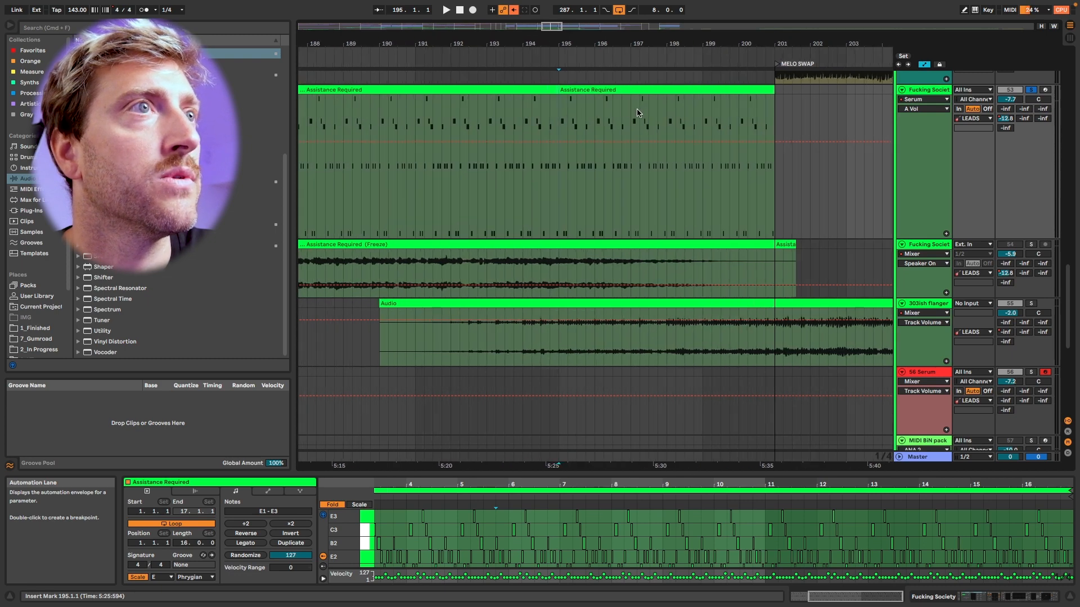
{"action": "left_click", "coordinate": [708, 112]}
{"action": "key", "text": "super+e"}
Loop the first two beats of the clip at bar 195, from position 11.1.1.
{"action": "left_click", "coordinate": [642, 90]}
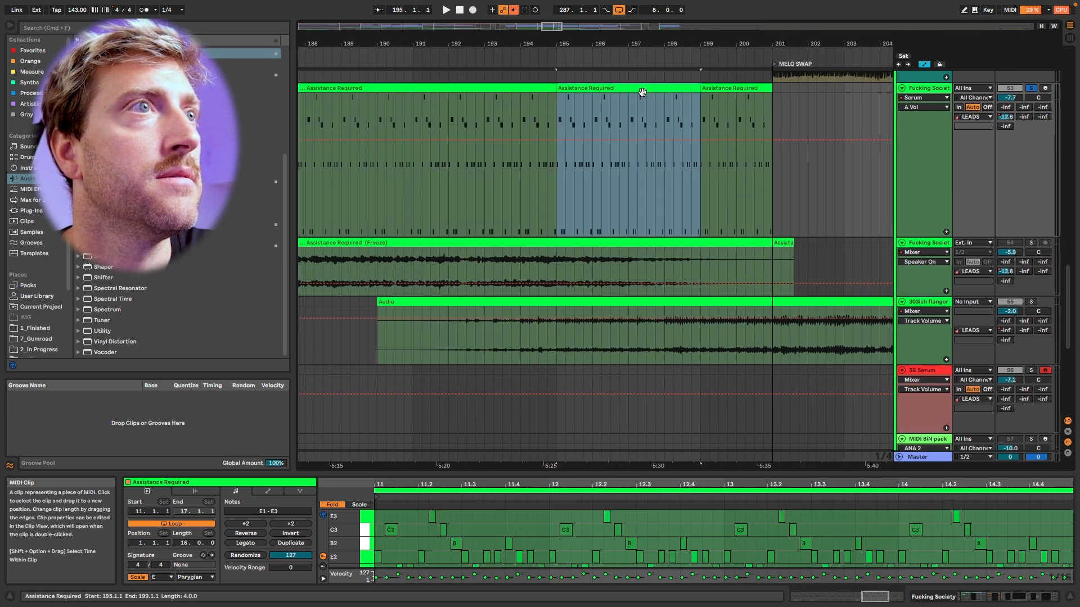
{"action": "left_click_drag", "start_coordinate": [461, 521], "coordinate": [374, 564]}
{"action": "key", "text": "super+l"}
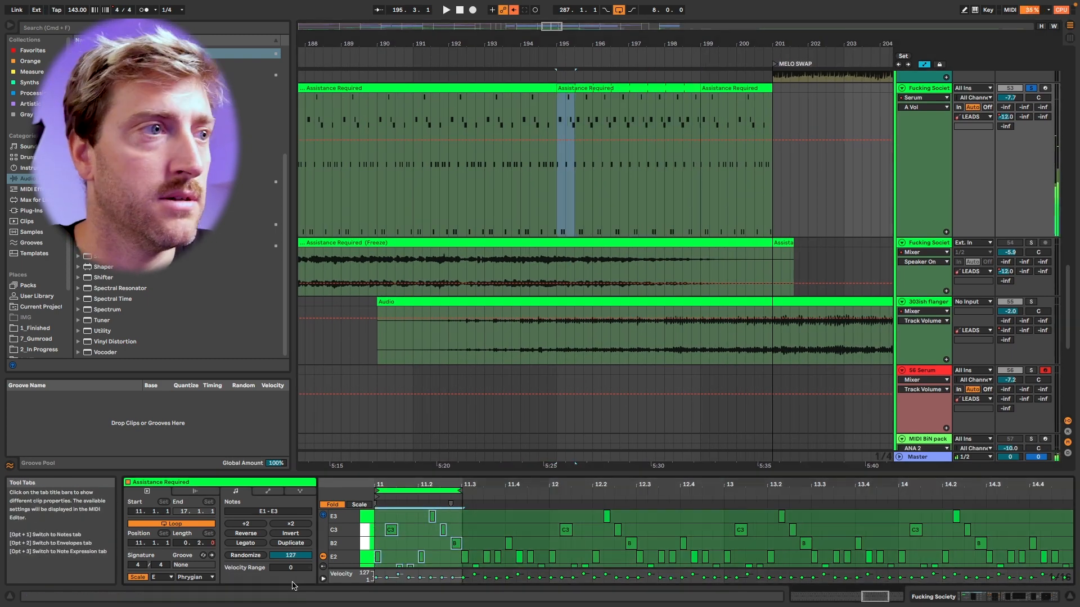
Split the looped clip at bar 197 and loop the first quarter note of the new clip using a 1/4 grid.
{"action": "left_click", "coordinate": [711, 89]}
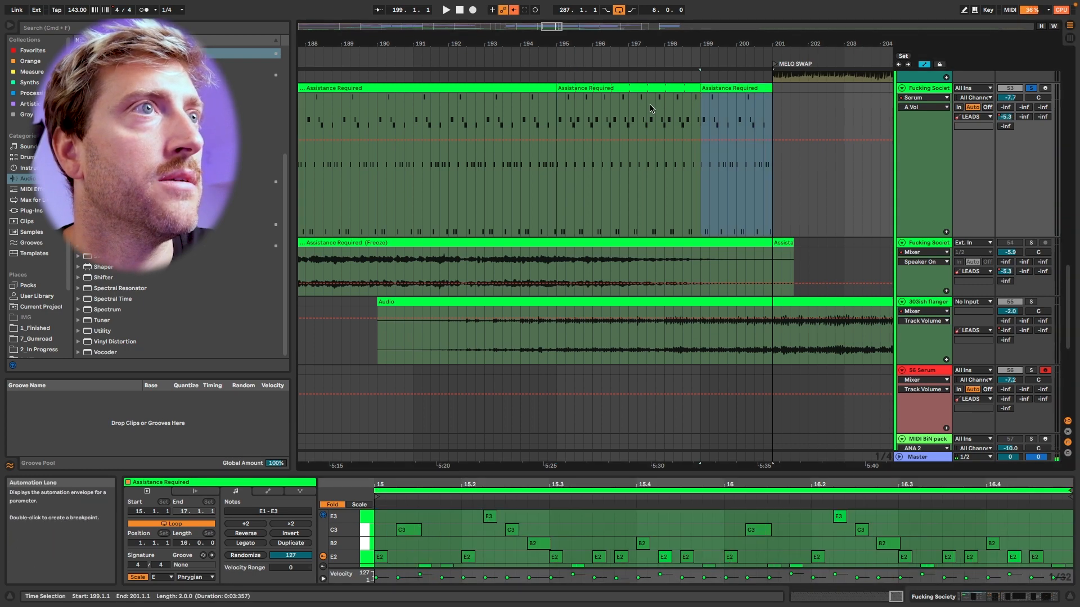
{"action": "left_click", "coordinate": [629, 113]}
{"action": "key", "text": "super+e"}
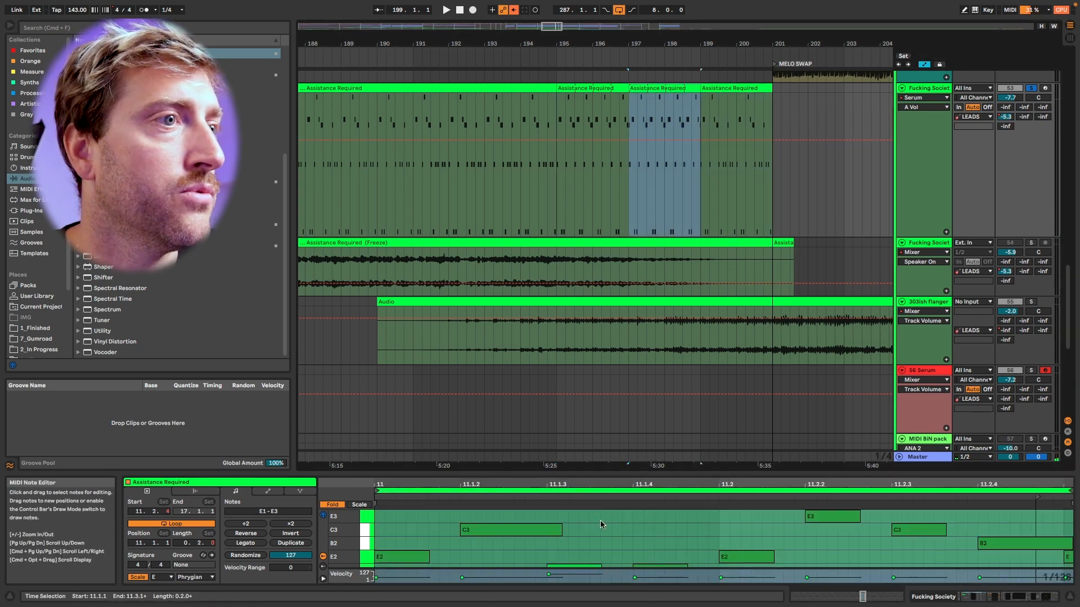
{"action": "right_click", "coordinate": [604, 523]}
{"action": "left_click", "coordinate": [614, 465]}
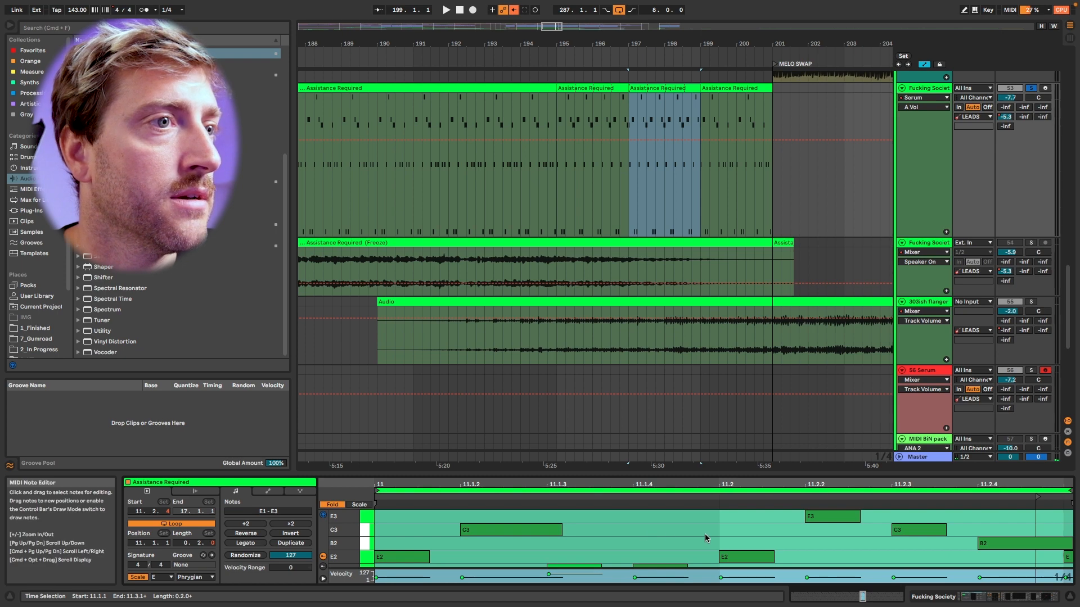
{"action": "left_click_drag", "start_coordinate": [704, 534], "coordinate": [221, 540]}
{"action": "key", "text": "super+l"}
Set the note grid to 1/8 and loop the first eighth note of the clip at bar 199.
{"action": "left_click", "coordinate": [745, 89]}
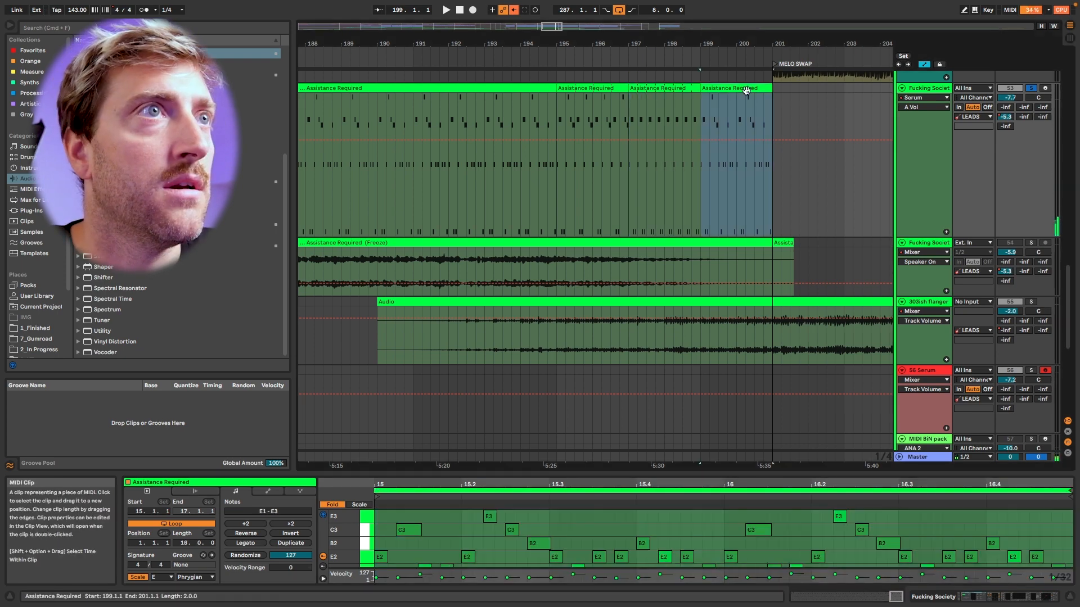
{"action": "right_click", "coordinate": [429, 523]}
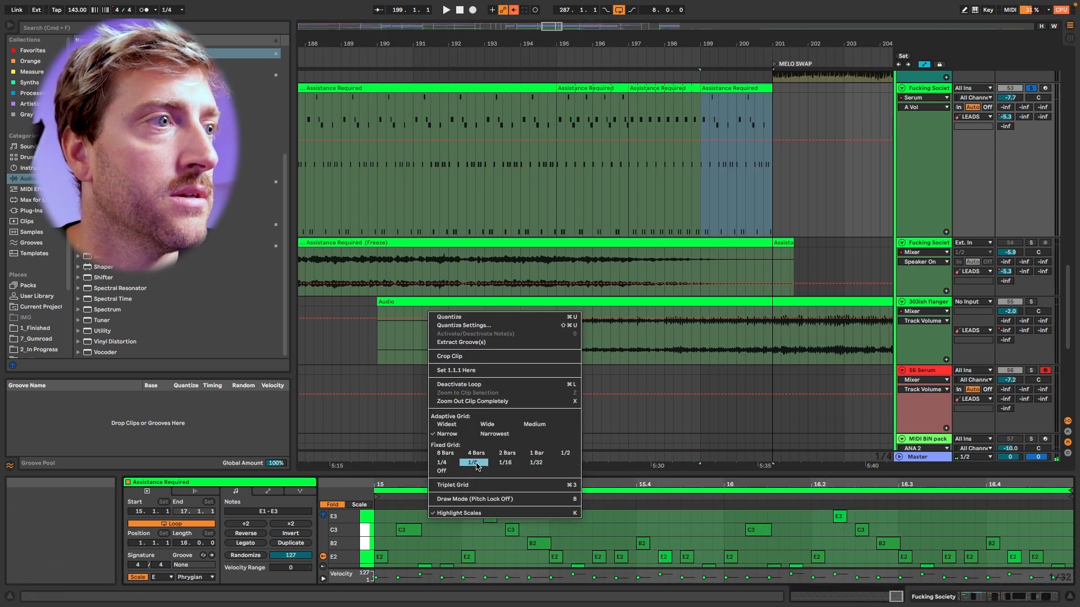
{"action": "left_click", "coordinate": [474, 464]}
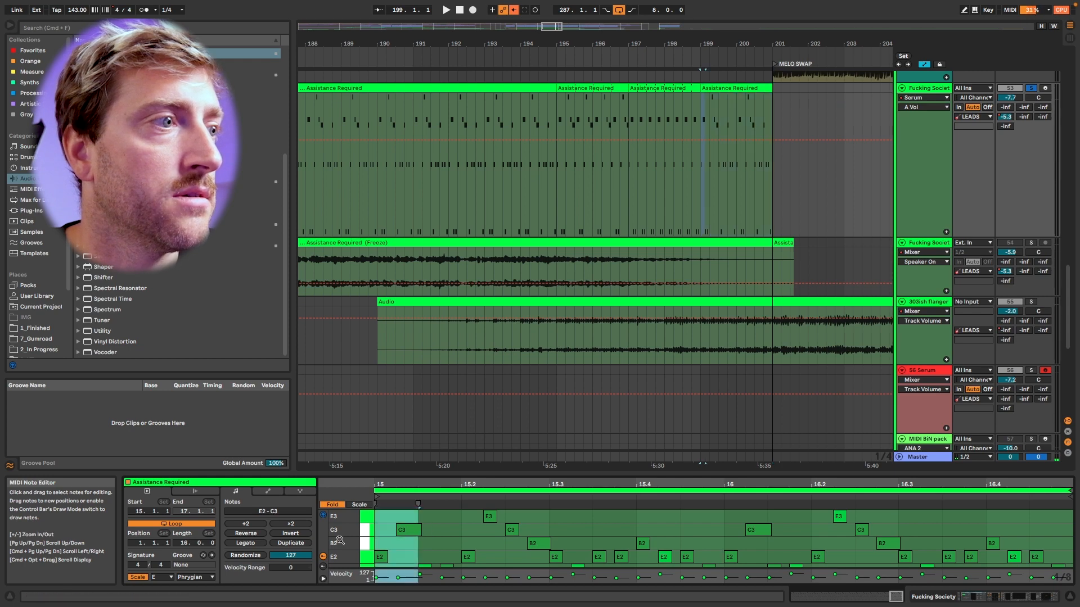
Play the arrangement from bar 193 through the shortened loops up to the MELO SWAP marker.
{"action": "left_click", "coordinate": [578, 89]}
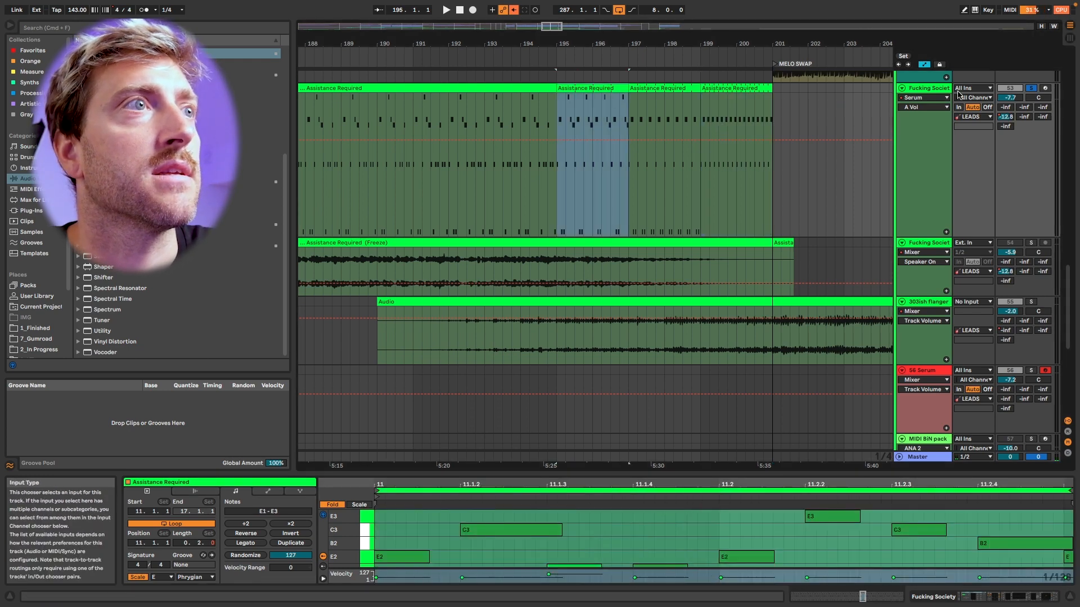
{"action": "left_click", "coordinate": [491, 123]}
{"action": "key", "text": "space"}
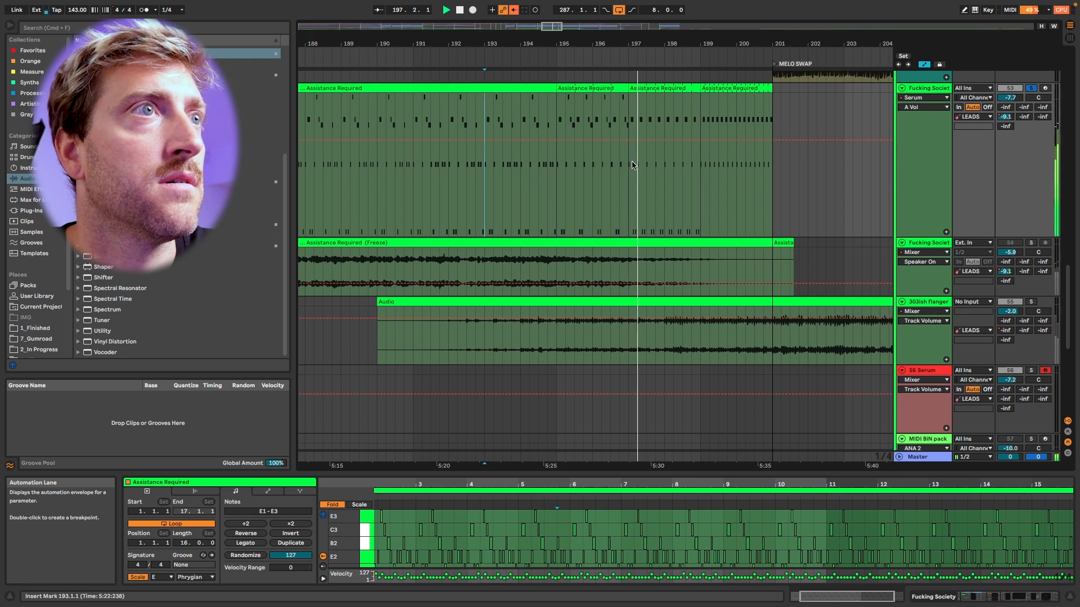
{"action": "scroll", "coordinate": [646, 164], "scroll_direction": "down", "scroll_amount": 2}
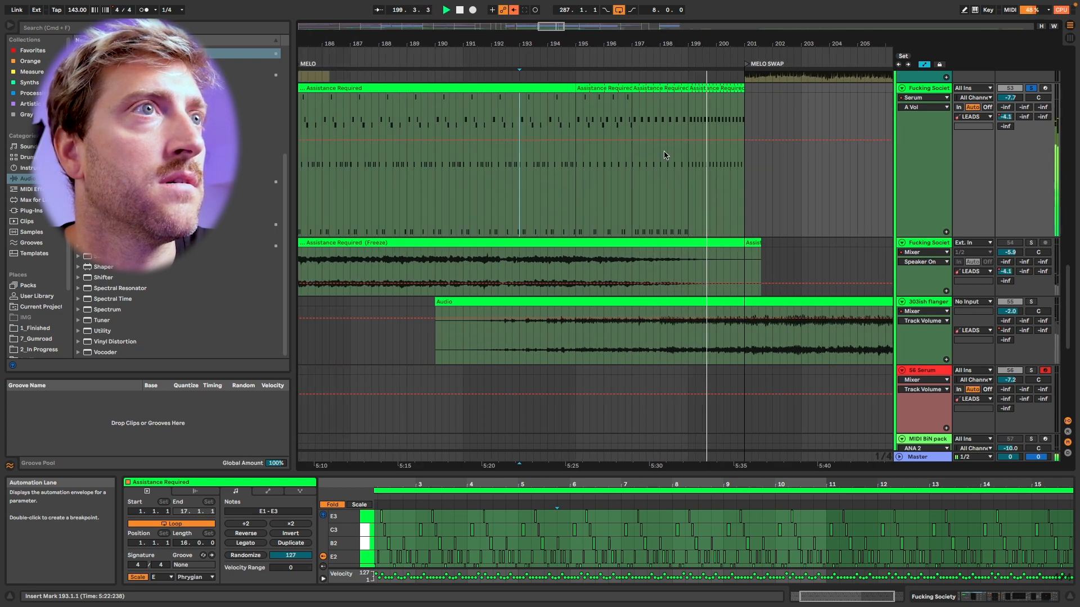
{"action": "scroll", "coordinate": [665, 155], "scroll_direction": "right", "scroll_amount": 1}
{"action": "scroll", "coordinate": [664, 155], "scroll_direction": "right", "scroll_amount": 2}
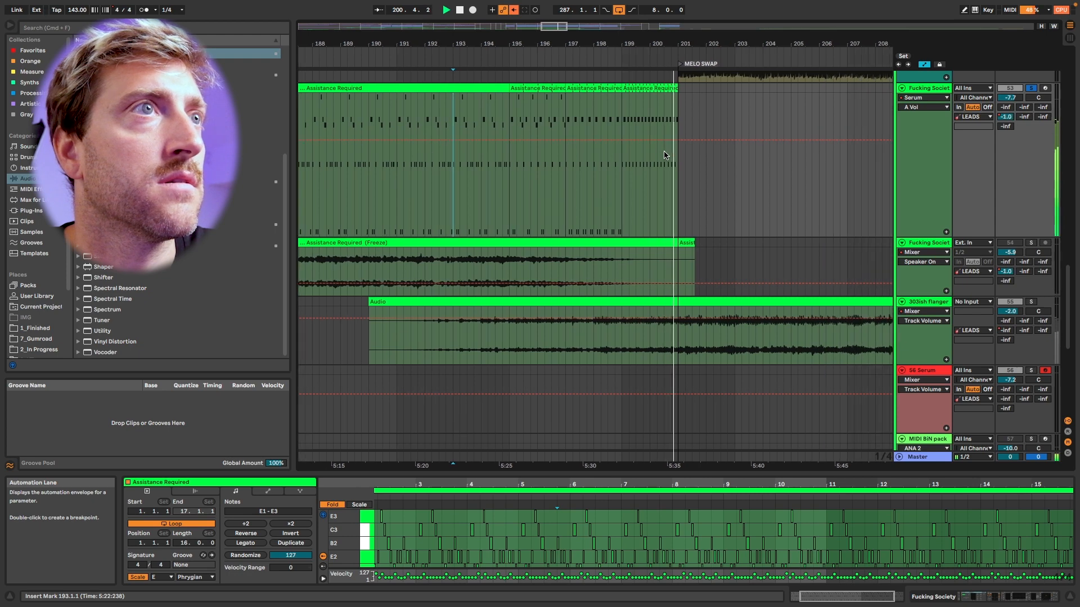
Split the looped melody clip at 200.1.1 and 200.3.1 to separate the two halves of bar 200.
{"action": "scroll", "coordinate": [645, 174], "scroll_direction": "up", "scroll_amount": 2}
{"action": "left_click_drag", "start_coordinate": [646, 174], "coordinate": [683, 174]}
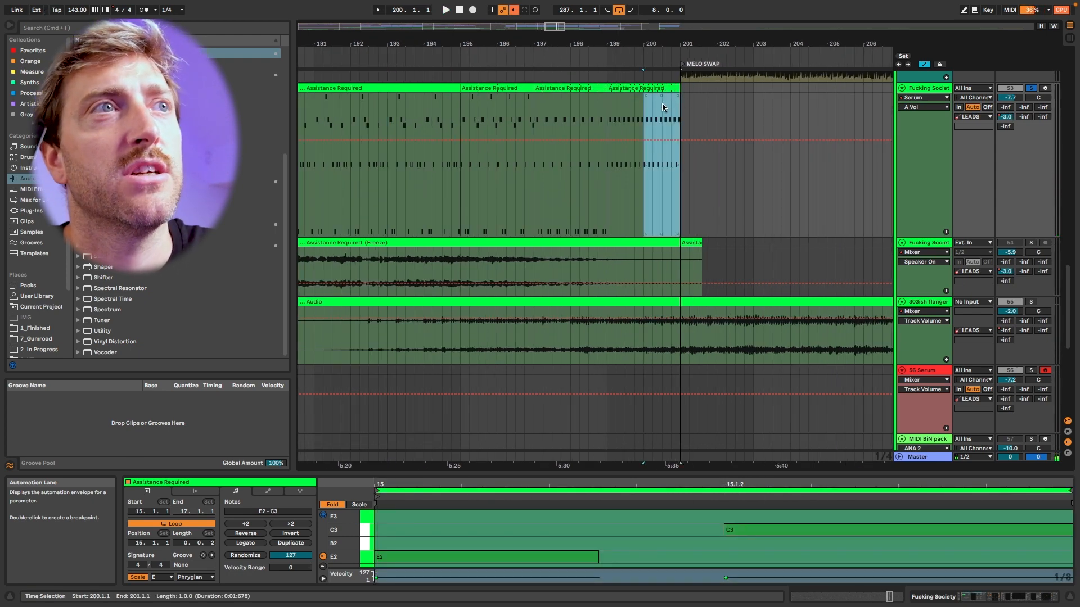
{"action": "left_click_drag", "start_coordinate": [646, 103], "coordinate": [662, 102]}
{"action": "key", "text": "super+e"}
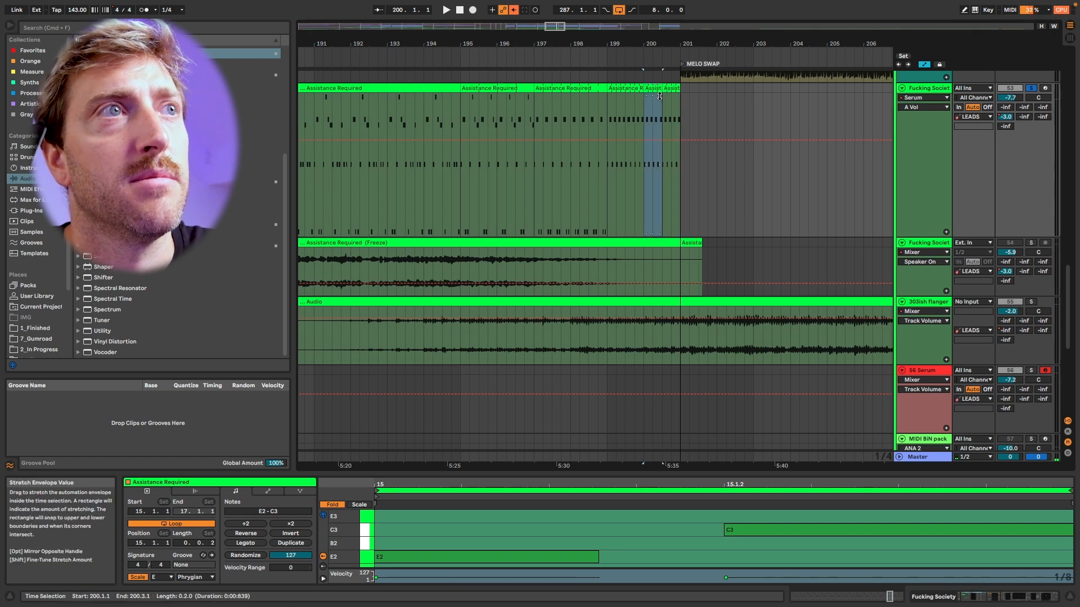
{"action": "key", "text": "Right"}
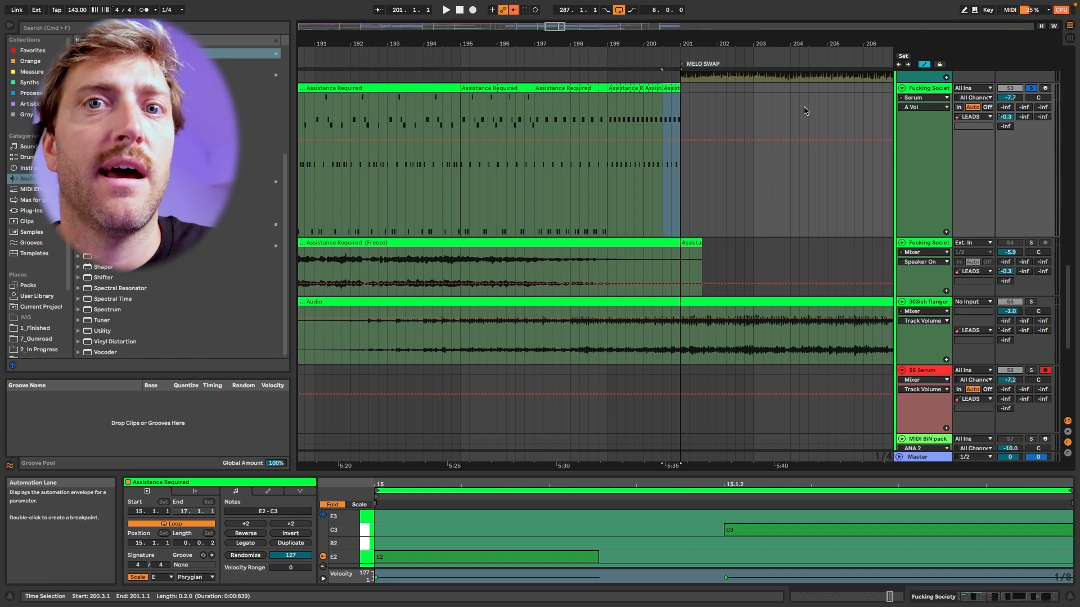
{"action": "scroll", "coordinate": [663, 151], "scroll_direction": "down", "scroll_amount": 2}
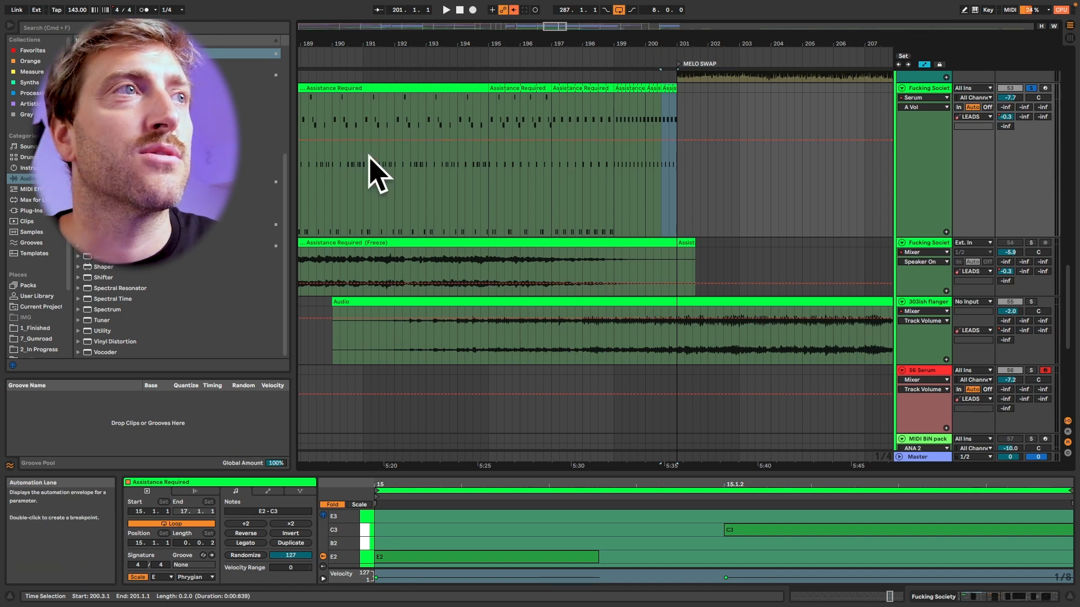
Open the Serum plug-in window of the melody track and play the shortened loops from bar 195.
{"action": "left_click", "coordinate": [921, 78]}
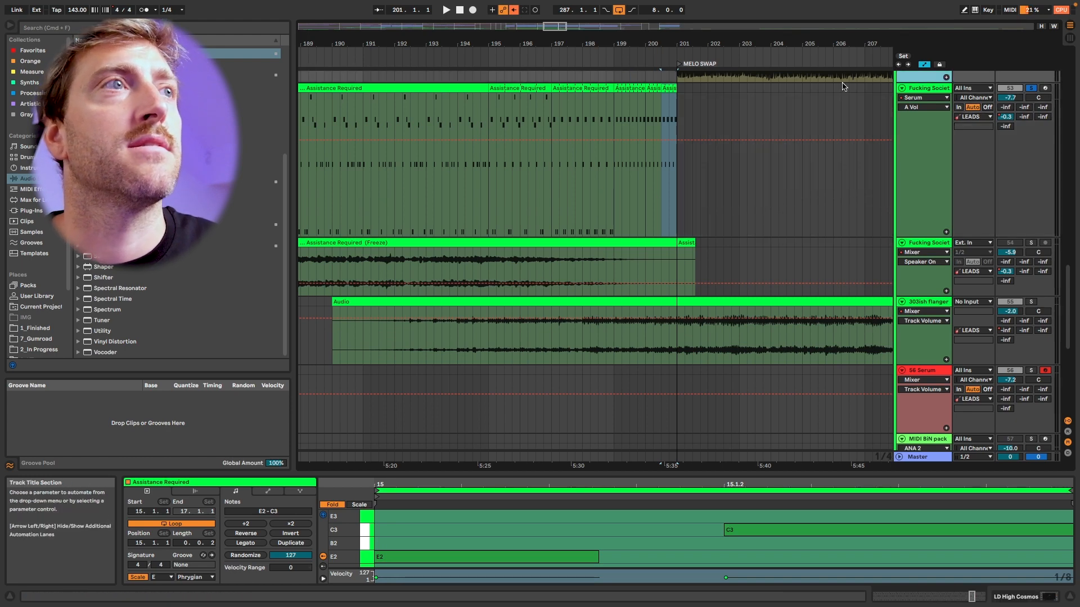
{"action": "left_click", "coordinate": [497, 88]}
{"action": "key", "text": "shift+Tab"}
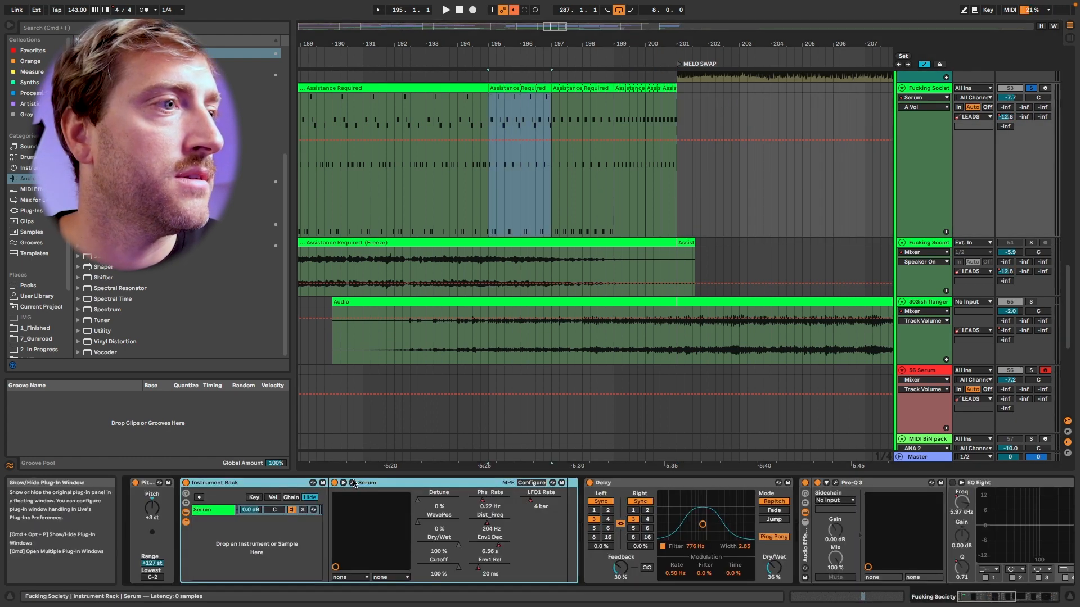
{"action": "left_click", "coordinate": [352, 483]}
{"action": "key", "text": "space"}
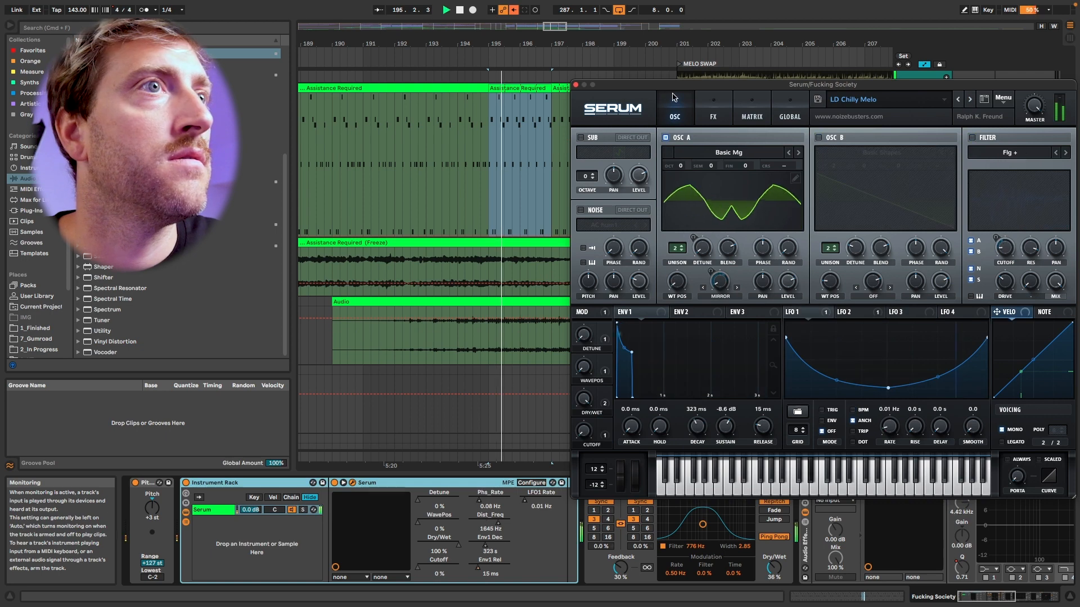
{"action": "left_click_drag", "start_coordinate": [579, 89], "coordinate": [530, 245]}
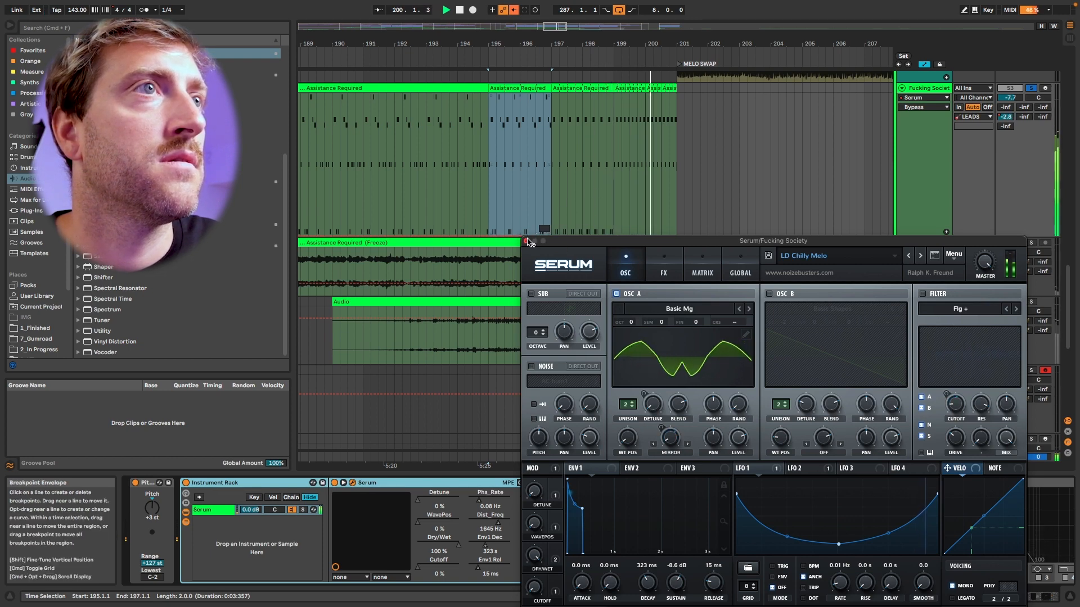
Close the Serum window and replay from bar 195 with the melody track unsoloed.
{"action": "left_click", "coordinate": [526, 240]}
{"action": "key", "text": "space"}
{"action": "key", "text": "space"}
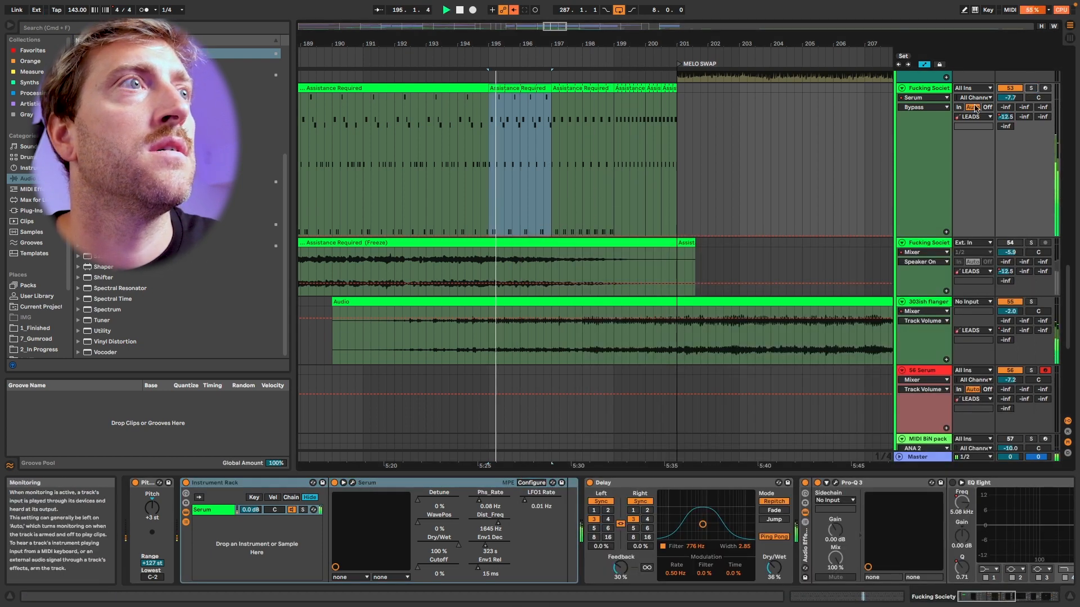
Loop the opening E2 note of the split melody clip that starts at 200.1.1.
{"action": "left_click", "coordinate": [653, 102]}
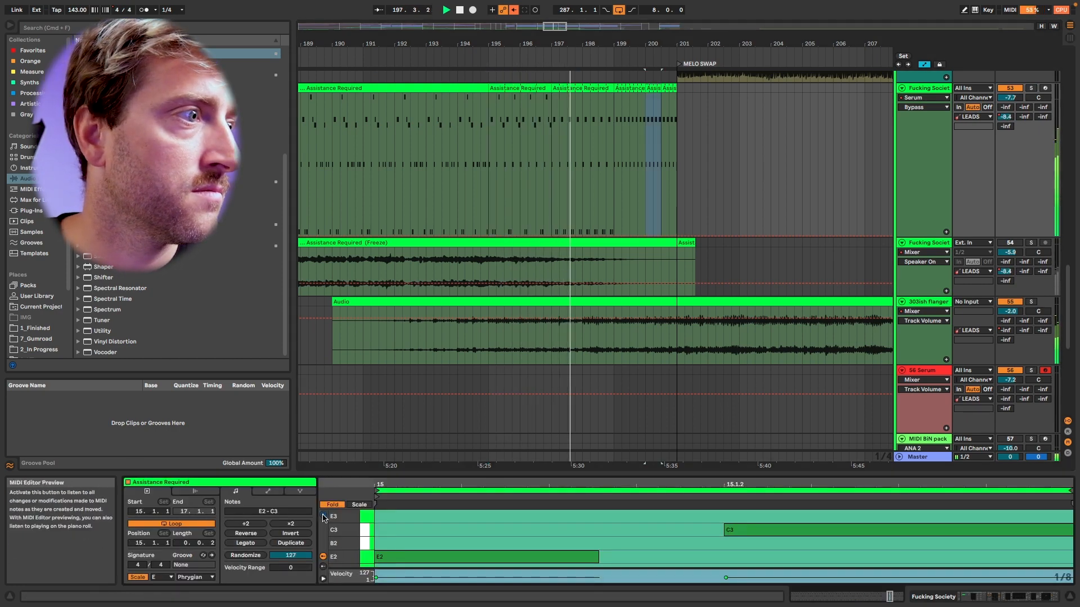
{"action": "left_click", "coordinate": [506, 558]}
{"action": "key", "text": "super+l"}
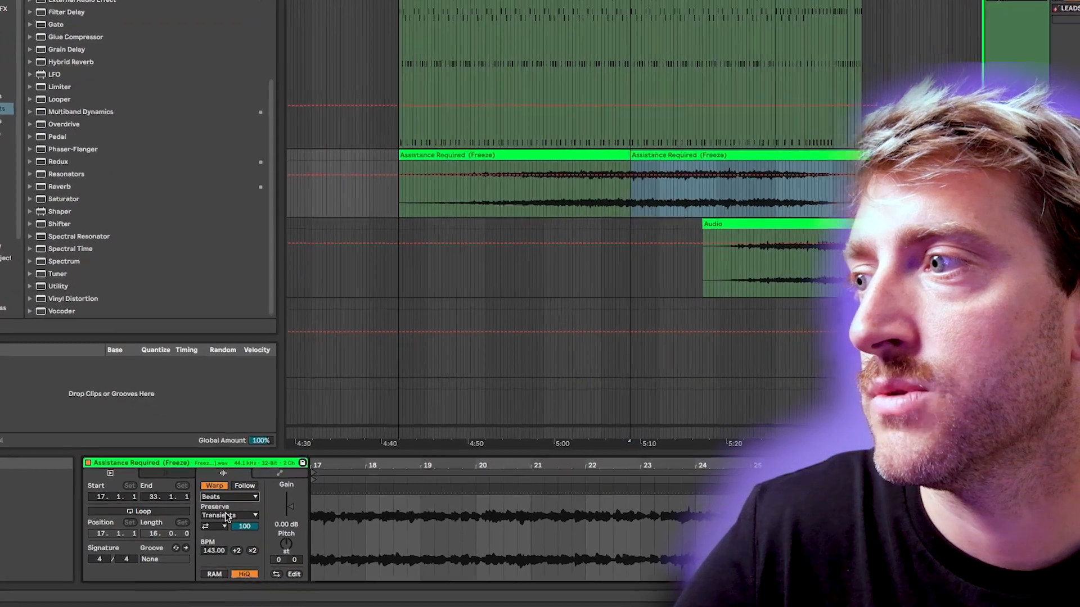
Try Beats warping with 1/16 preservation on the frozen clip at bar 185, lowering its transient envelope and returning it to 100 during playback.
{"action": "left_click", "coordinate": [248, 527]}
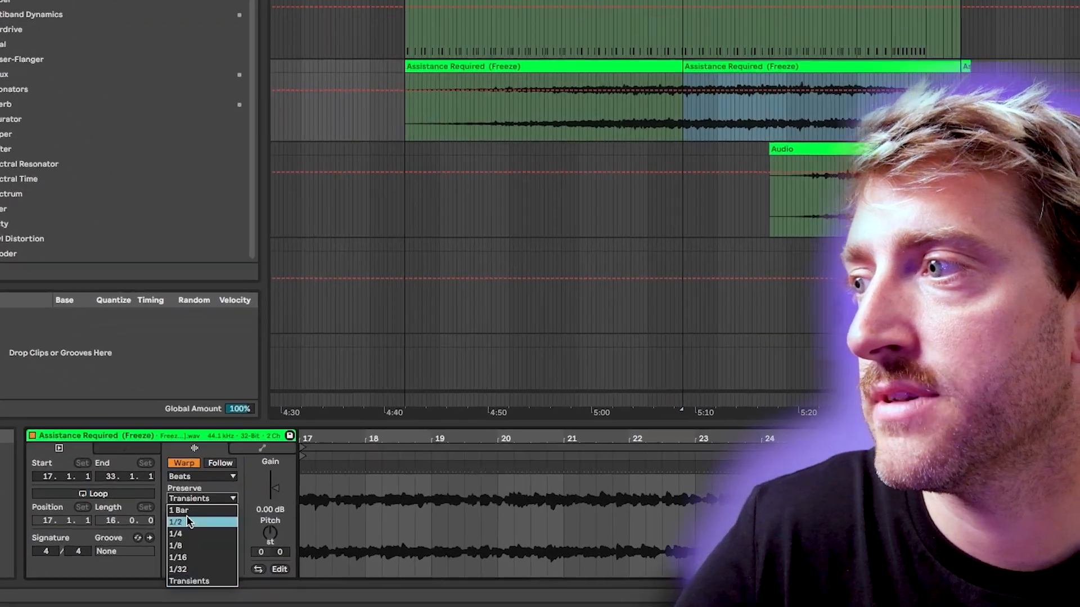
{"action": "left_click", "coordinate": [190, 557]}
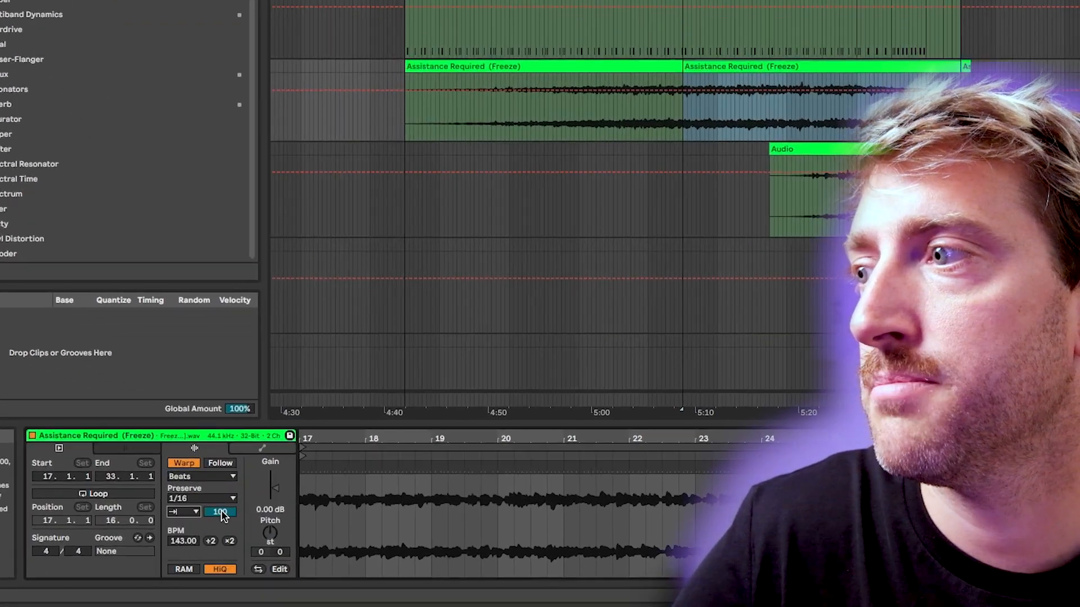
{"action": "left_click_drag", "start_coordinate": [221, 513], "coordinate": [221, 550]}
{"action": "key", "text": "space"}
{"action": "left_click_drag", "start_coordinate": [220, 512], "coordinate": [220, 479]}
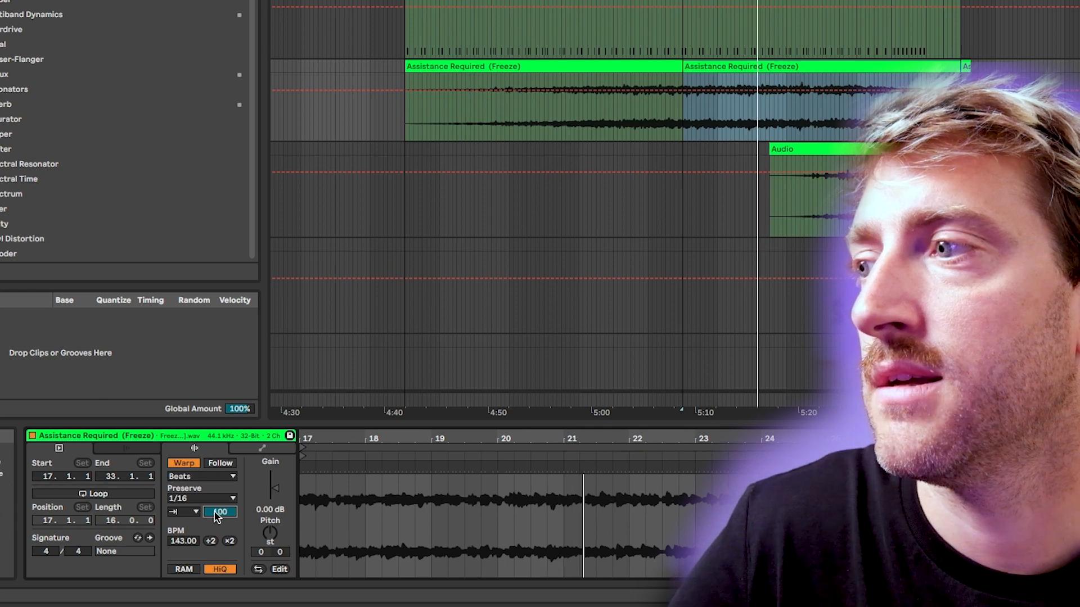
Try the Tones warp mode on the frozen clip, raising its grain size to 89.69 during playback.
{"action": "left_click", "coordinate": [207, 480]}
{"action": "left_click", "coordinate": [193, 495]}
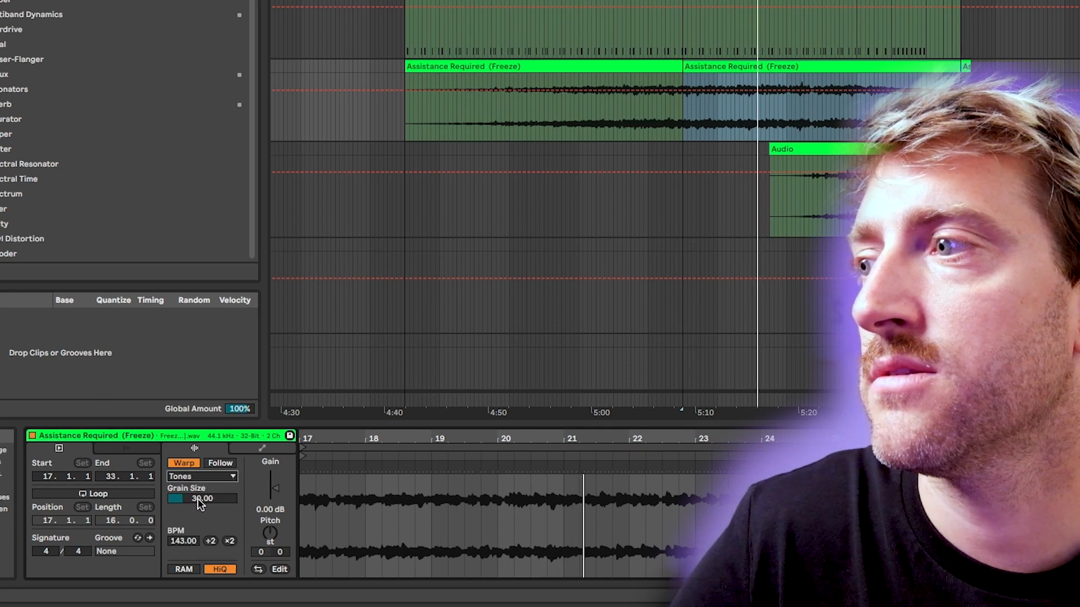
{"action": "key", "text": "space"}
{"action": "left_click_drag", "start_coordinate": [194, 498], "coordinate": [195, 447]}
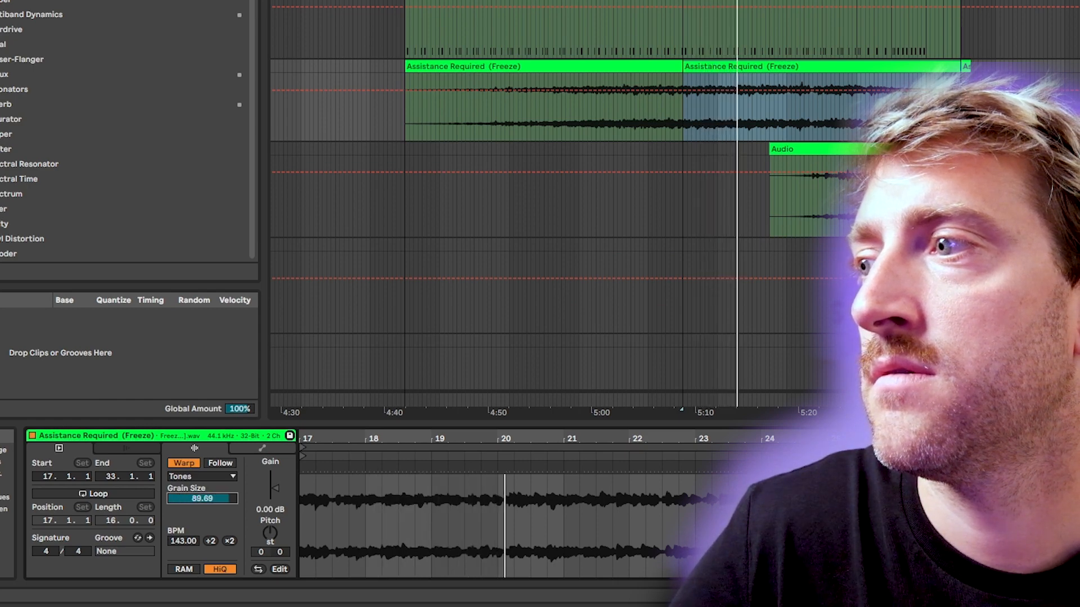
Try the Texture warp mode on the frozen clip with a grain size of 161.05.
{"action": "left_click", "coordinate": [202, 476]}
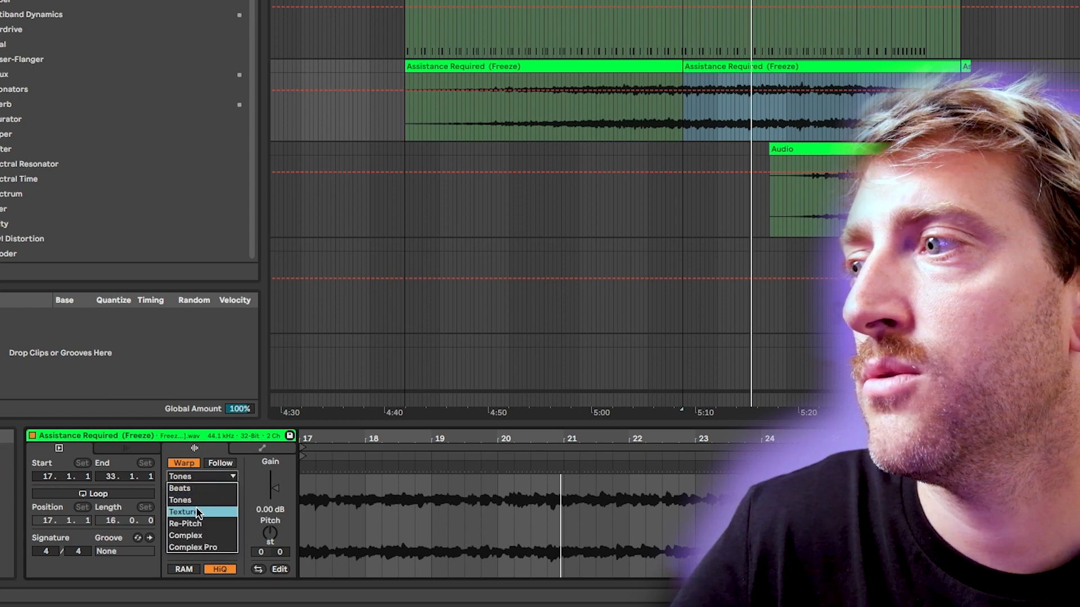
{"action": "left_click", "coordinate": [195, 508]}
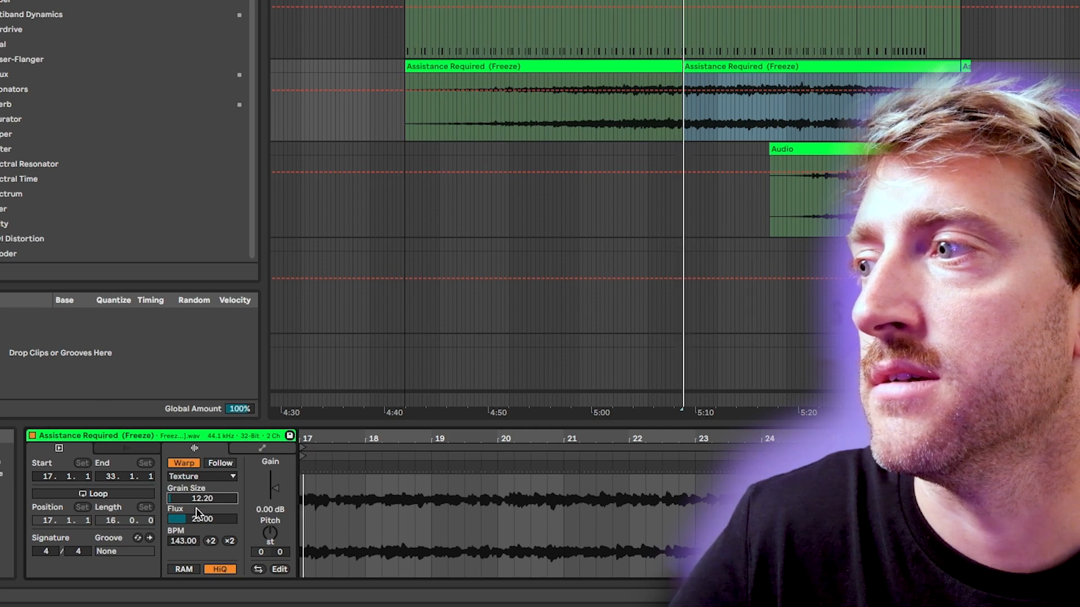
{"action": "left_click_drag", "start_coordinate": [196, 498], "coordinate": [196, 431]}
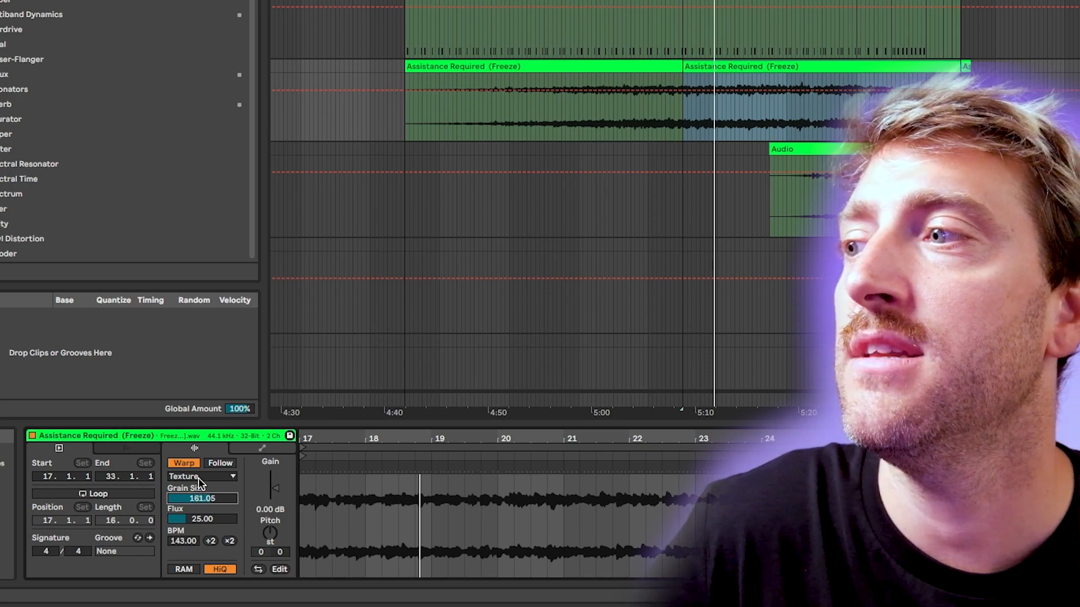
Switch the frozen clip to Complex warping and double its segment BPM to 286.
{"action": "left_click", "coordinate": [202, 476]}
{"action": "left_click", "coordinate": [199, 541]}
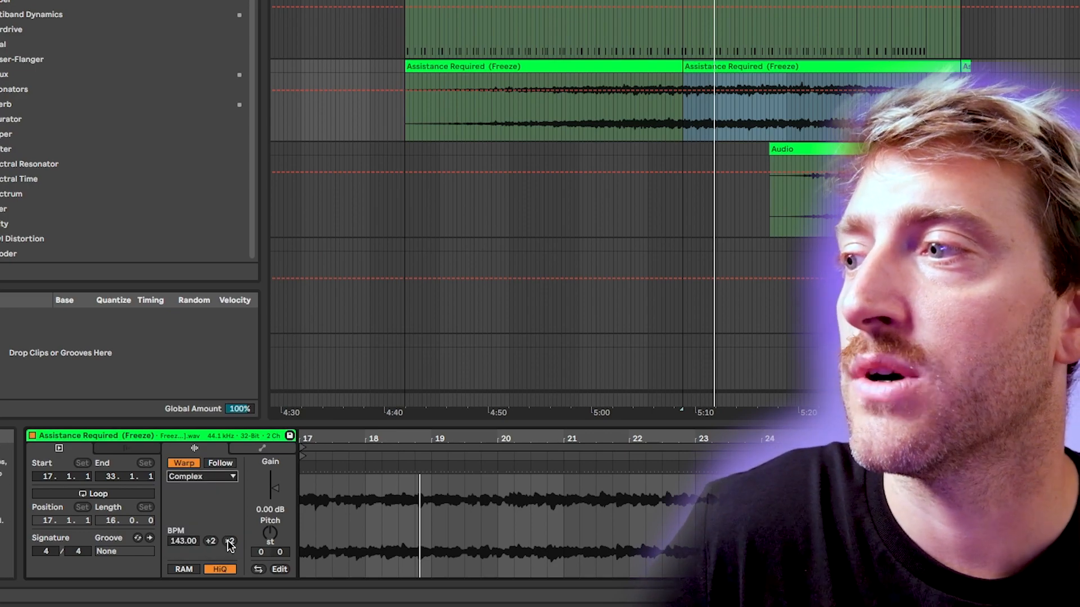
{"action": "left_click", "coordinate": [230, 541]}
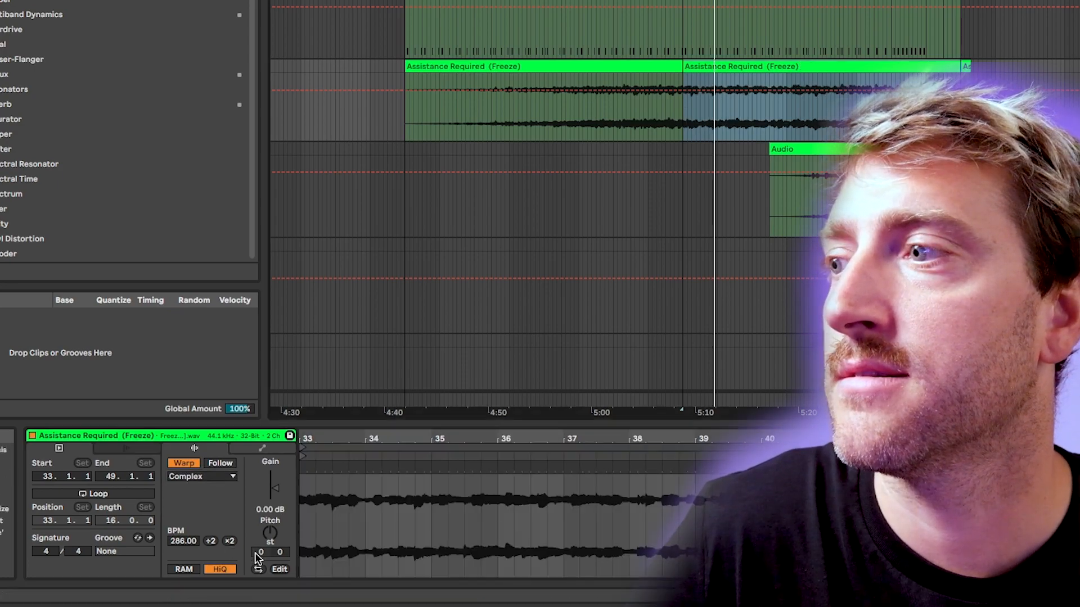
Audition the frozen clip at the doubled BPM in Tones mode while raising its grain size.
{"action": "left_click", "coordinate": [202, 476]}
{"action": "left_click", "coordinate": [197, 502]}
{"action": "key", "text": "space"}
{"action": "left_click_drag", "start_coordinate": [197, 500], "coordinate": [197, 462]}
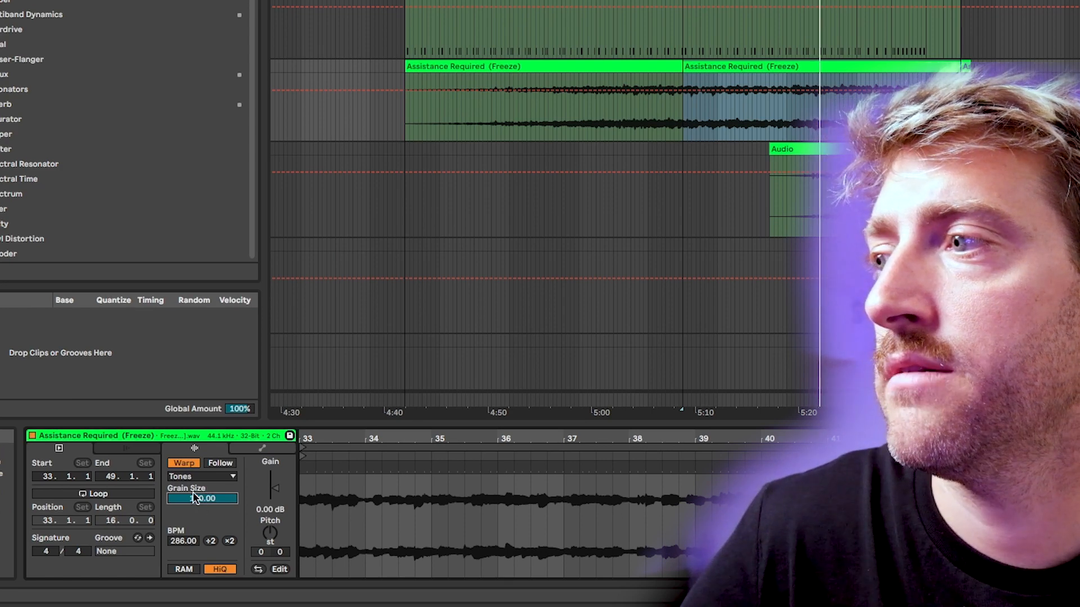
Set the frozen clip's warp mode to Texture with a grain size of 254.84 during playback.
{"action": "left_click", "coordinate": [193, 476]}
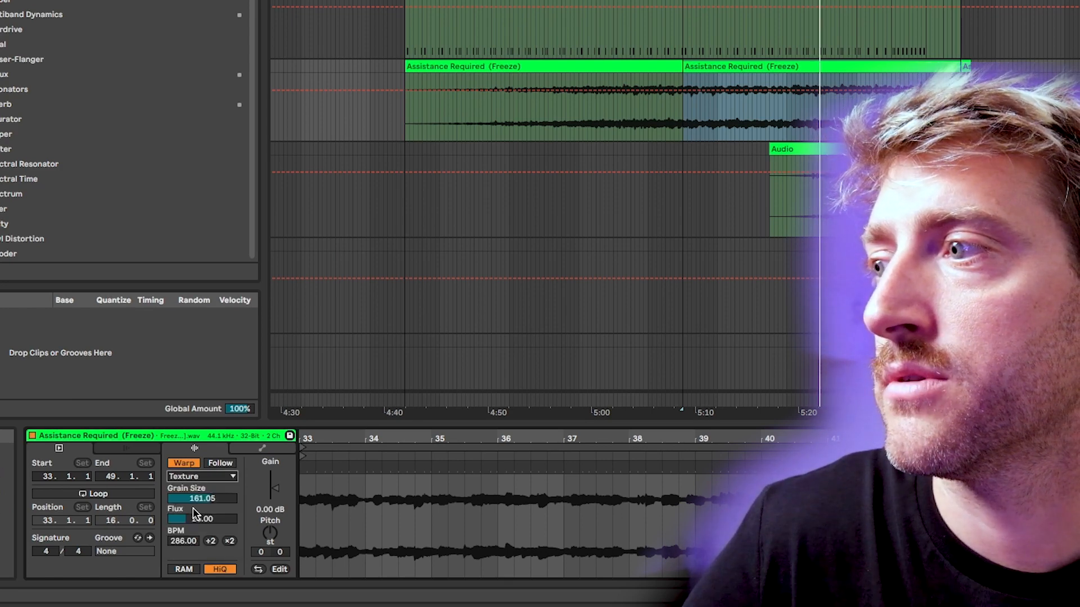
{"action": "key", "text": "space"}
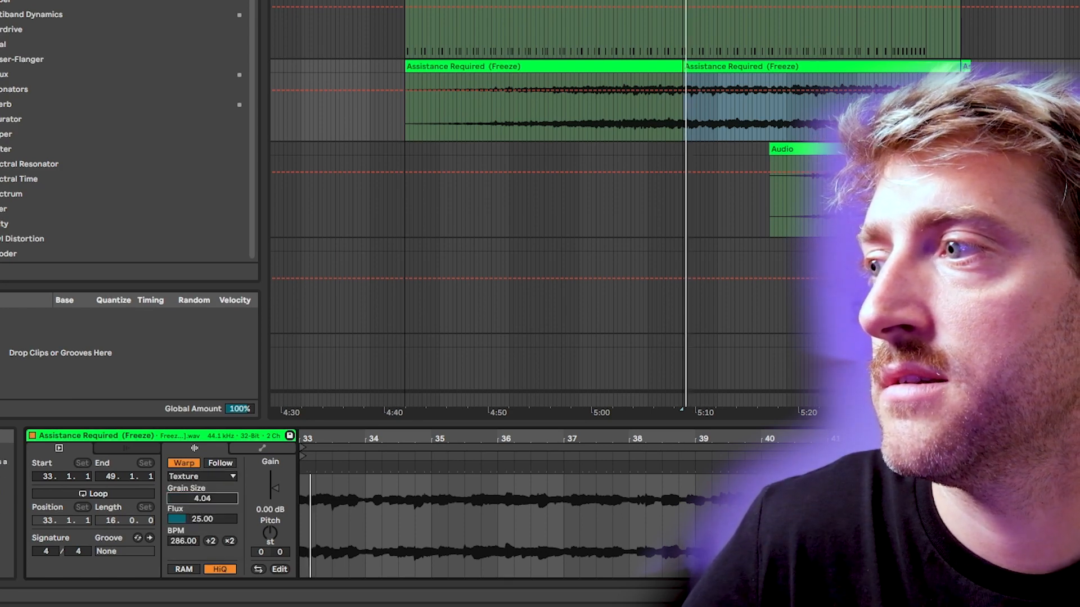
{"action": "mouse_move", "coordinate": [203, 499]}
{"action": "left_mouse_down"}
{"action": "mouse_move", "coordinate": [202, 411]}
{"action": "mouse_move", "coordinate": [203, 500]}
{"action": "left_mouse_up"}
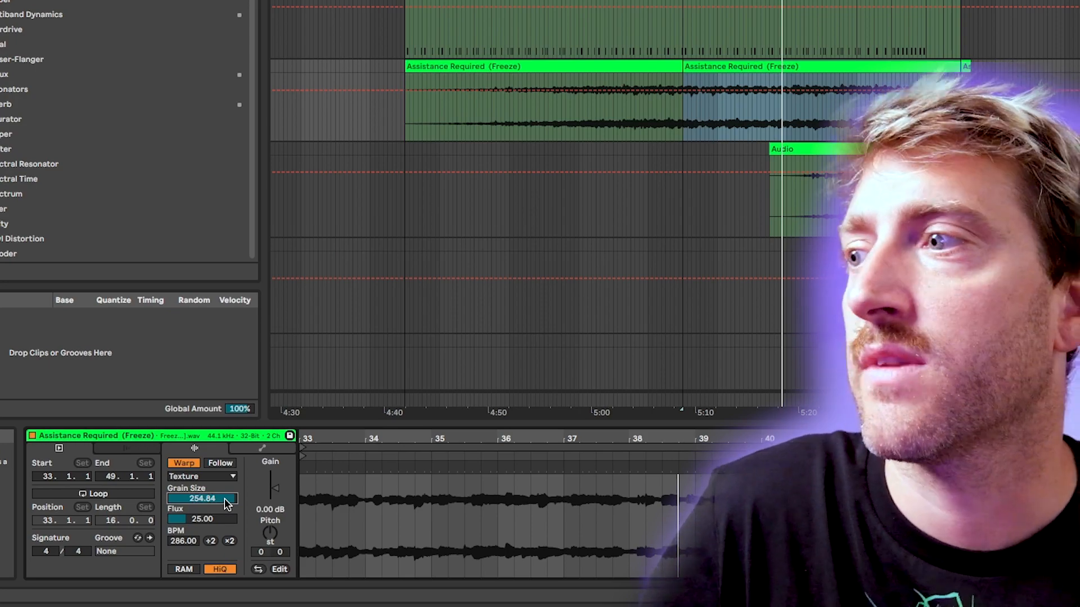
Inspect the options of the grain size control and open the frozen clip's envelope settings.
{"action": "right_click", "coordinate": [227, 502]}
{"action": "left_click", "coordinate": [216, 499]}
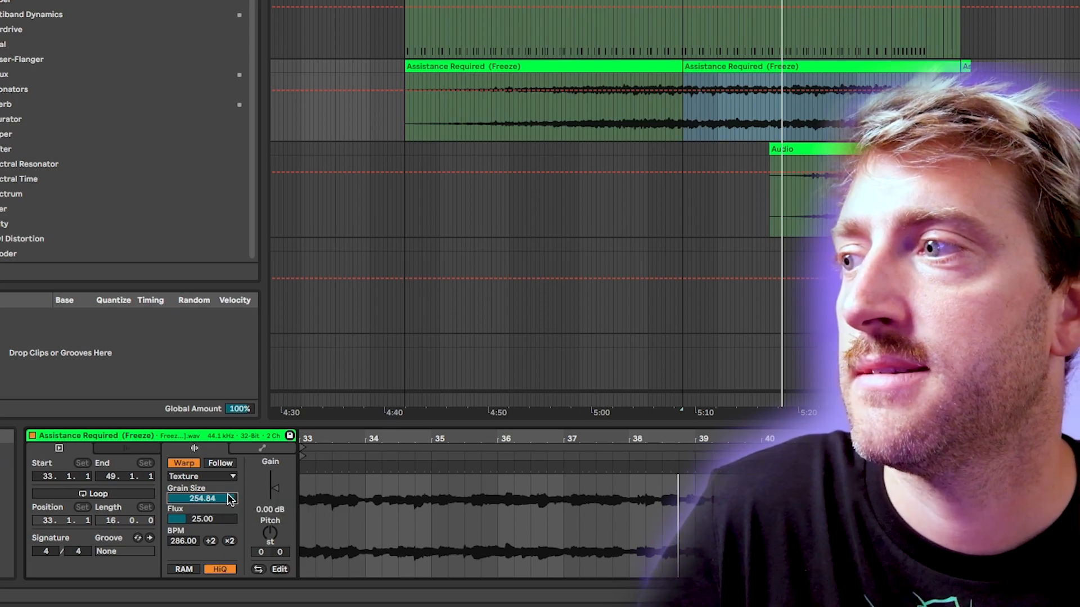
{"action": "left_click", "coordinate": [266, 448]}
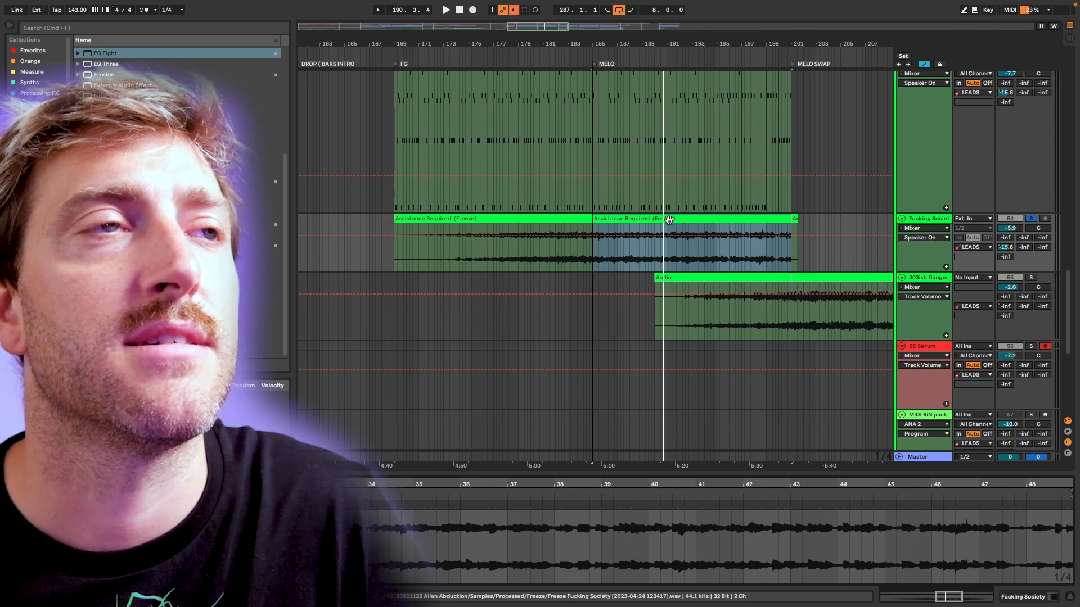
Compare the clip settings of the MIDI melody and the frozen audio clip that both start at bar 185.
{"action": "scroll", "coordinate": [673, 231], "scroll_direction": "up", "scroll_amount": 2}
{"action": "scroll", "coordinate": [673, 251], "scroll_direction": "up", "scroll_amount": 2}
{"action": "left_click", "coordinate": [714, 129]}
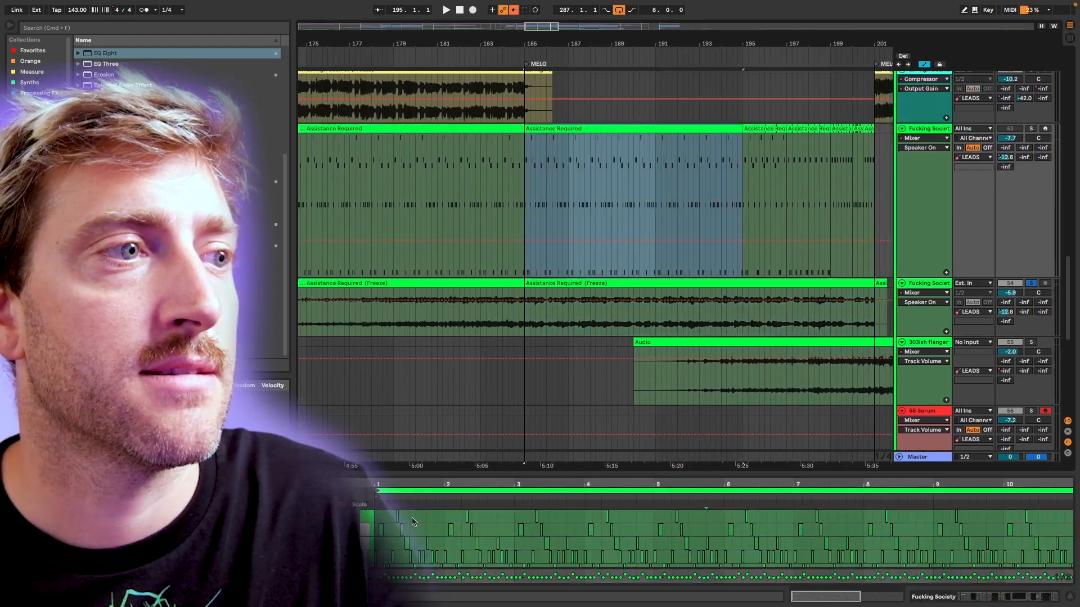
{"action": "left_click", "coordinate": [619, 309]}
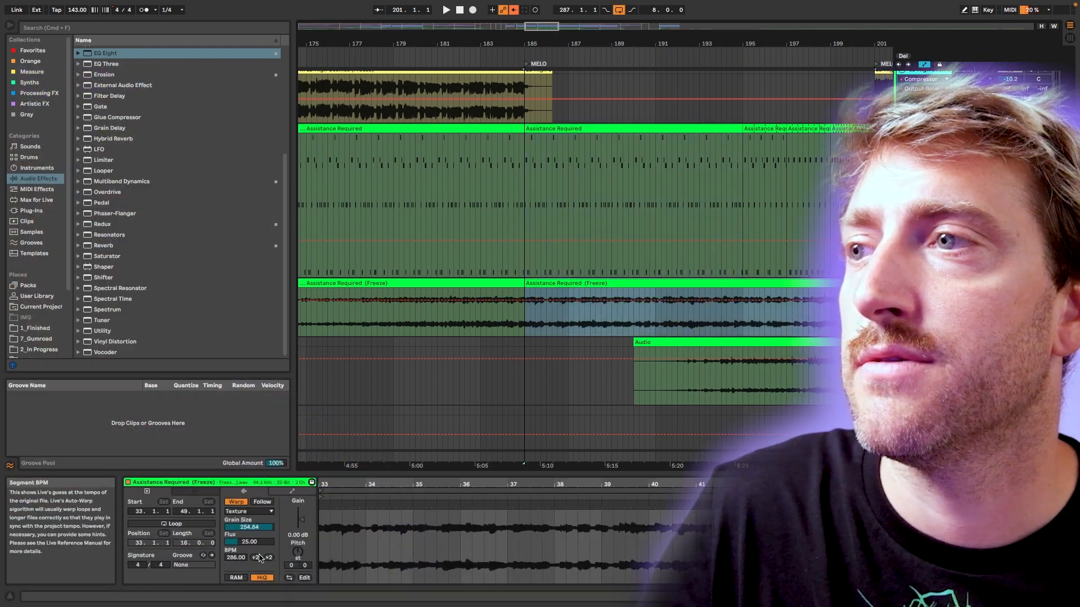
{"action": "left_click", "coordinate": [613, 138]}
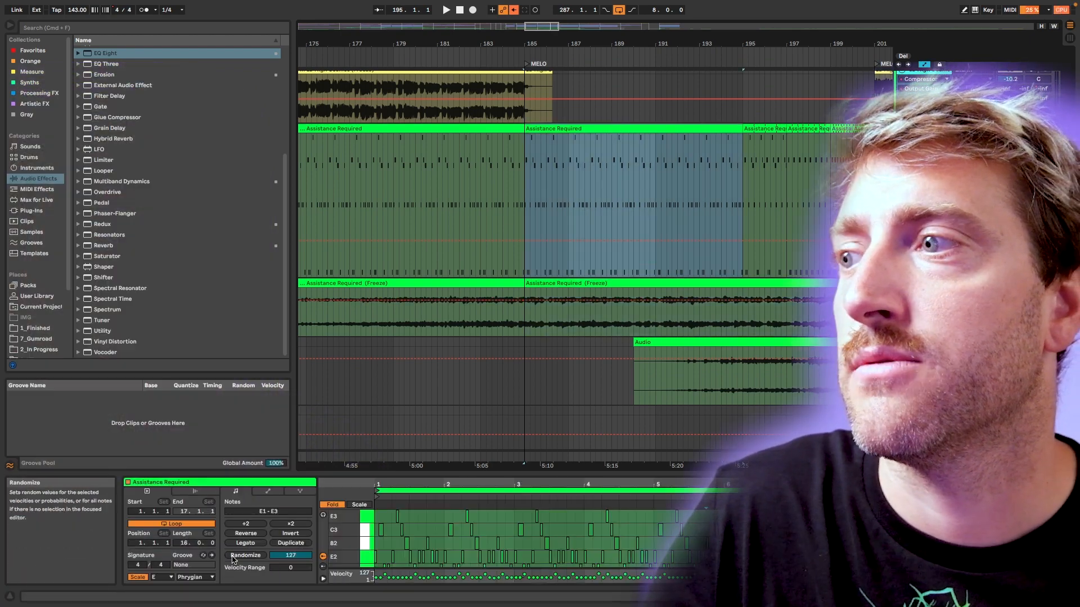
{"action": "left_click", "coordinate": [607, 283]}
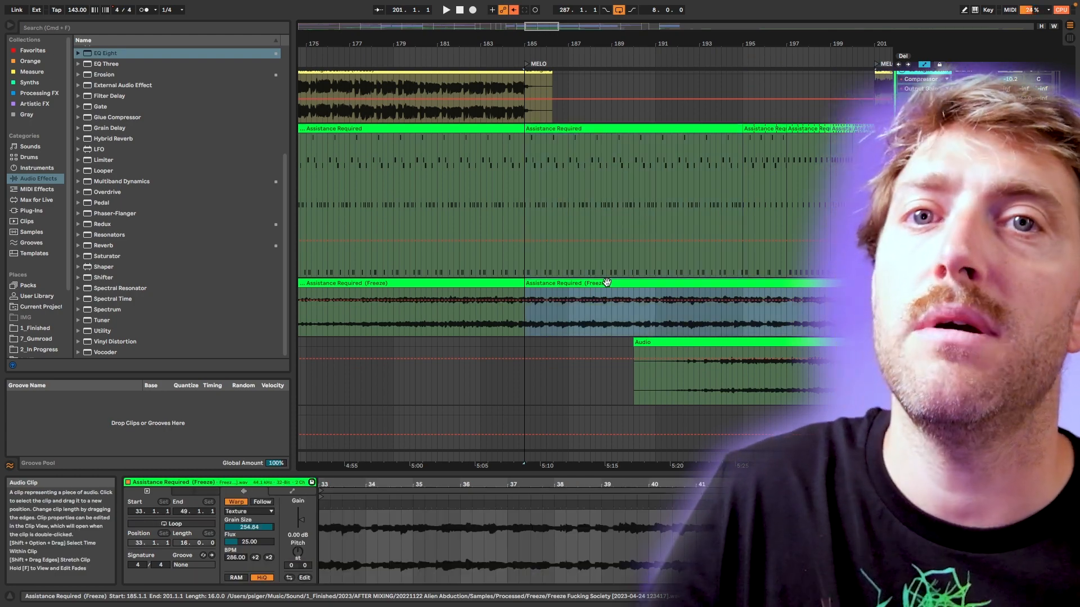